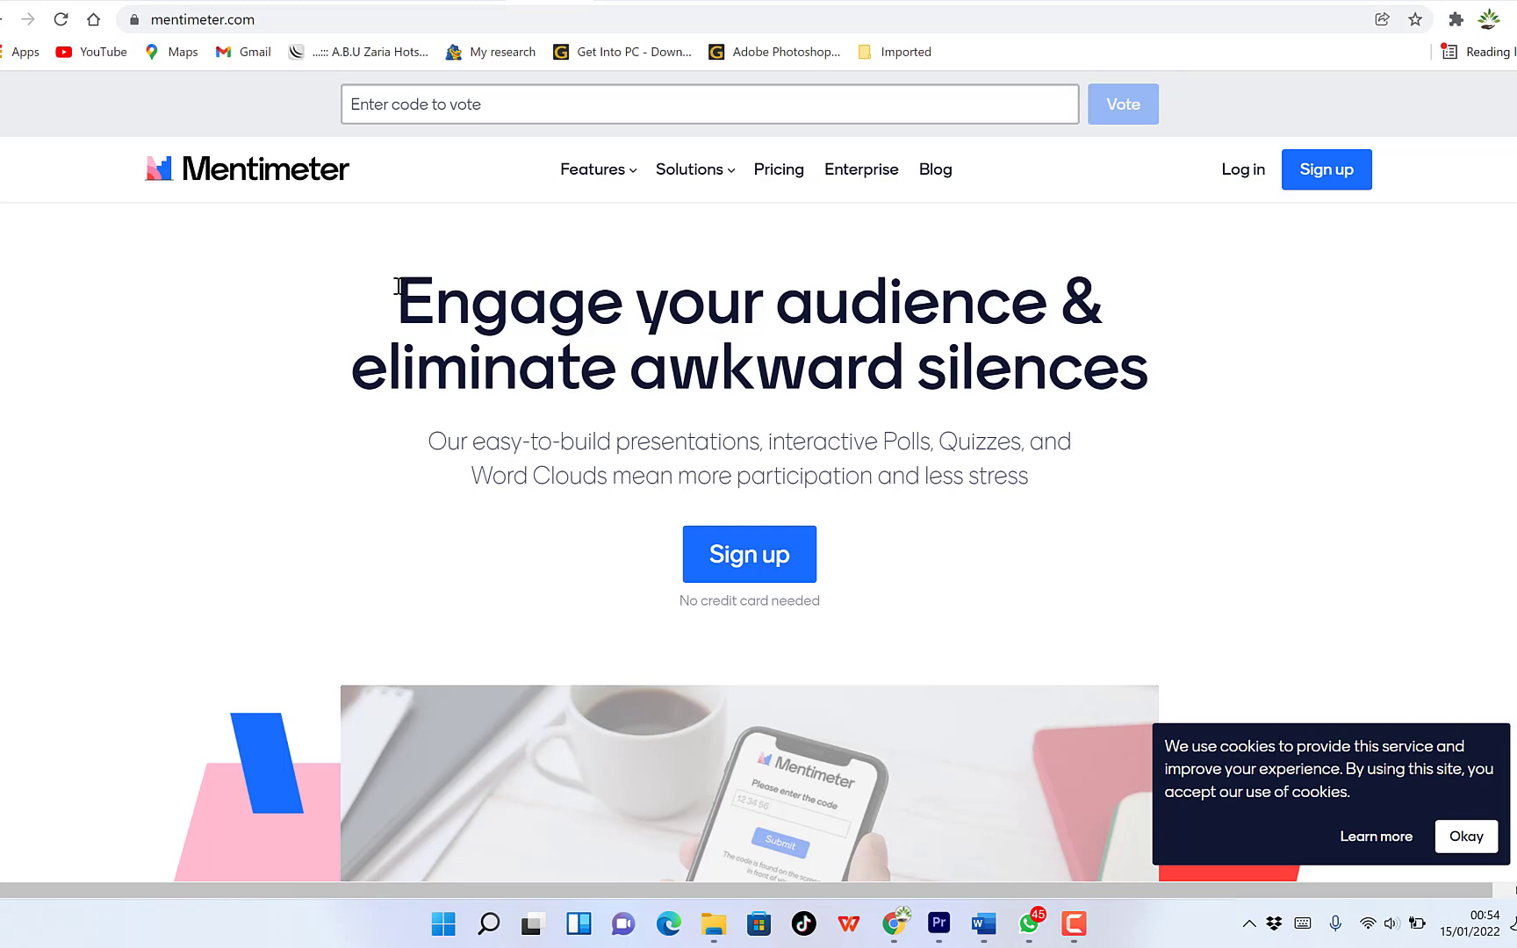
# - Start a free-plan Mentimeter sign-up from the Pricing page and begin entering the account email
pyautogui.scroll(-10, 399, 295)
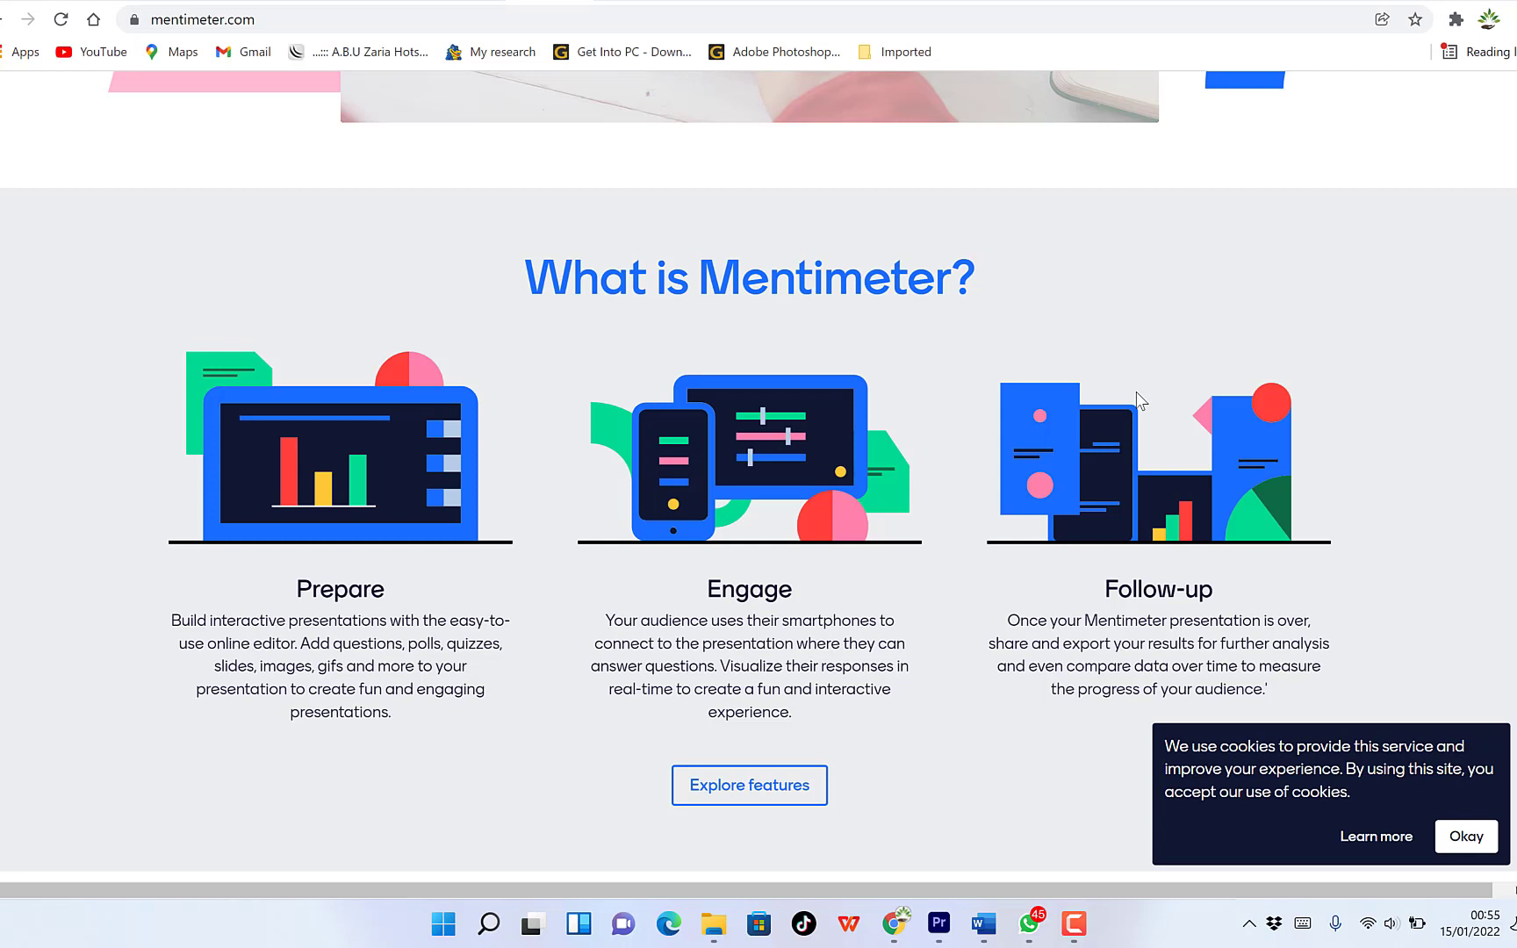
pyautogui.scroll(-9, 1139, 400)
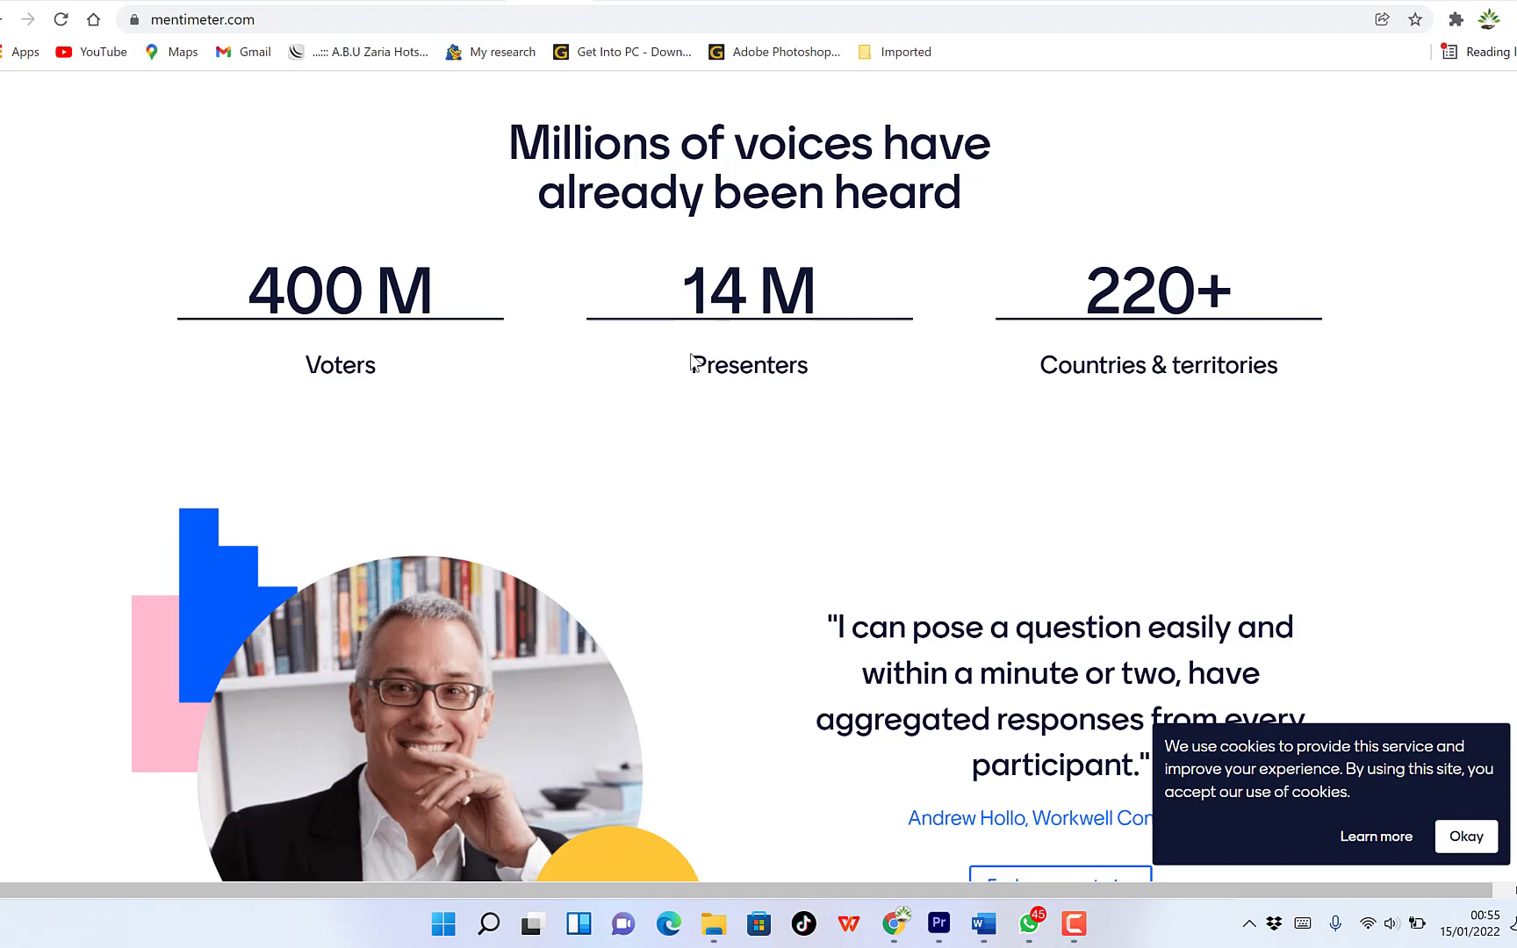
pyautogui.scroll(-10, 691, 355)
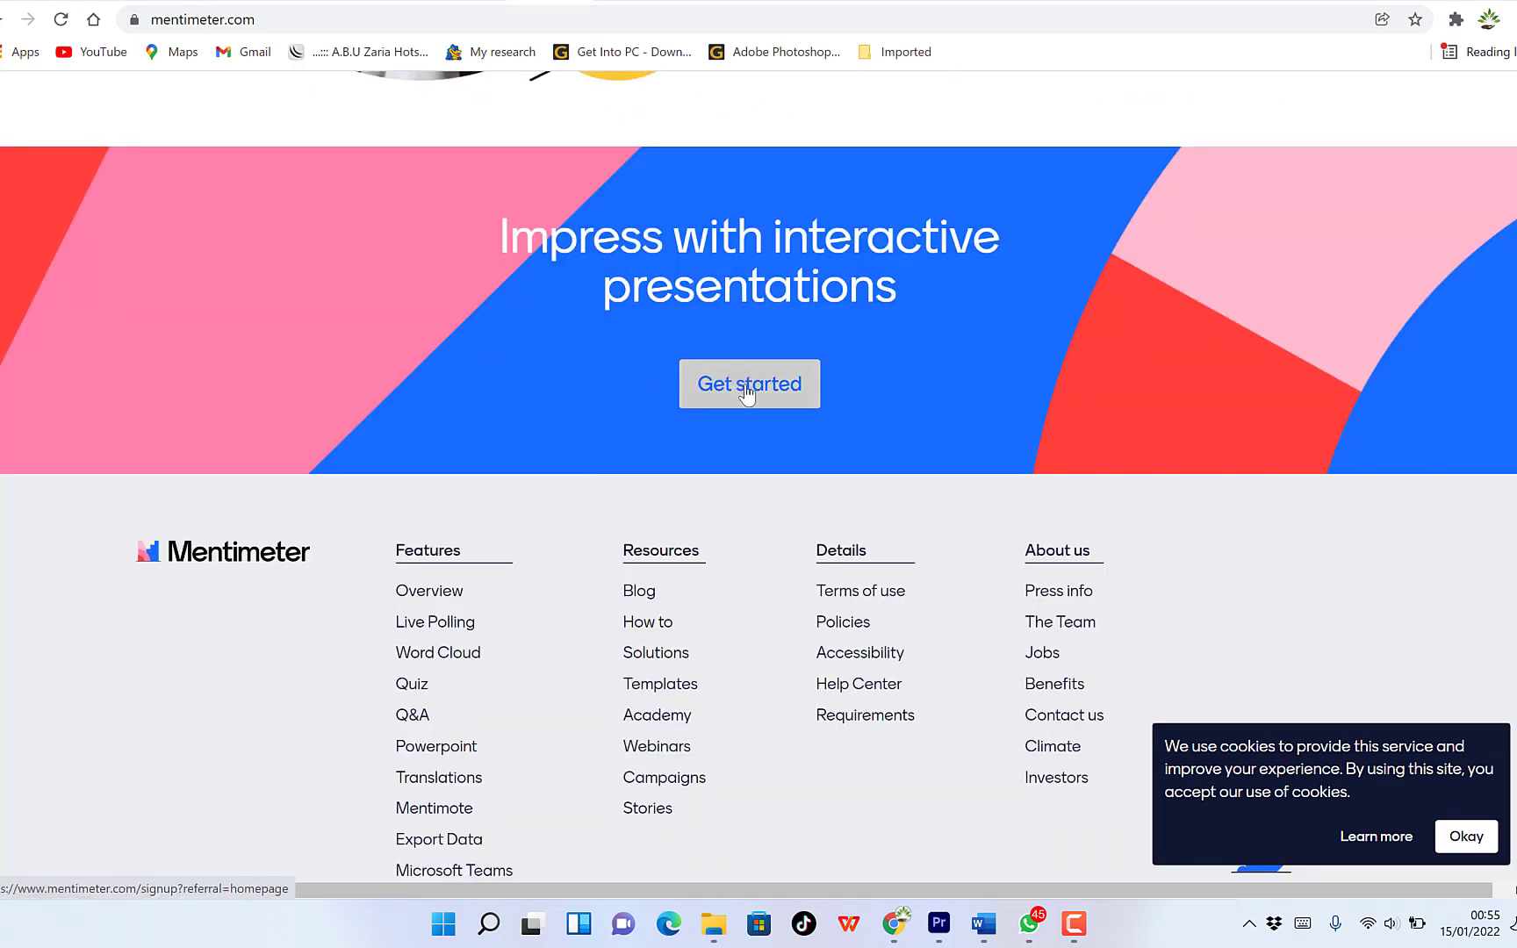
pyautogui.scroll(10, 746, 389)
pyautogui.scroll(10, 746, 389)
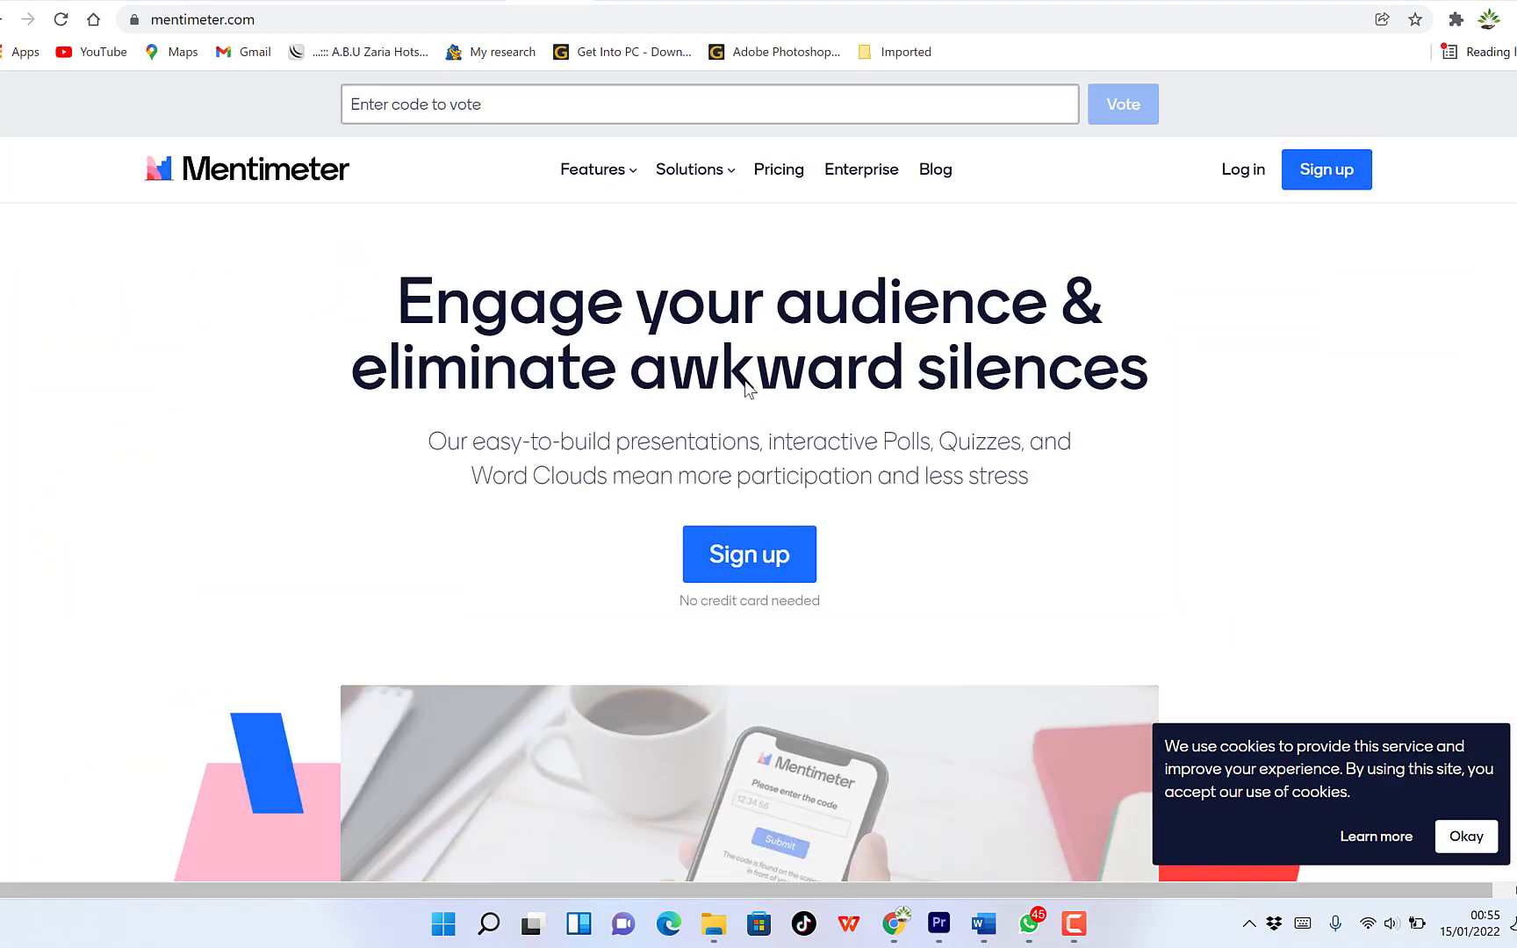
pyautogui.click(778, 168)
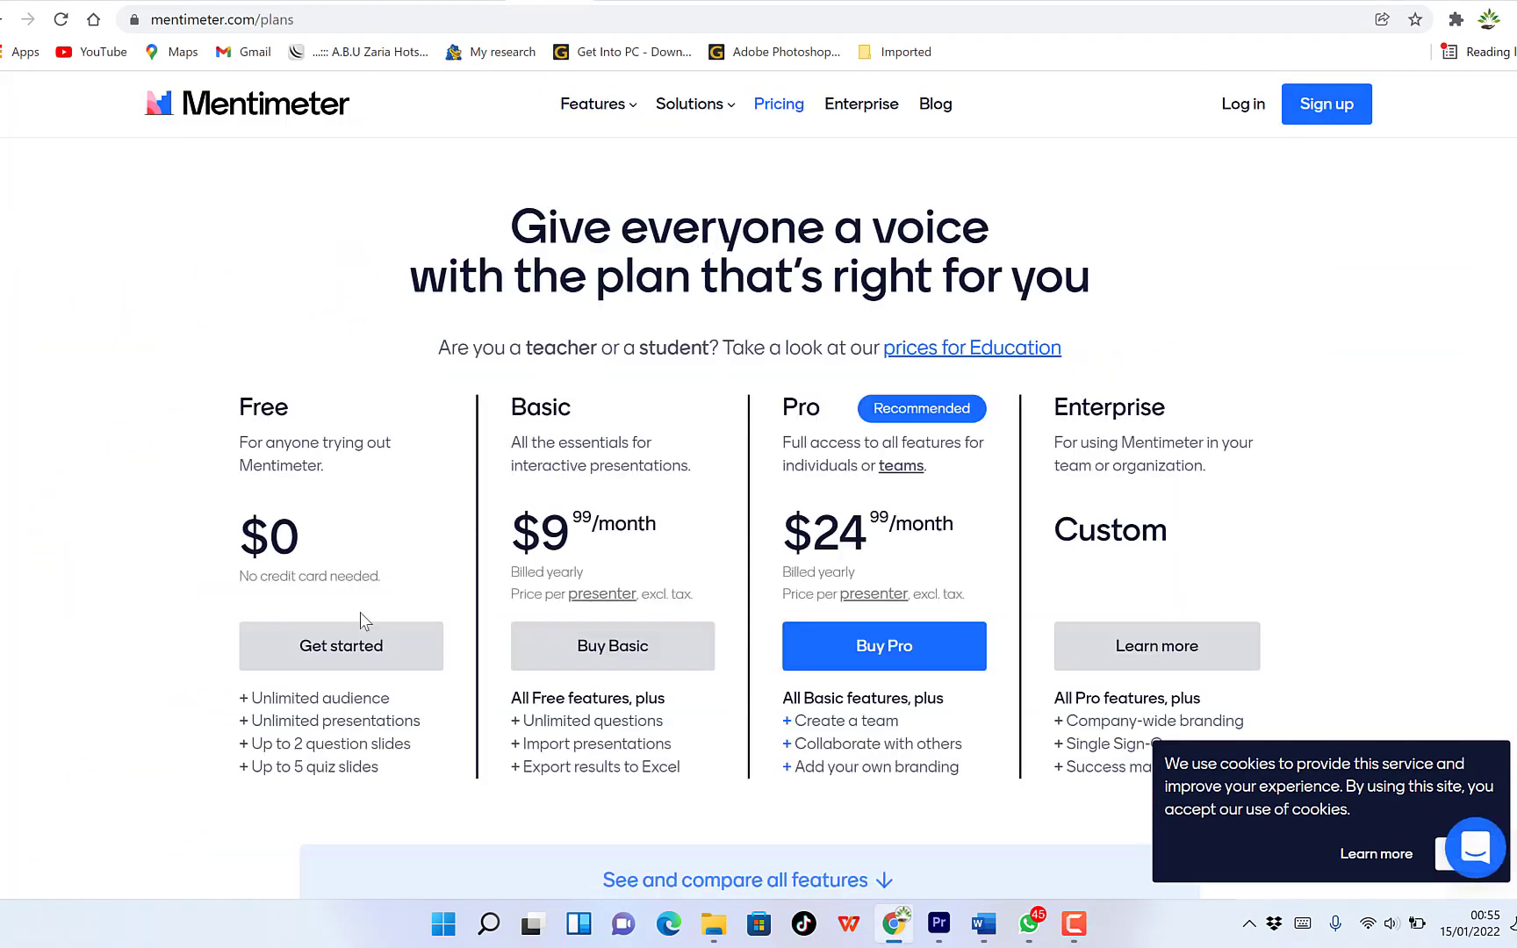
pyautogui.click(322, 658)
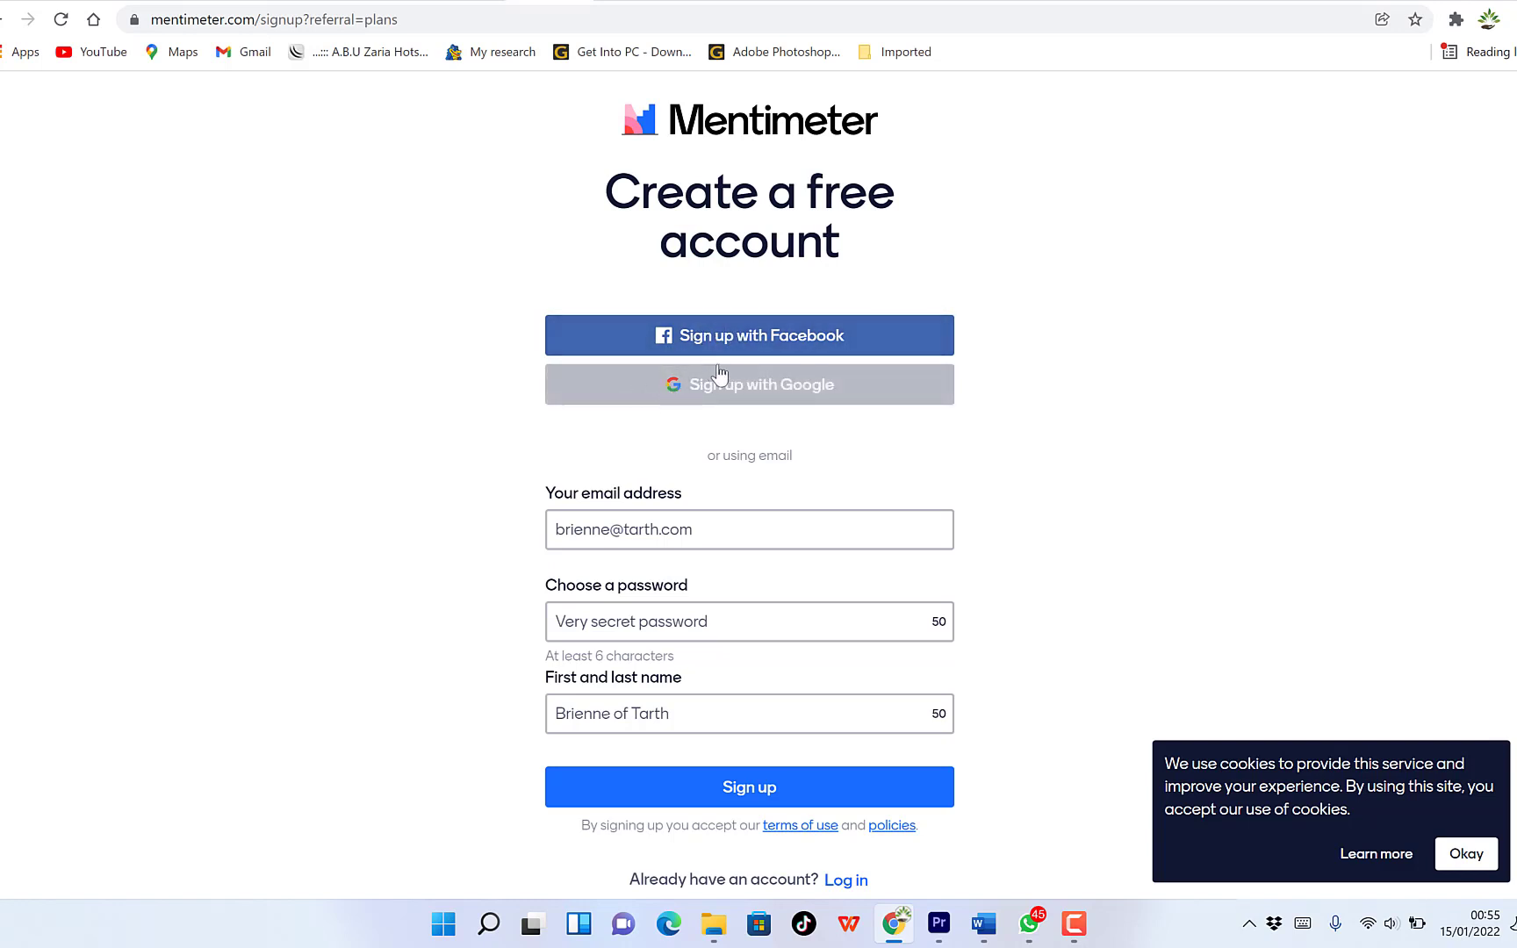
pyautogui.click(678, 525)
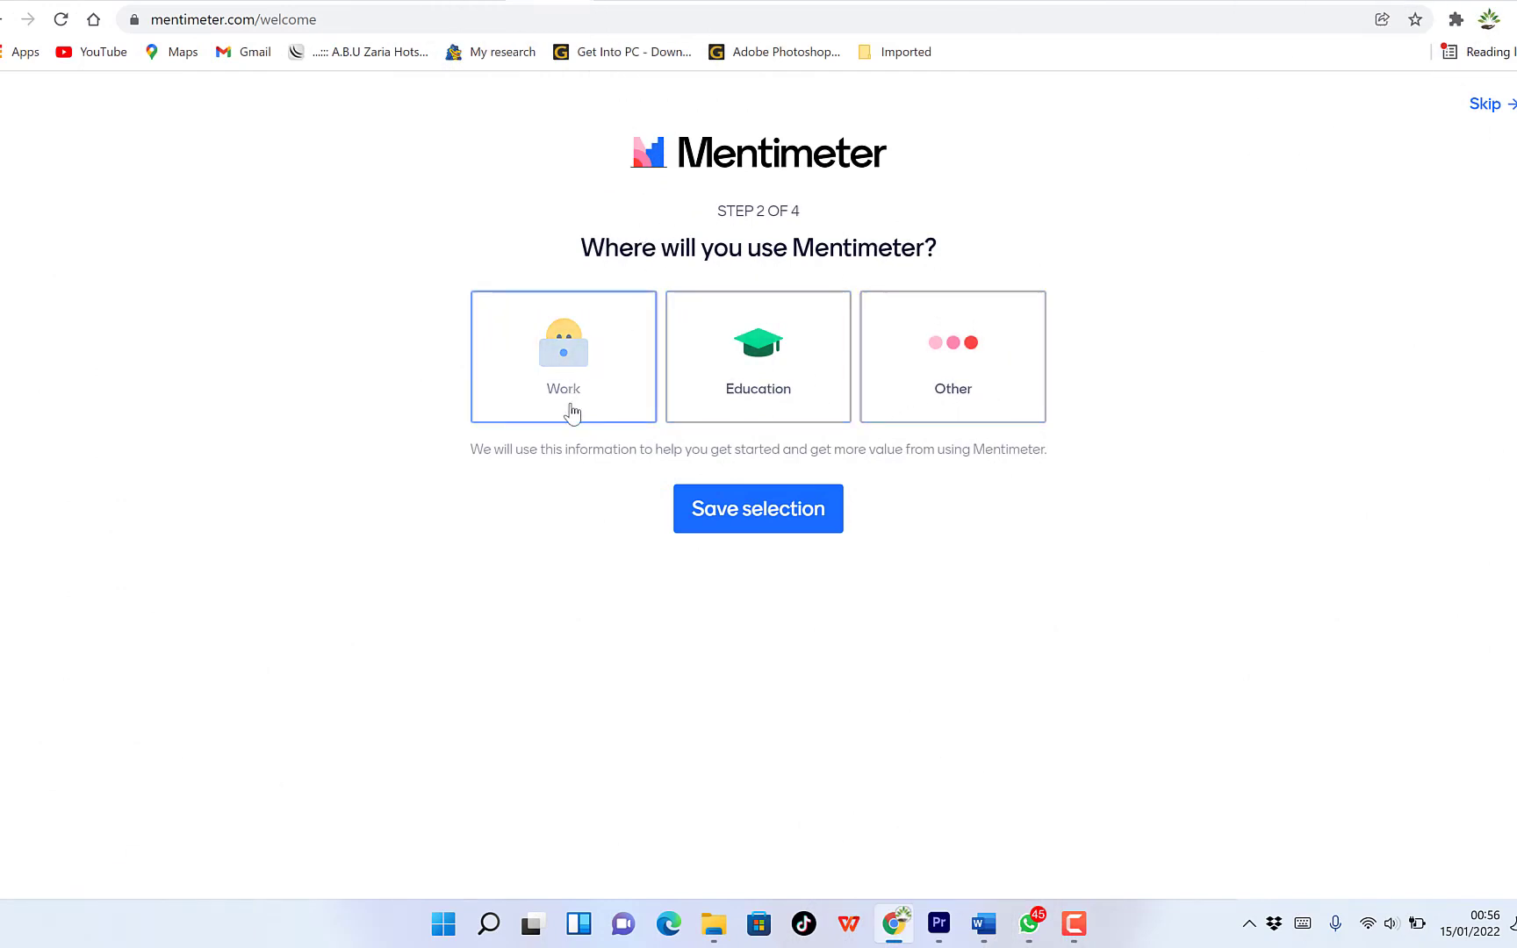
# - Answer onboarding with Education, Educator (higher education) and the goal Training or educating
pyautogui.click(761, 367)
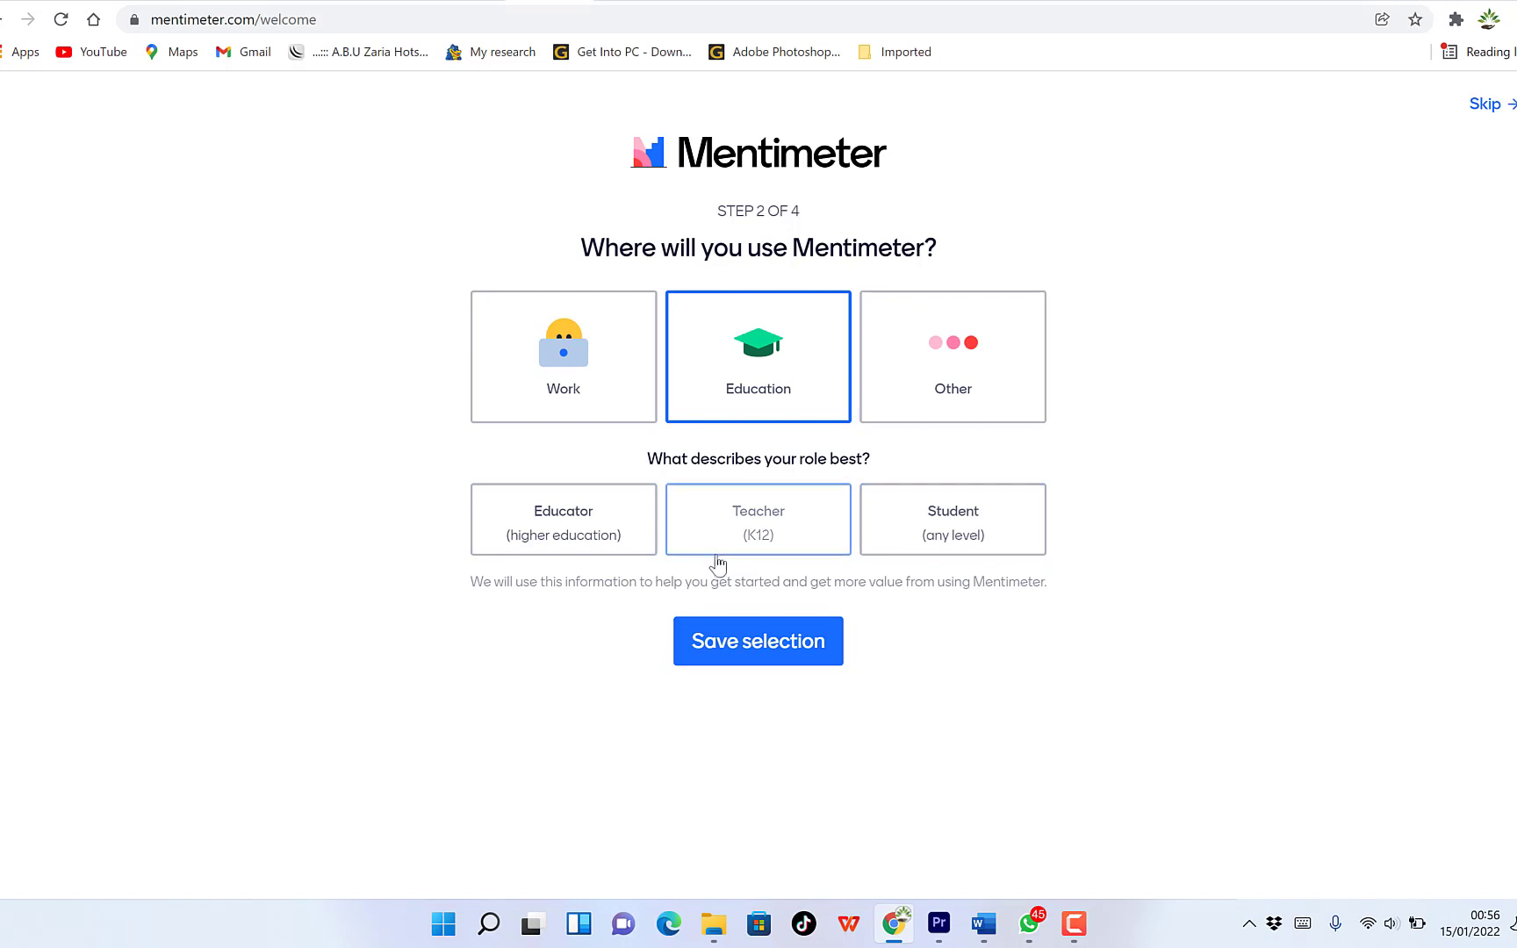
pyautogui.click(573, 516)
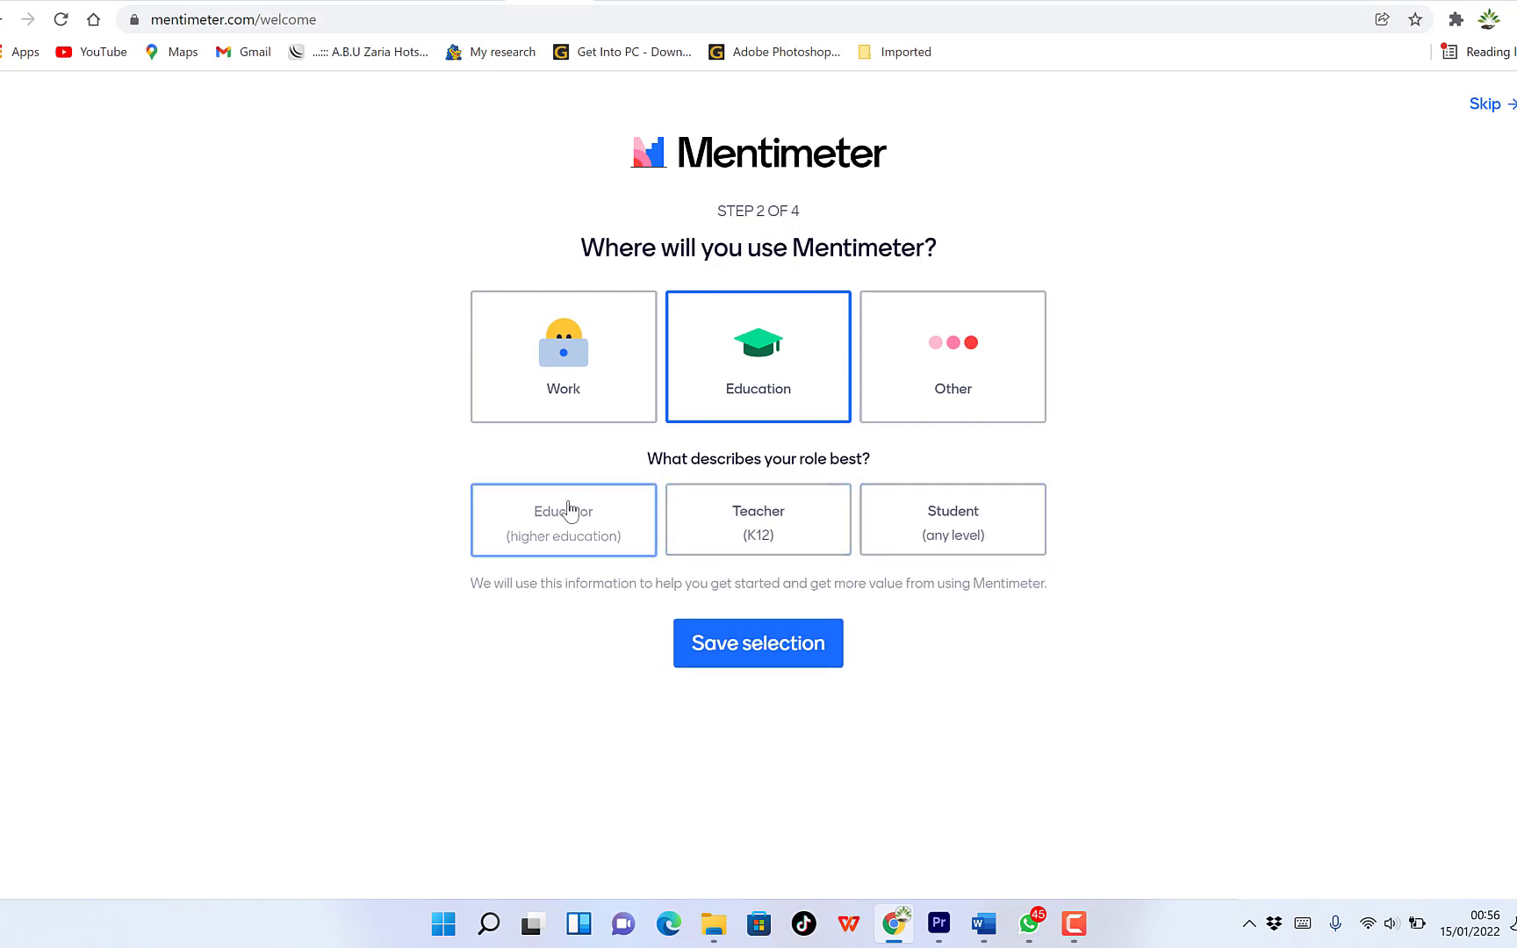
pyautogui.click(747, 647)
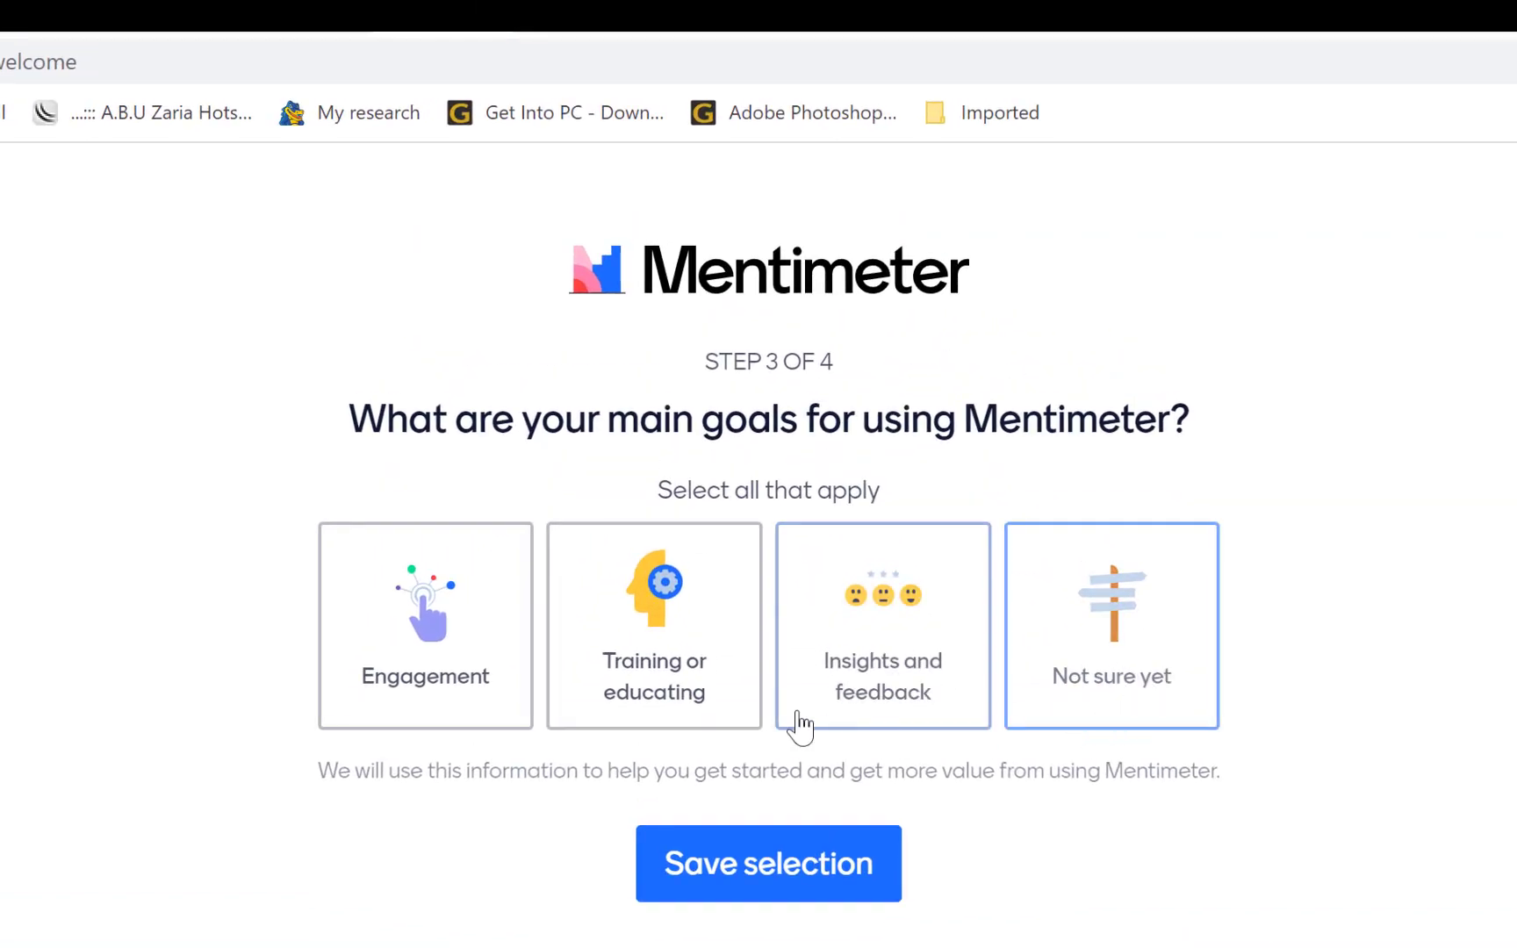
pyautogui.click(707, 650)
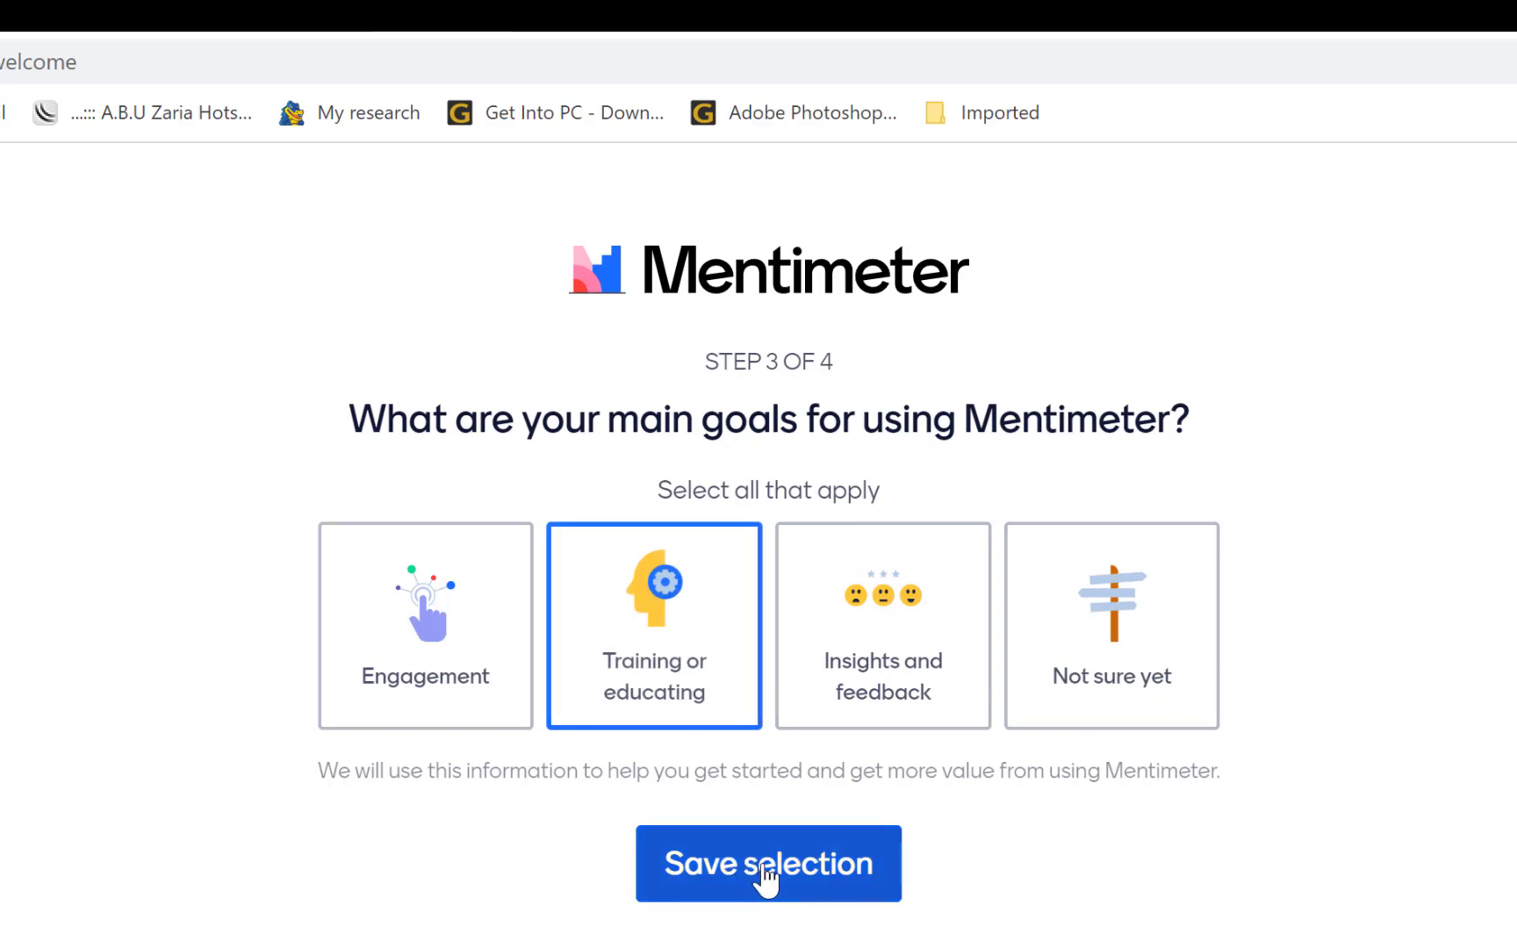
pyautogui.click(775, 872)
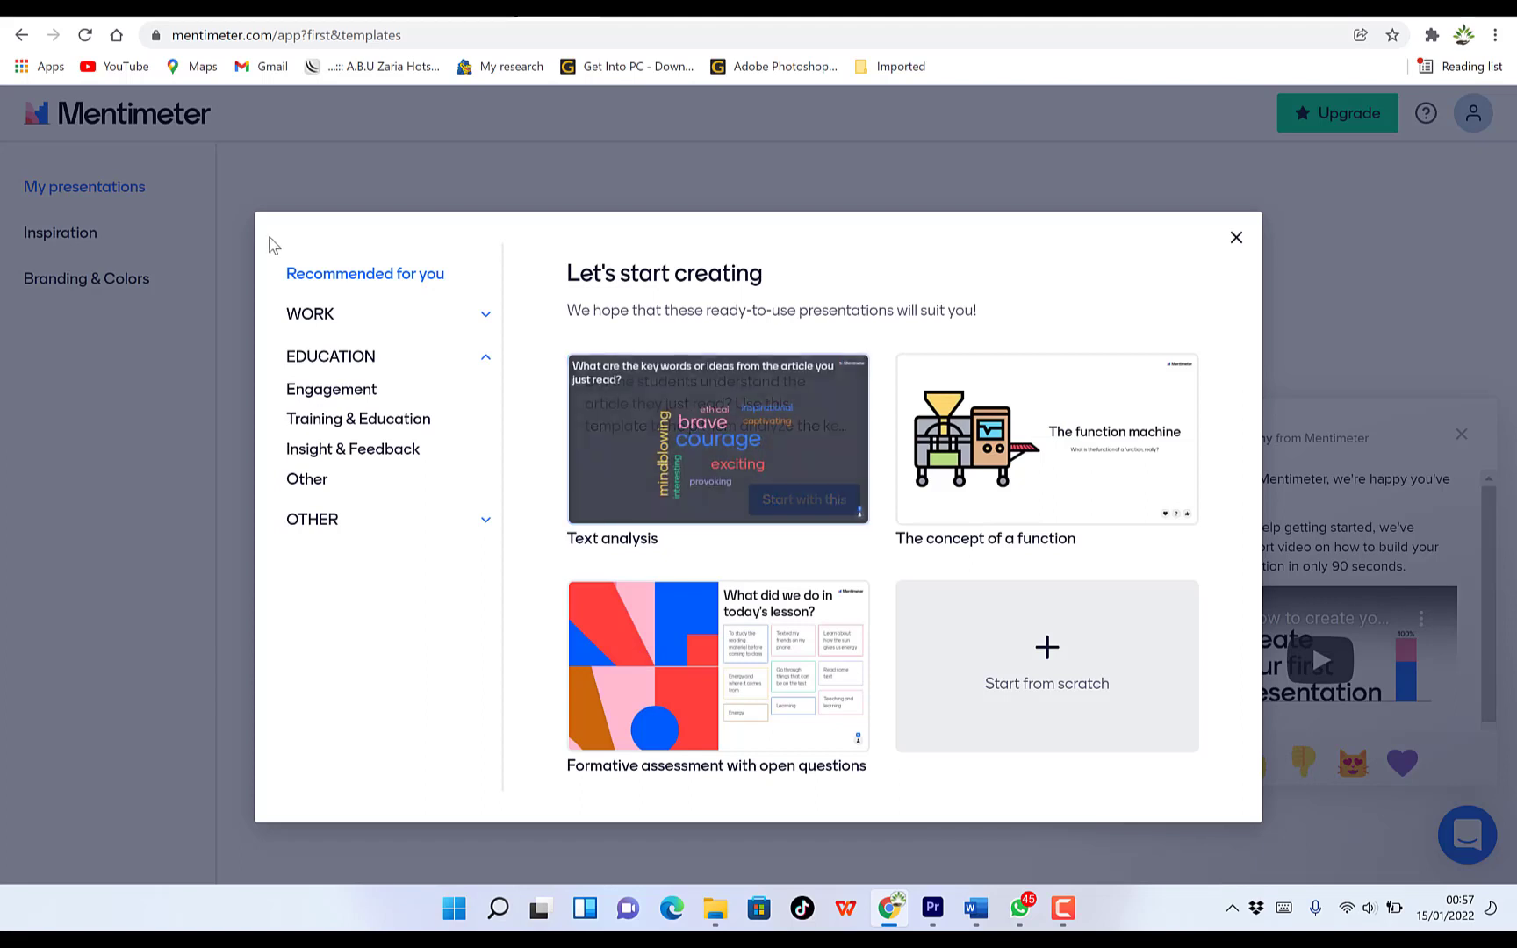
# - Browse the WORK and EDUCATION template categories, ending on the OTHER > Engagement templates
pyautogui.click(338, 316)
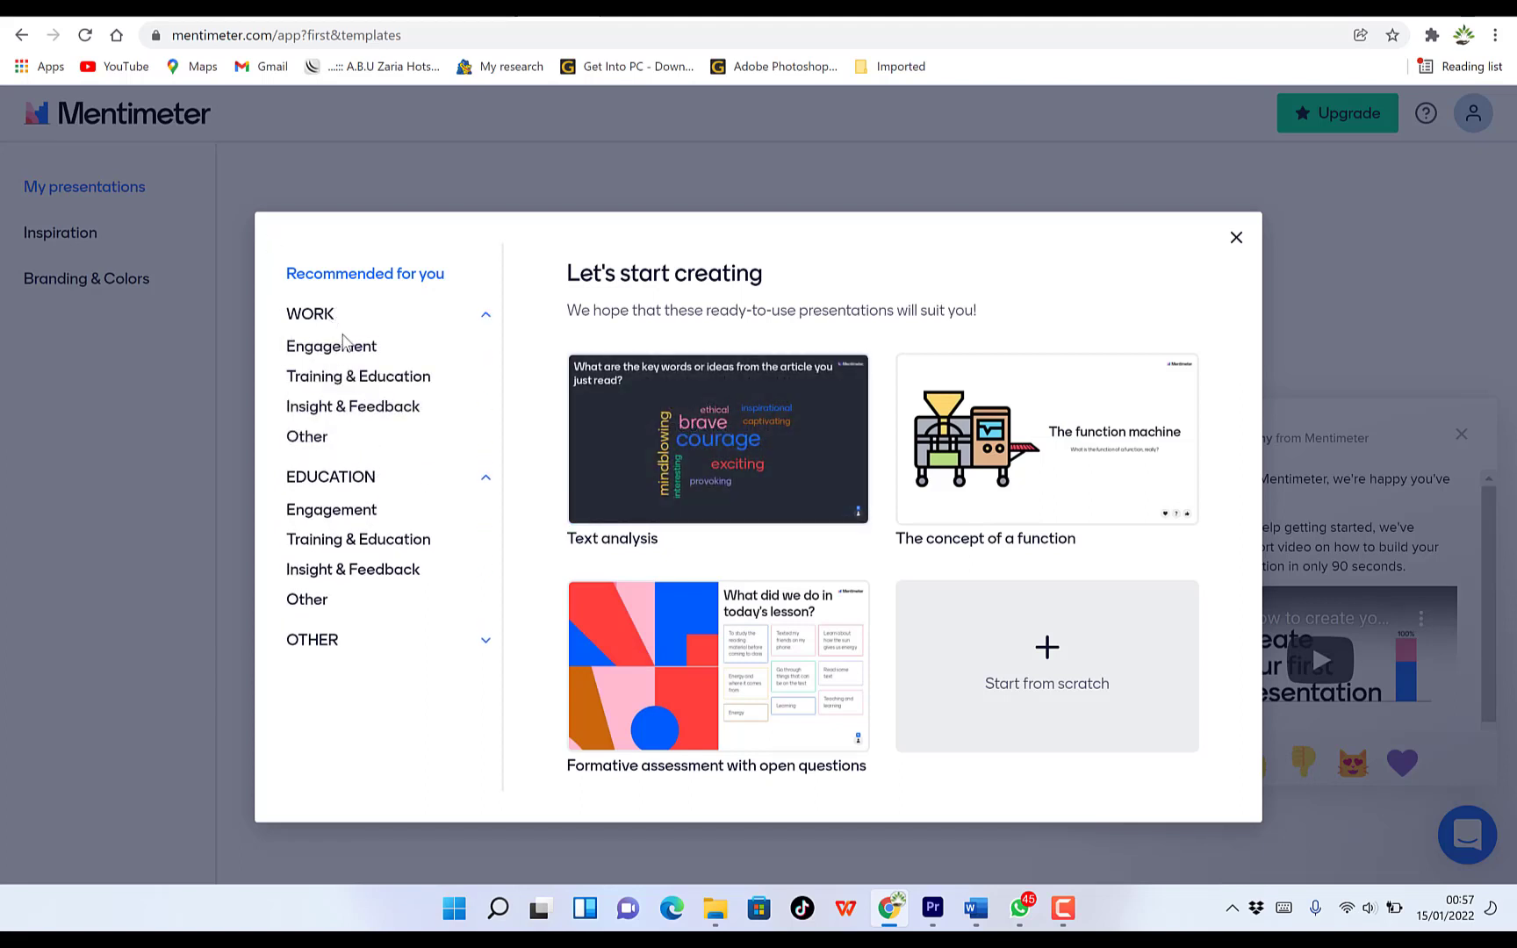
pyautogui.click(342, 347)
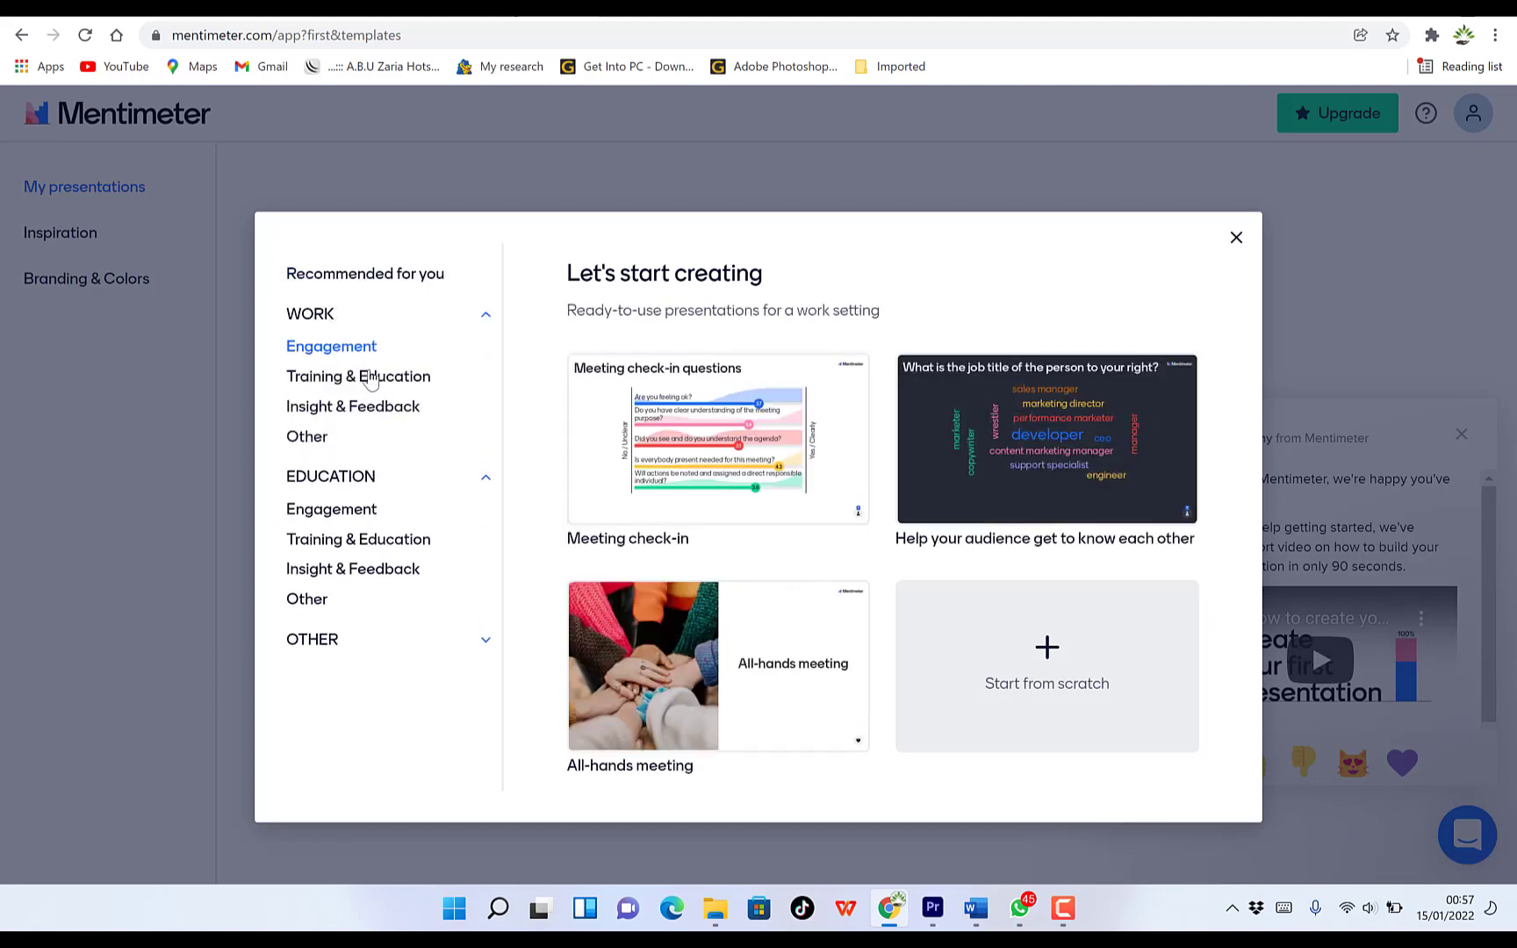
pyautogui.click(361, 407)
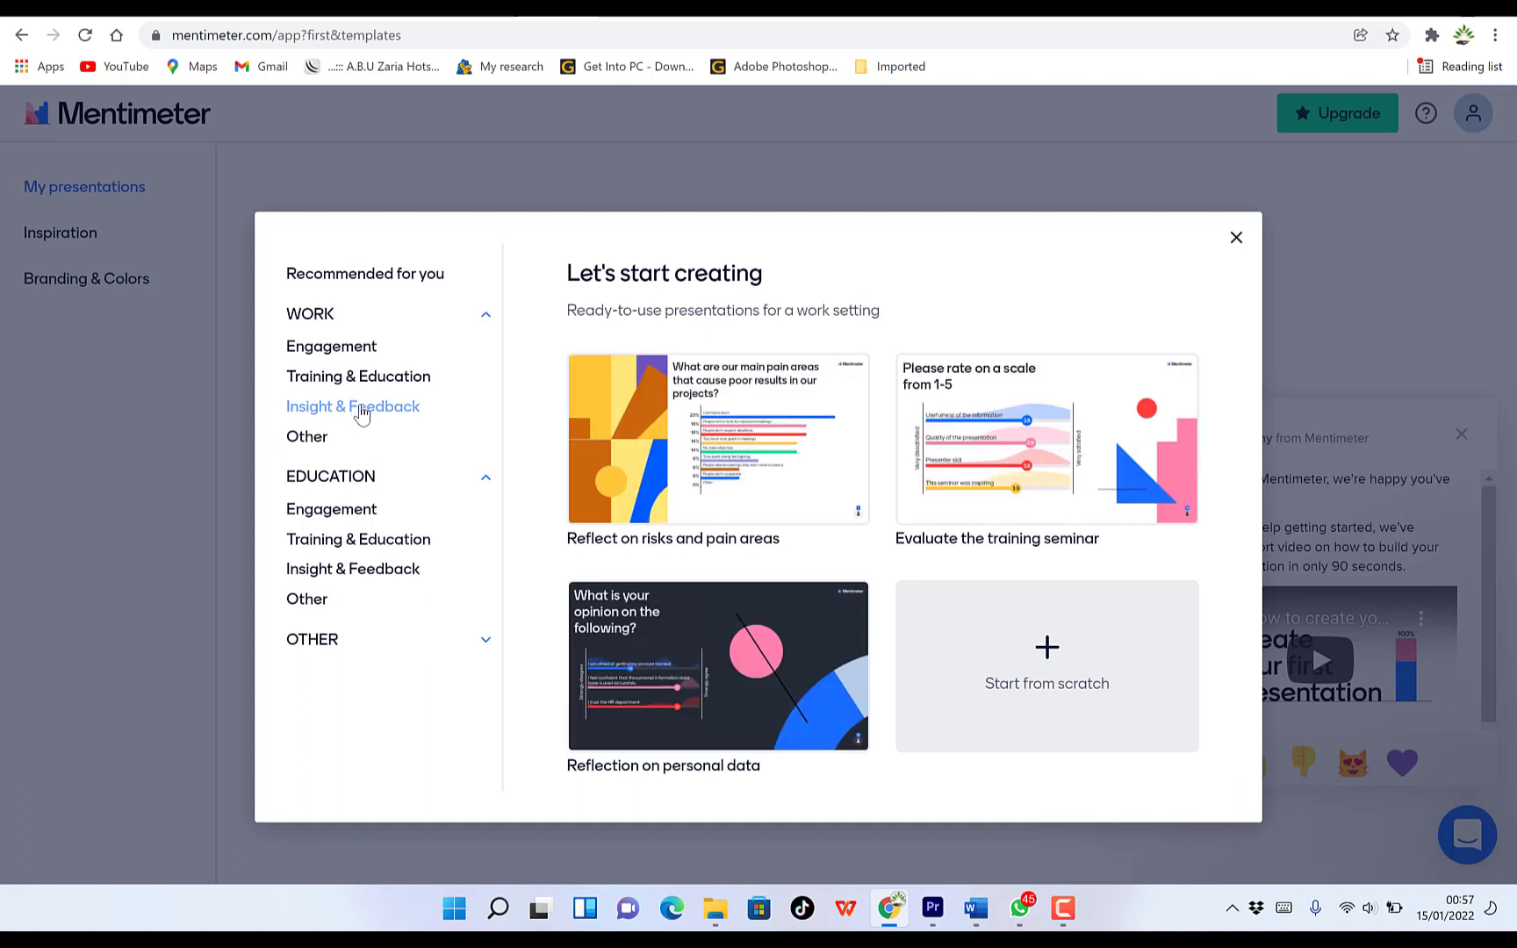
pyautogui.click(323, 483)
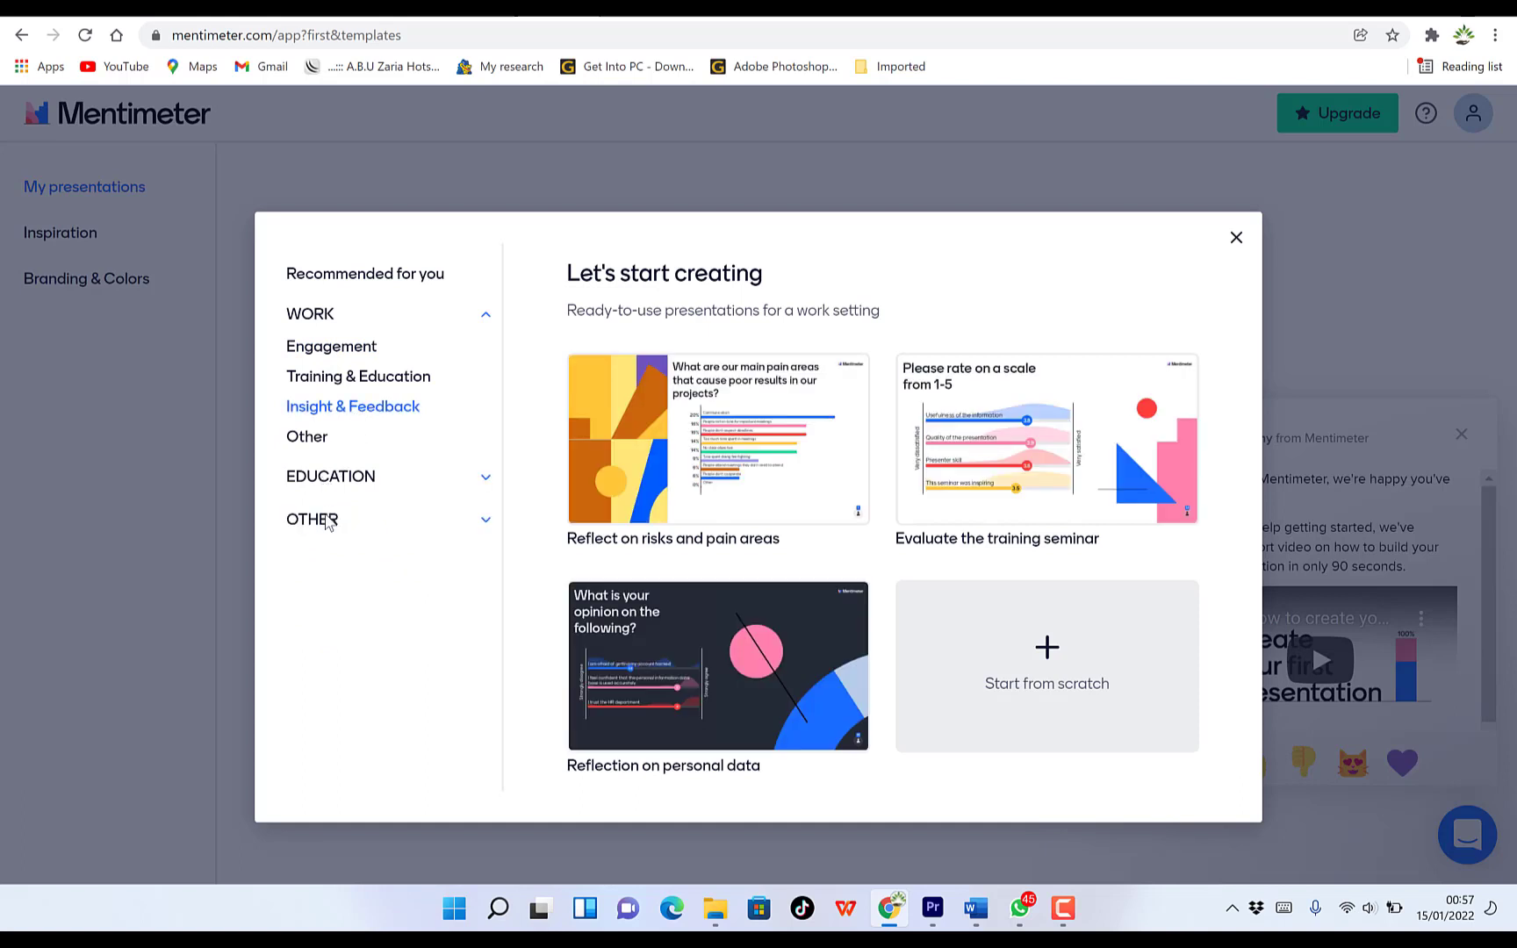
pyautogui.click(341, 485)
pyautogui.click(338, 519)
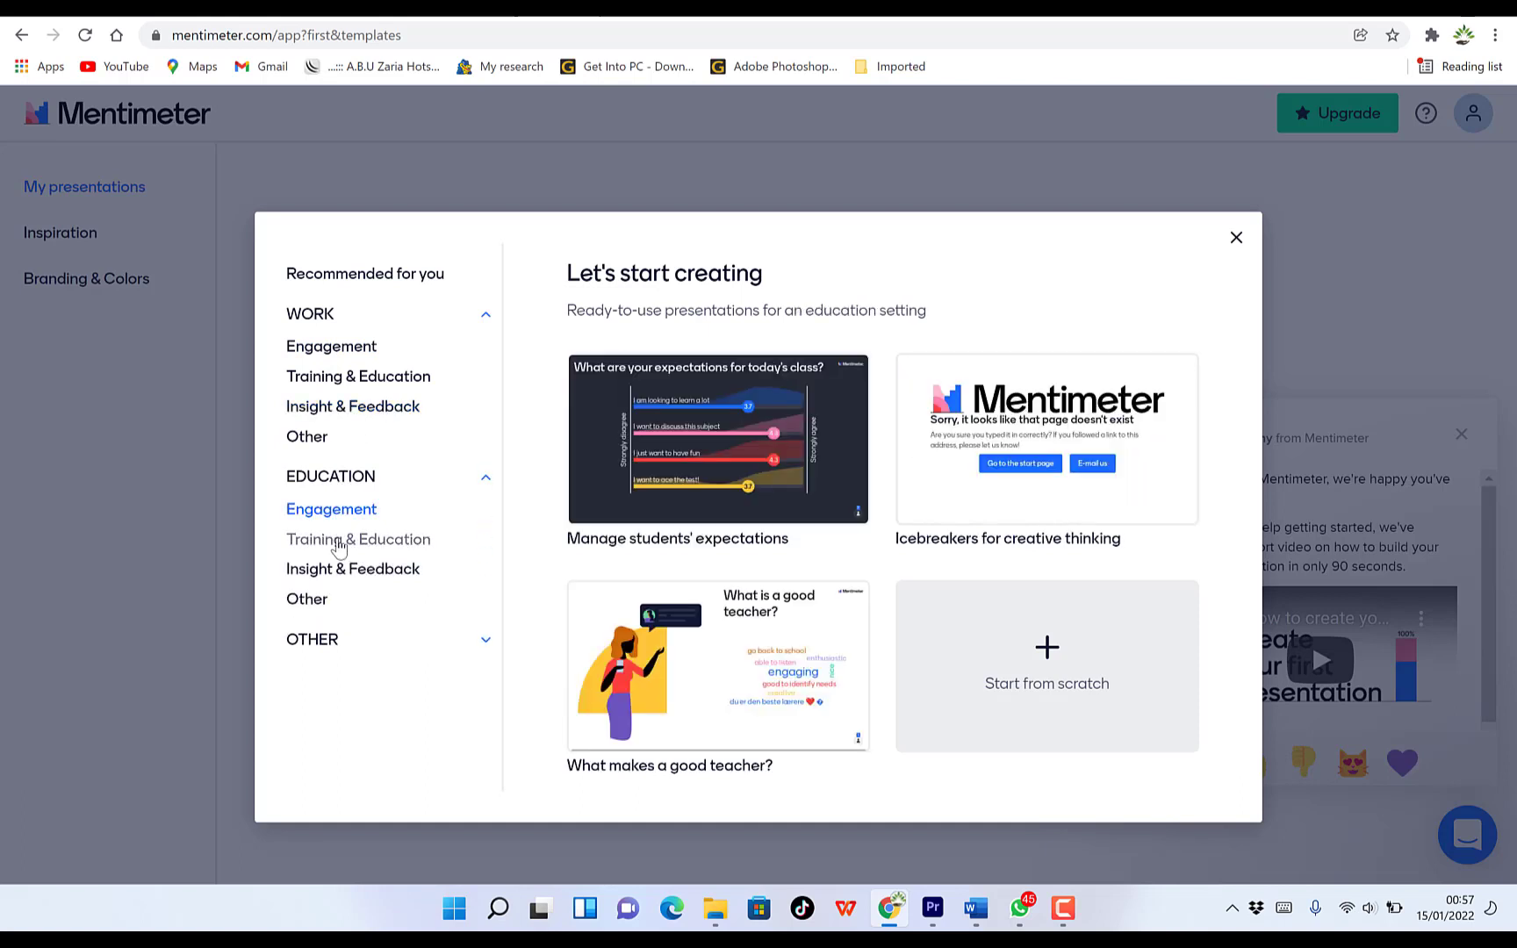
pyautogui.click(339, 541)
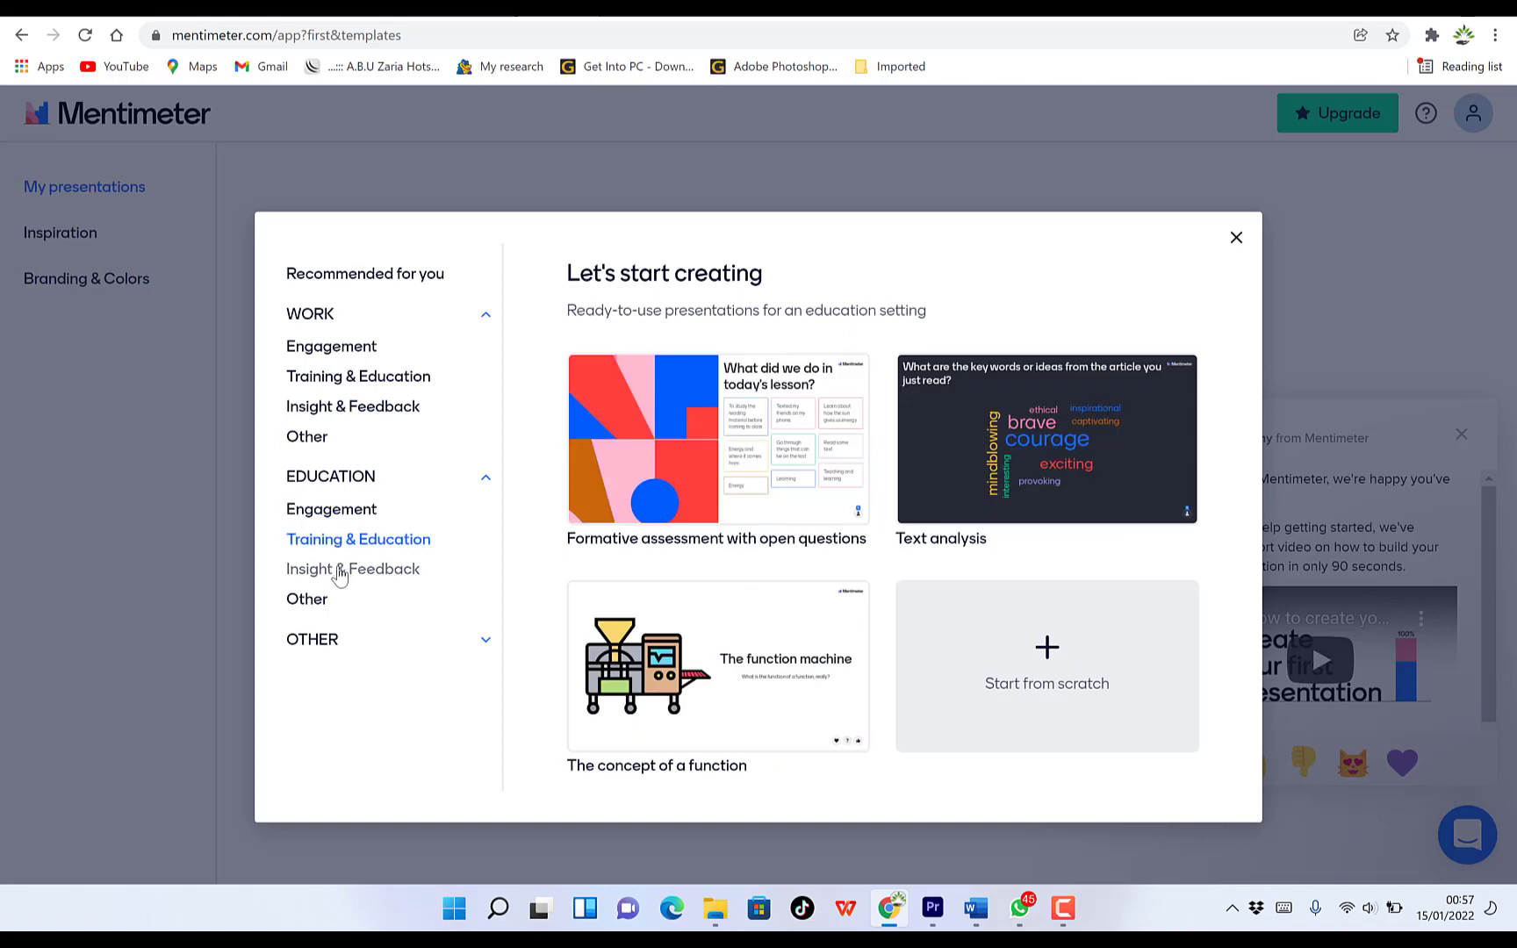
pyautogui.click(313, 645)
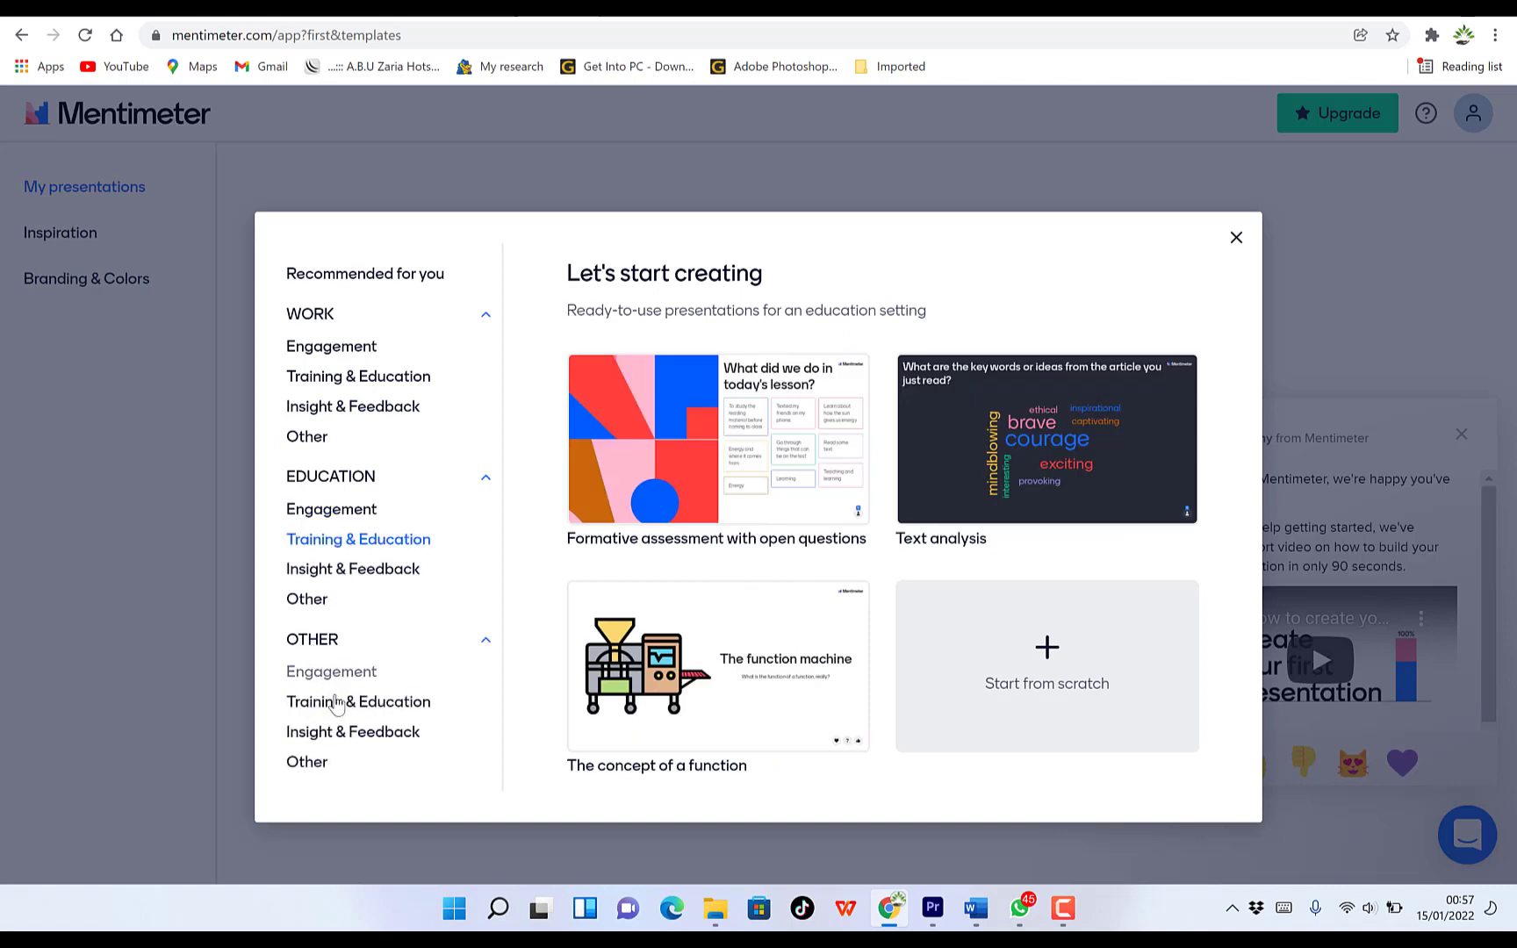
pyautogui.click(336, 673)
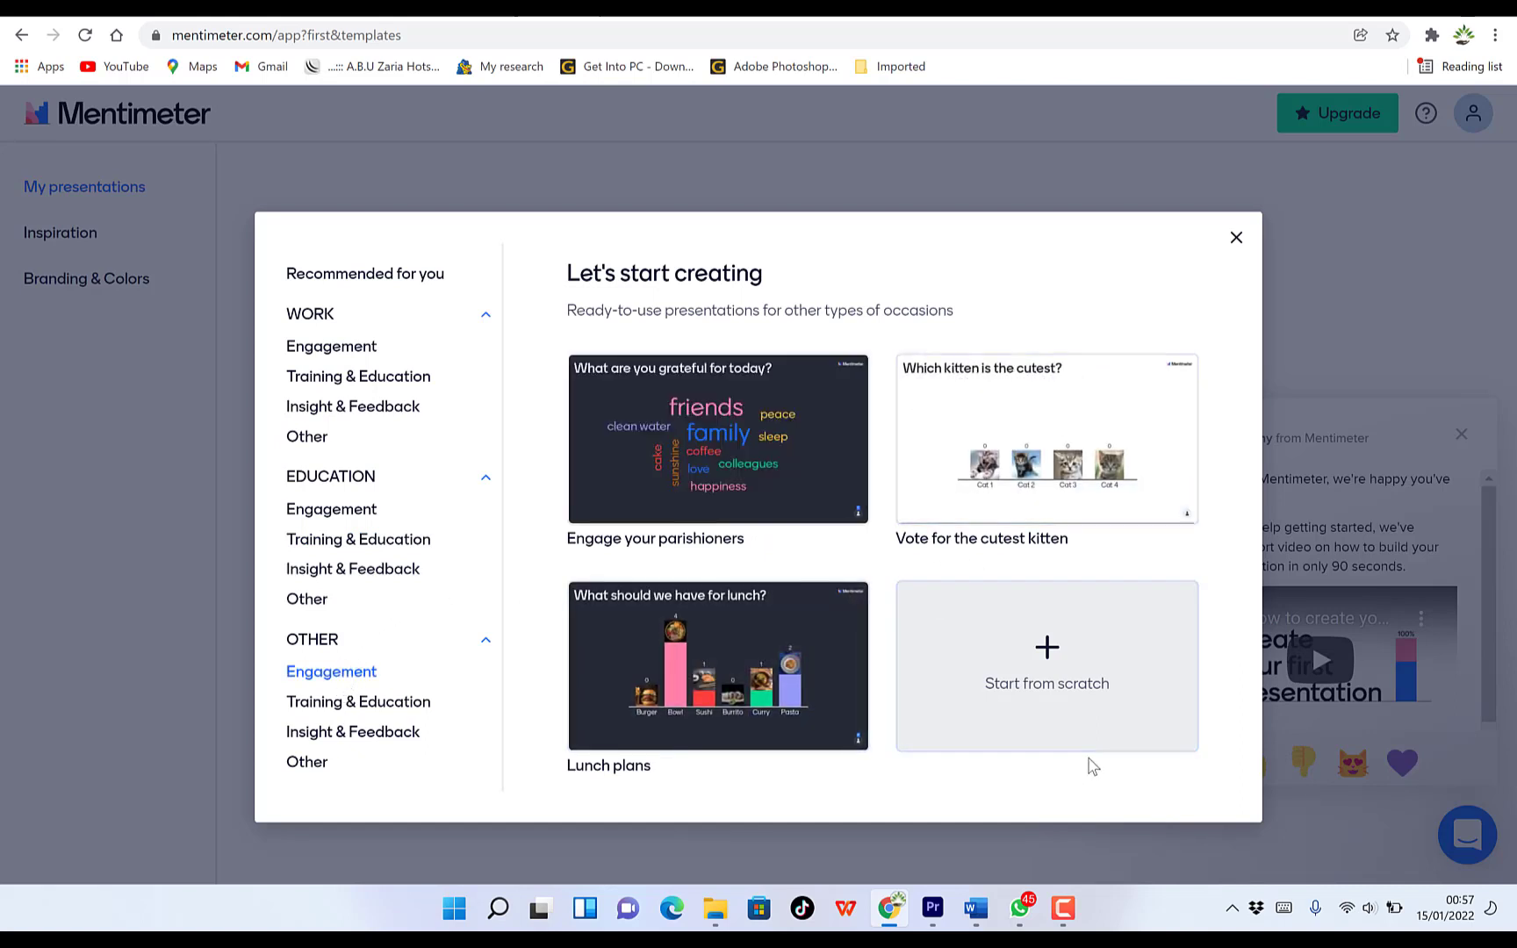
pyautogui.moveTo(1076, 478)
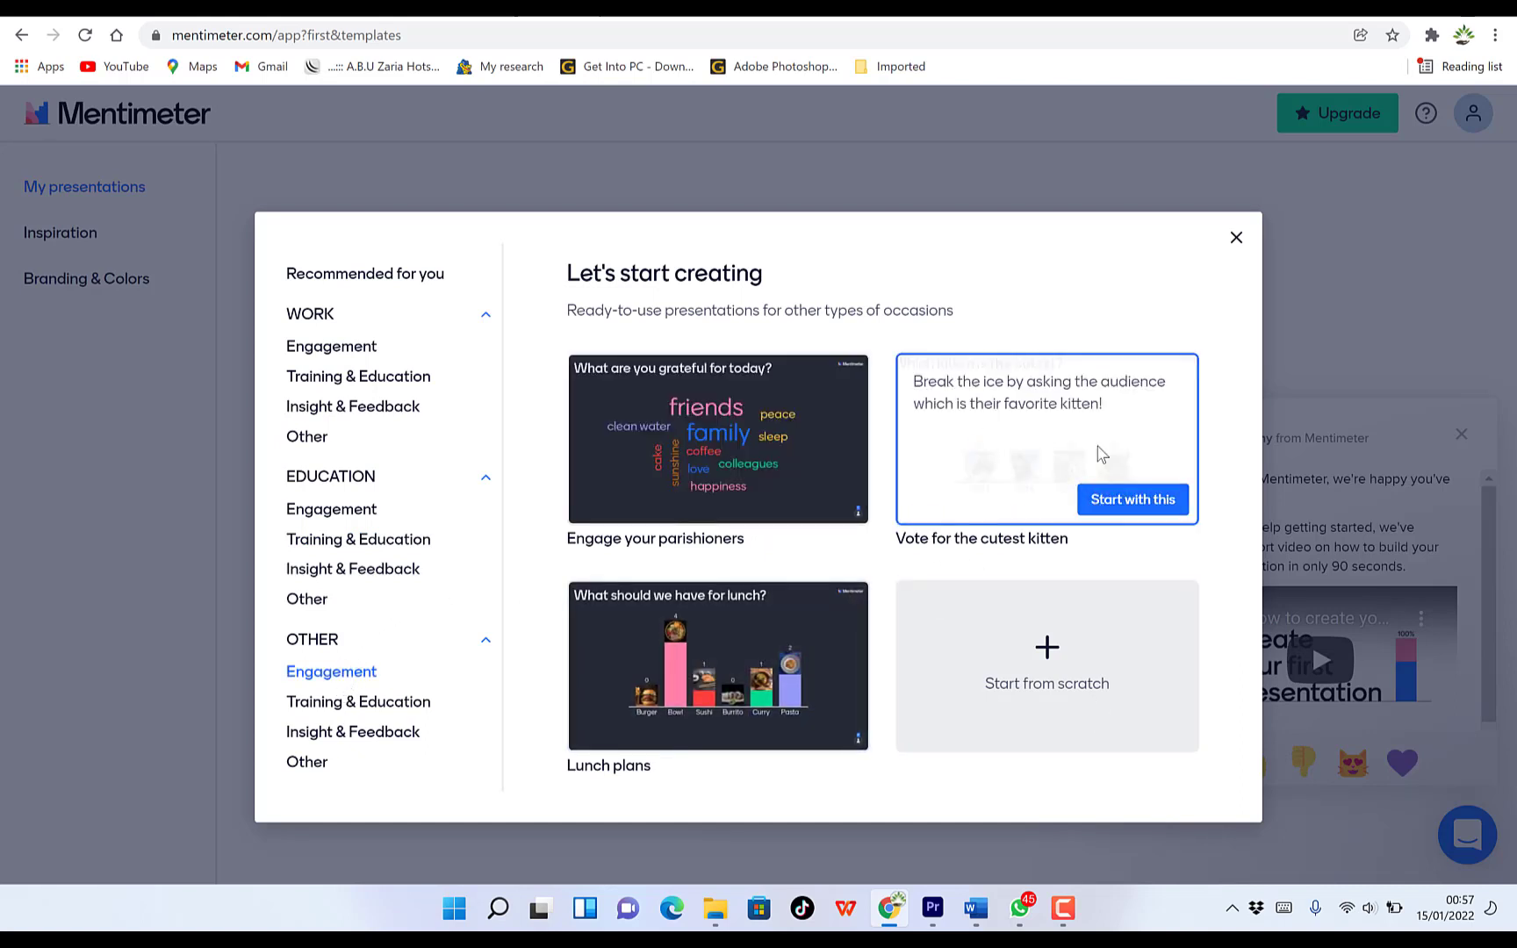
# - Open the 'Vote for the cutest kitten' template in the editor, with its Cat 1–Cat 4 poll
pyautogui.click(1121, 494)
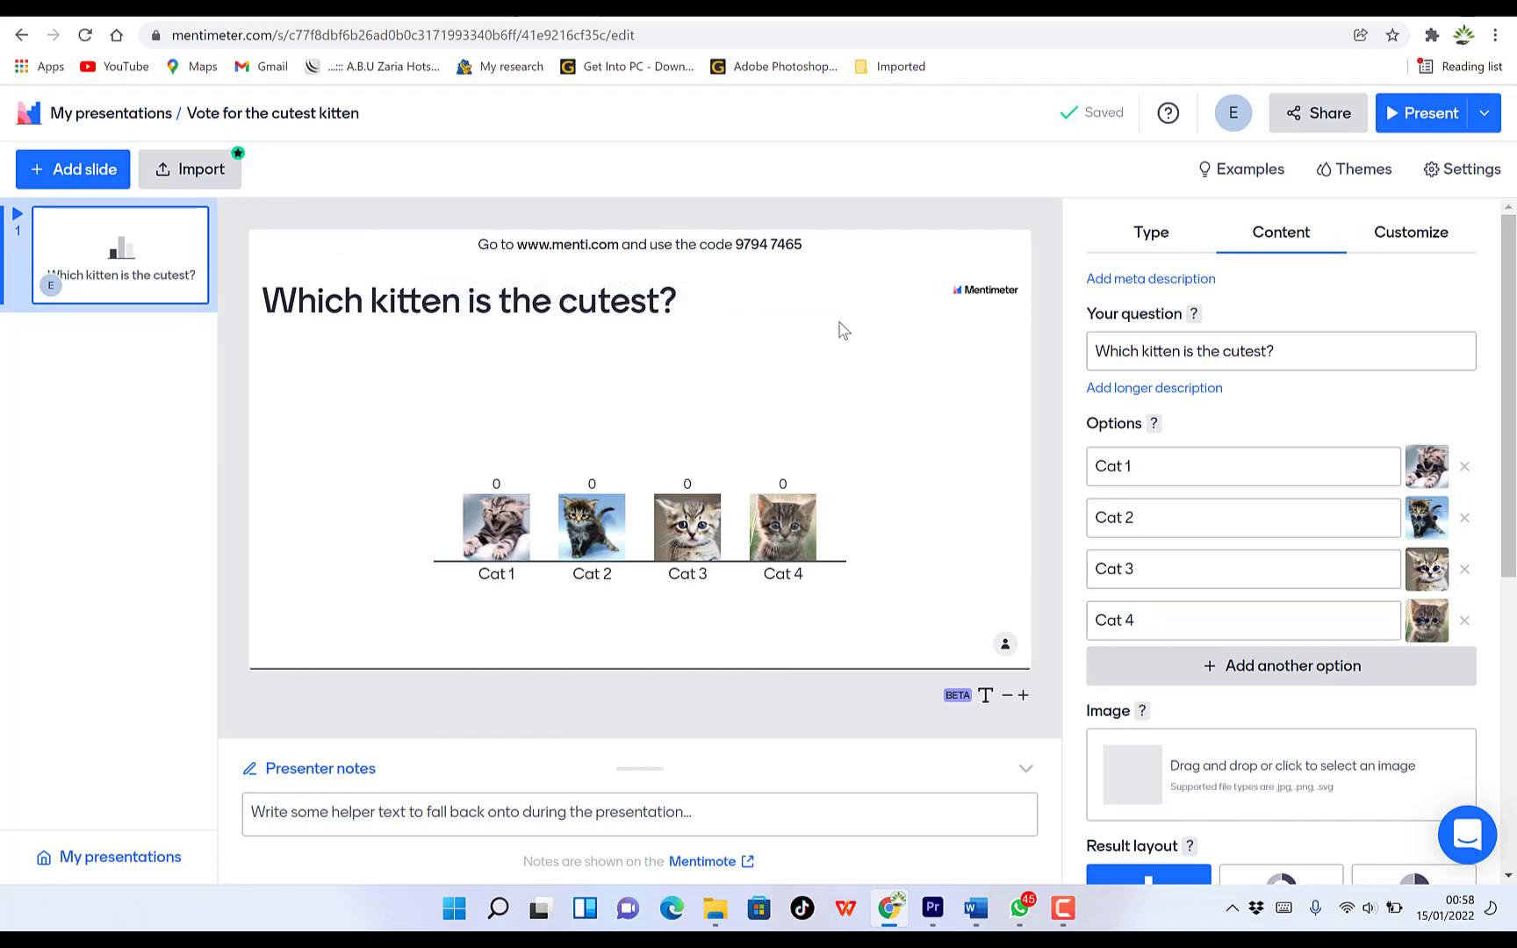
pyautogui.moveTo(774, 254)
pyautogui.moveTo(1435, 472)
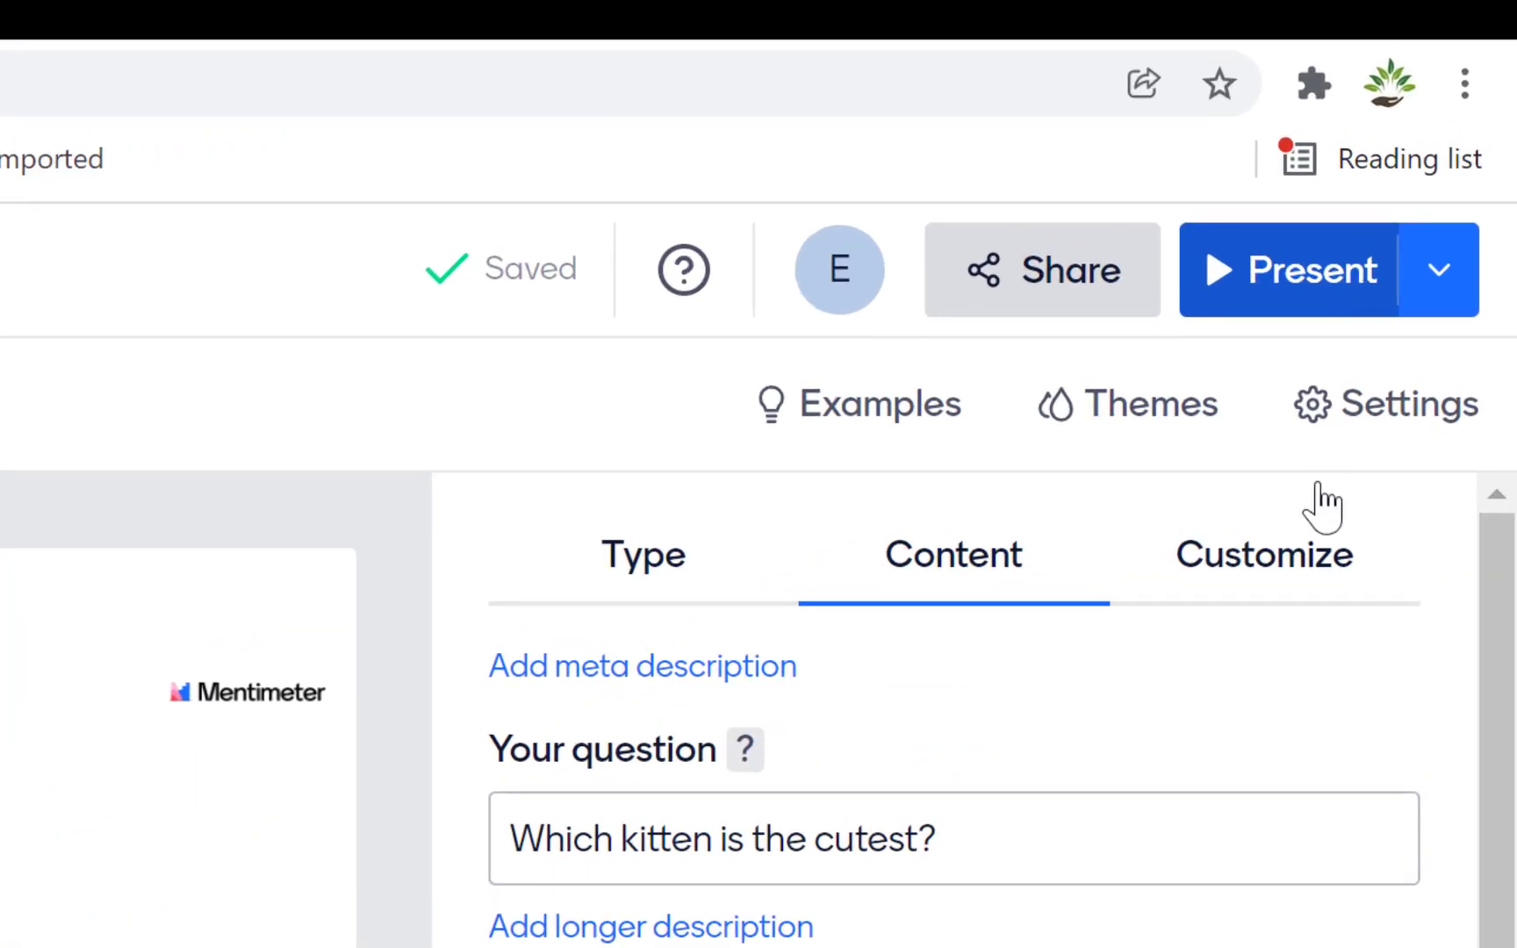
# - Present the kitten slide full screen and join it on the phone with the voting code
pyautogui.click(1317, 281)
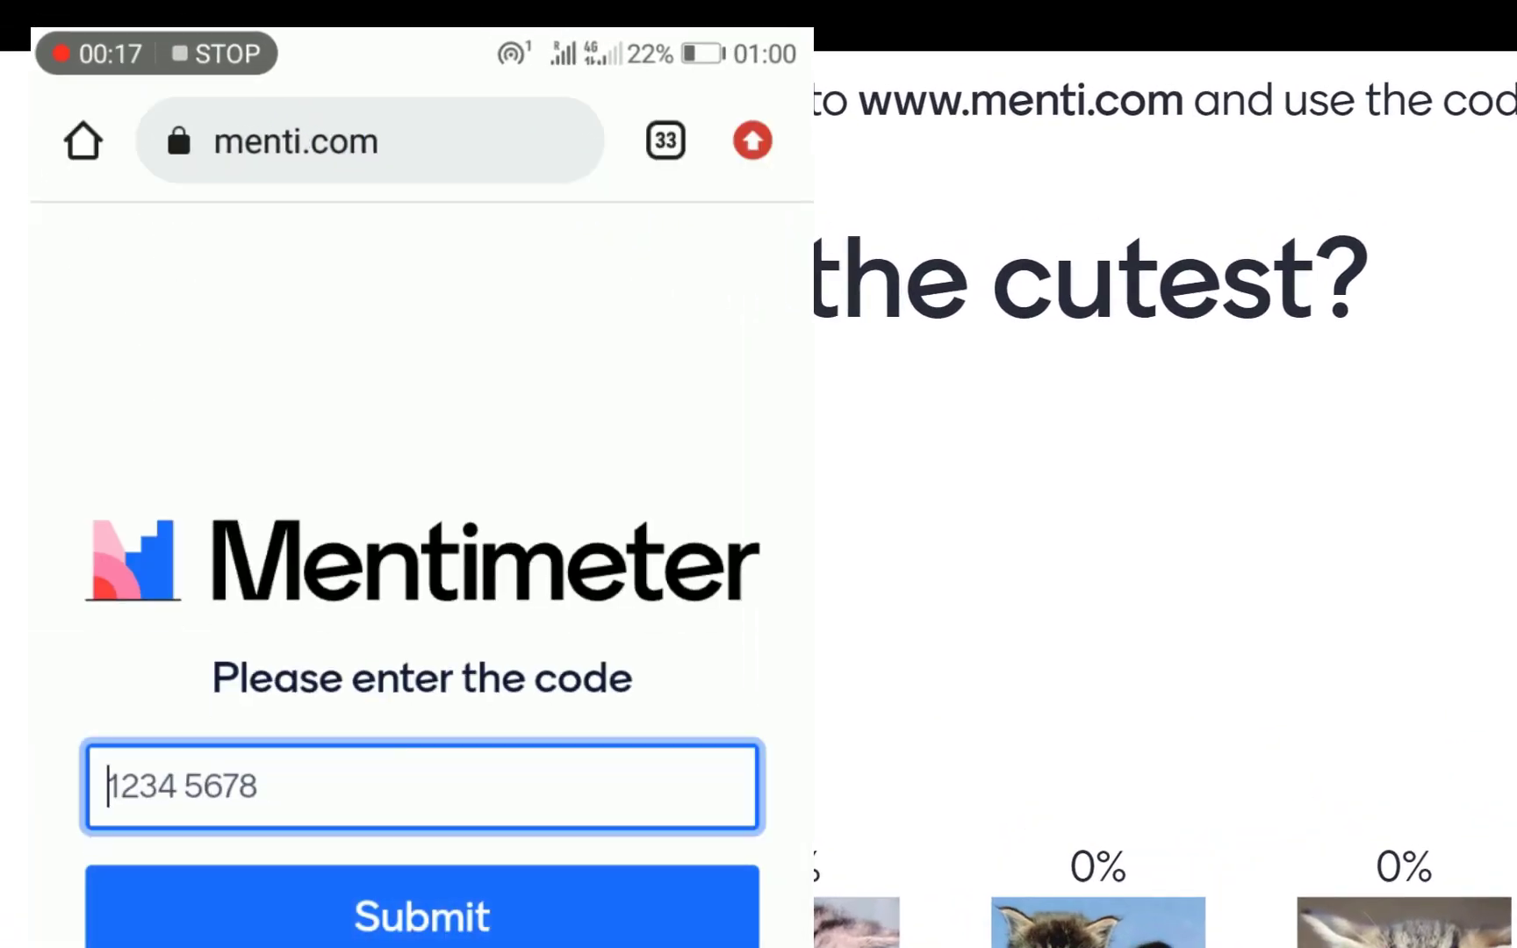
pyautogui.click(614, 781)
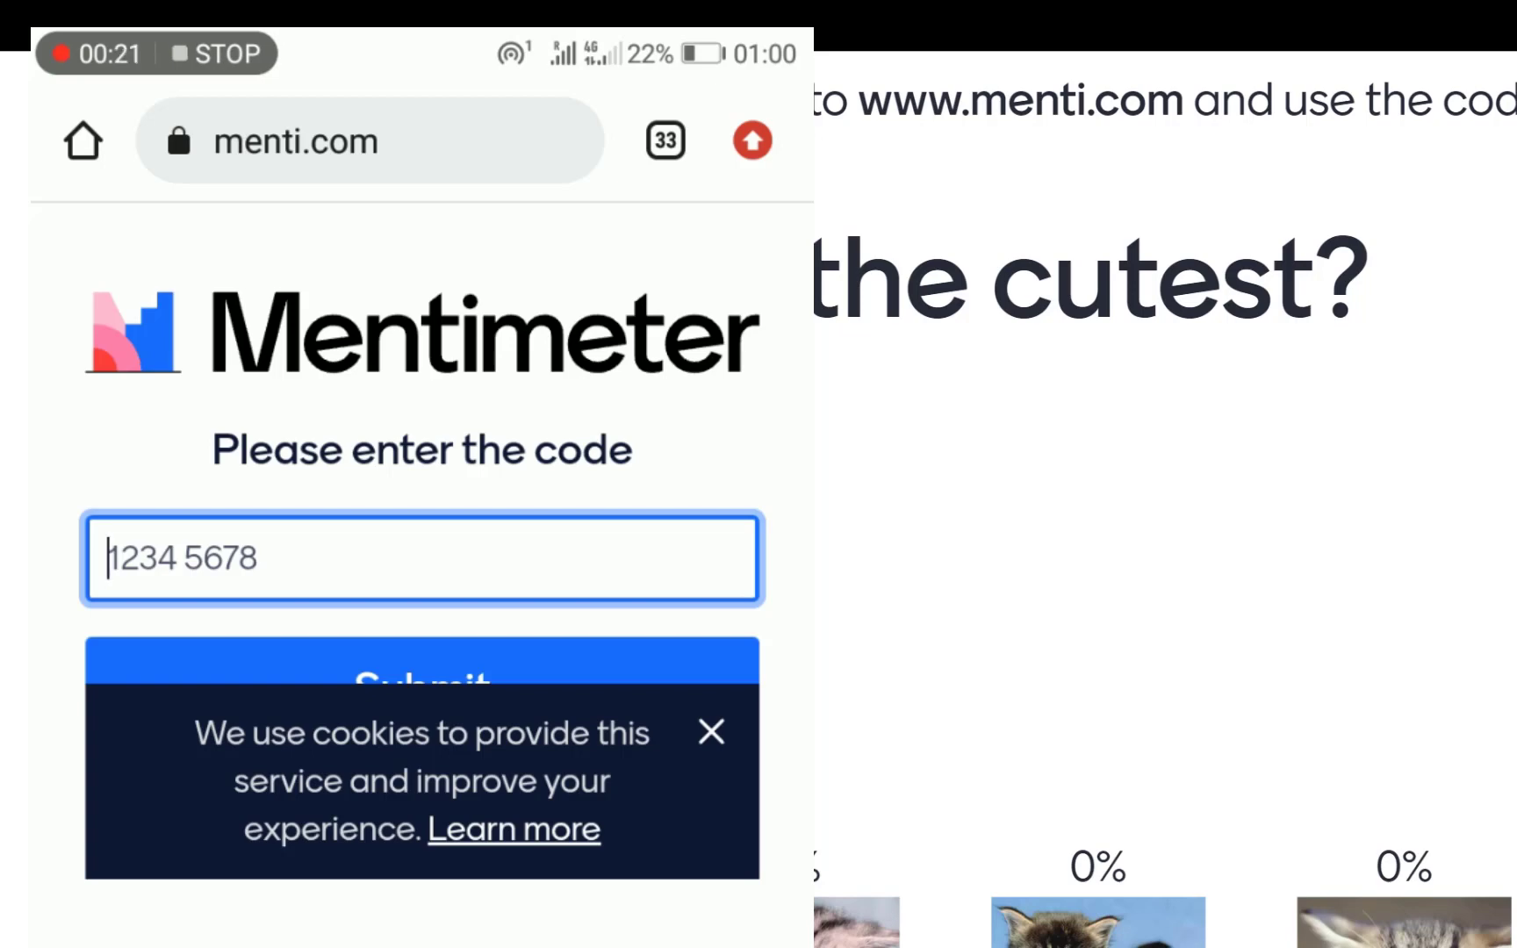
pyautogui.write('9794')
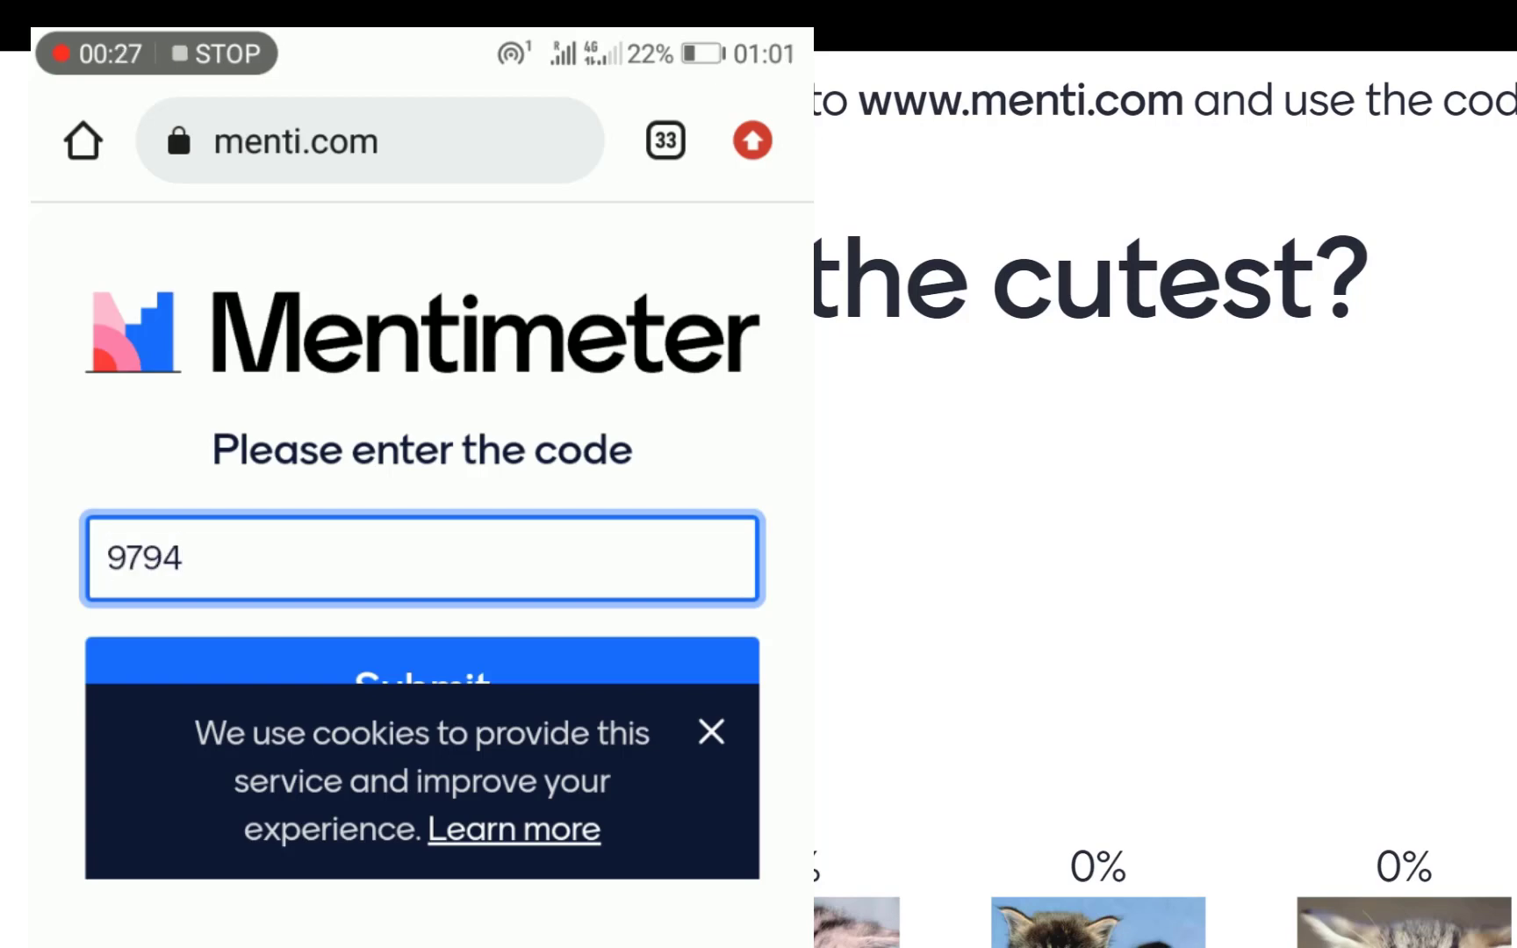
pyautogui.write('7465')
pyautogui.click(610, 687)
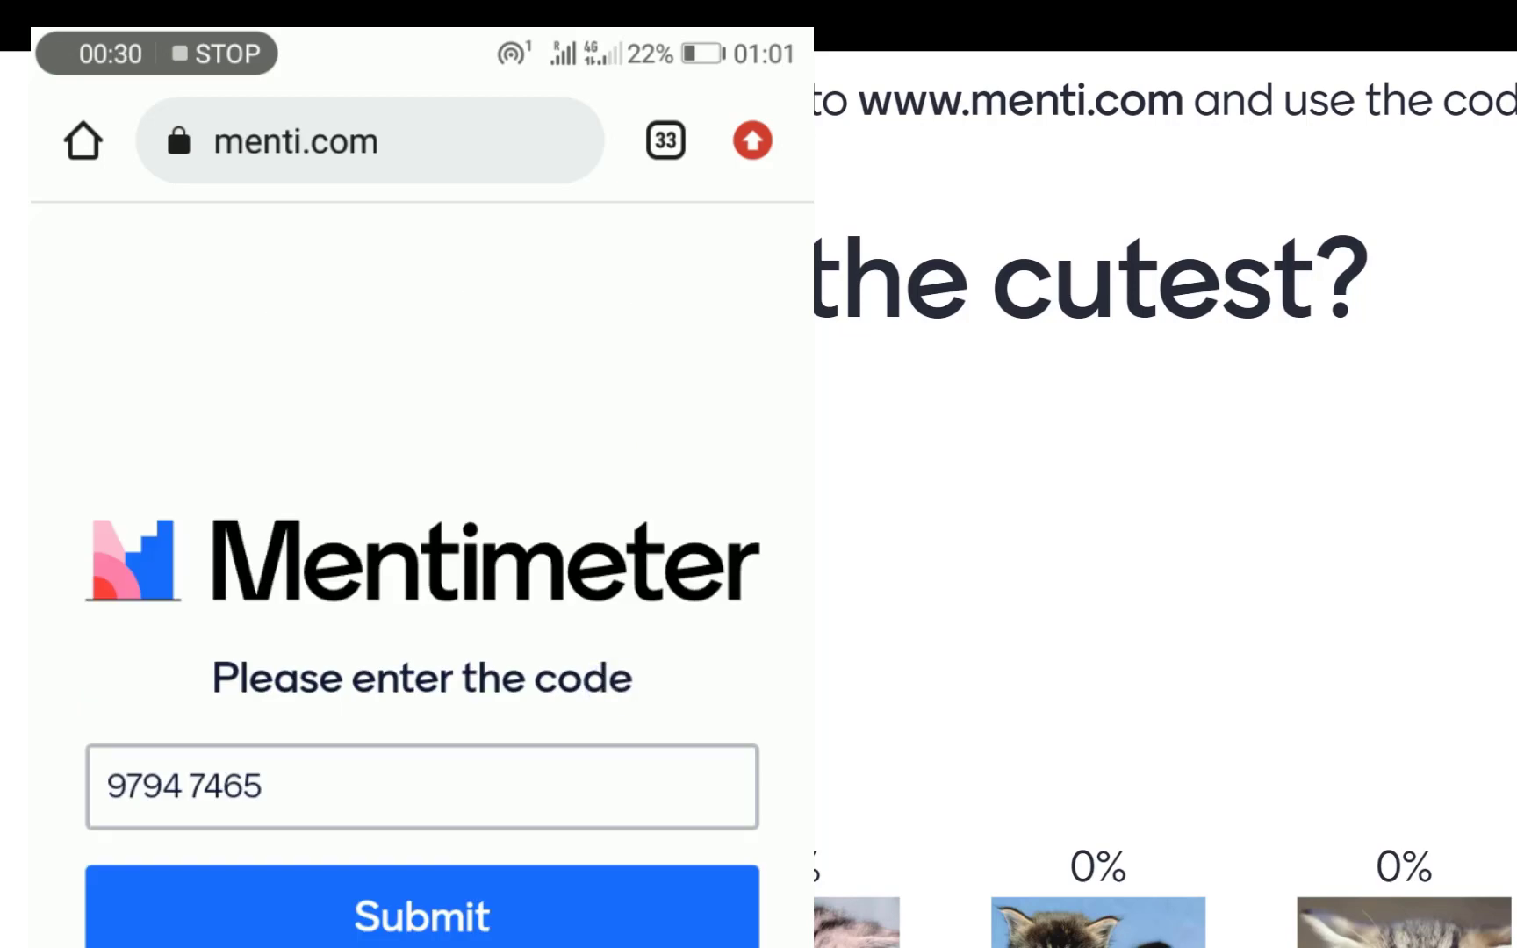
pyautogui.click(423, 909)
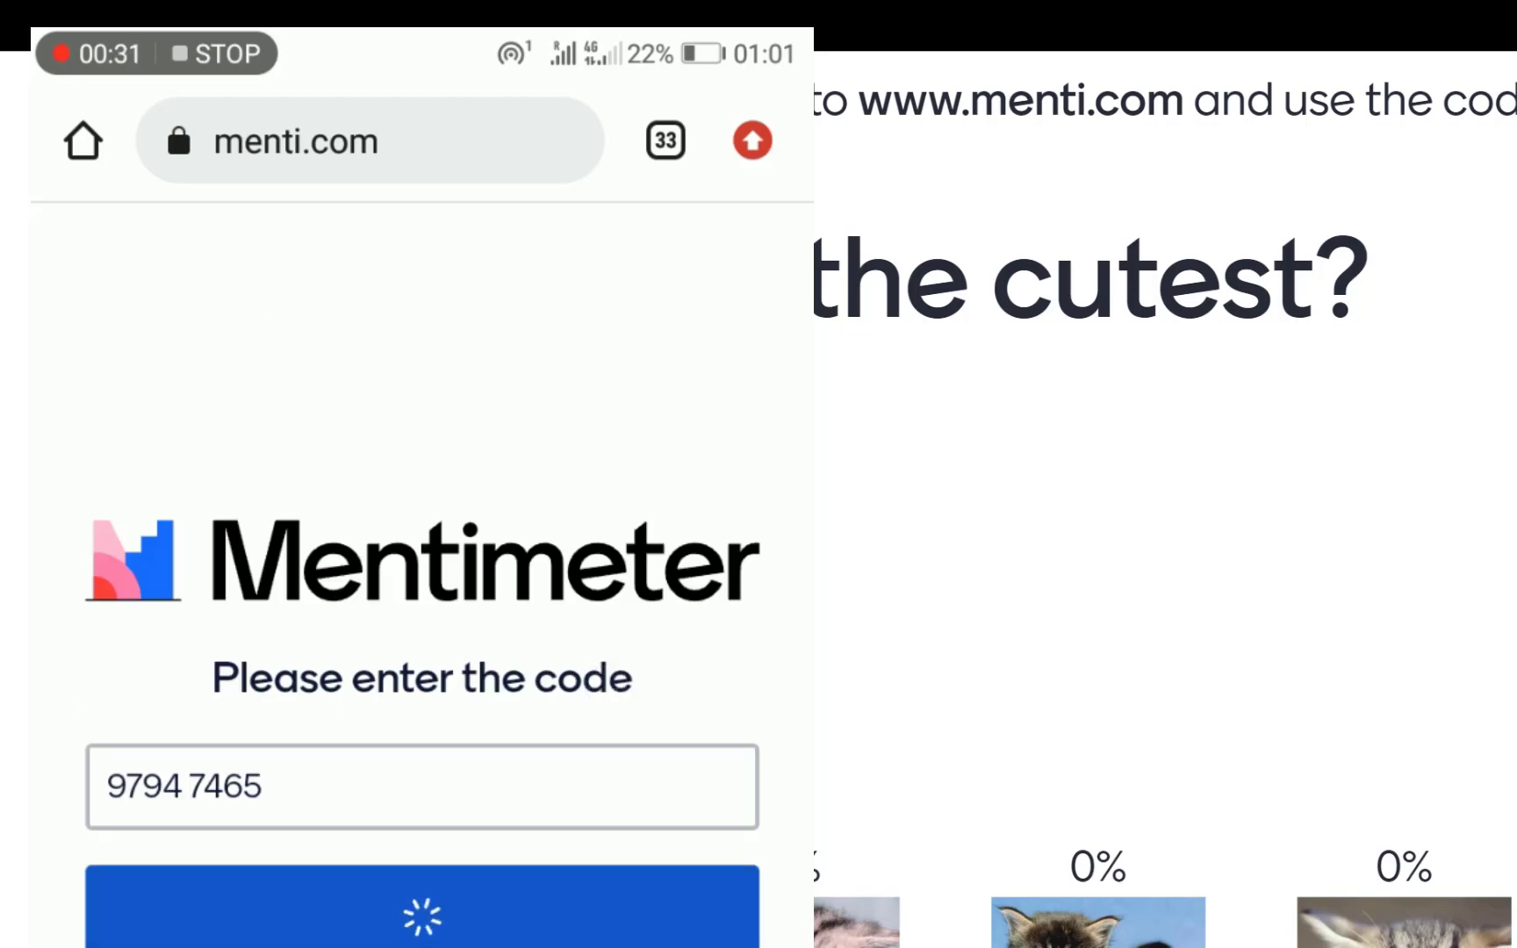
# - On the phone, vote for Cat 3 and submit the vote
pyautogui.click(372, 637)
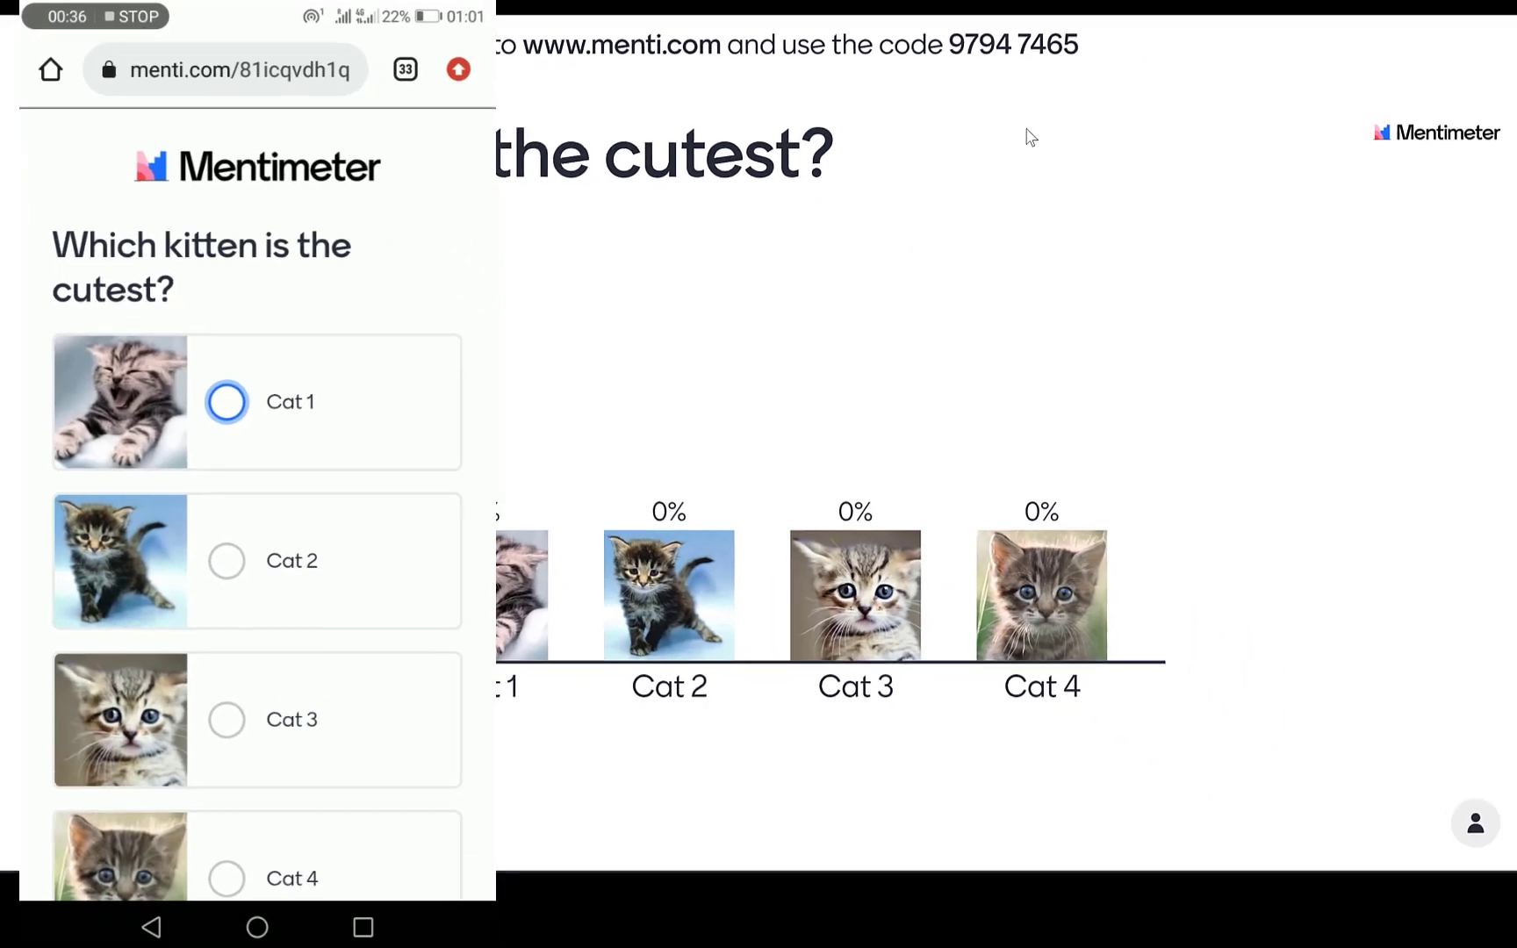
pyautogui.moveTo(377, 673); pyautogui.dragTo(424, 391)
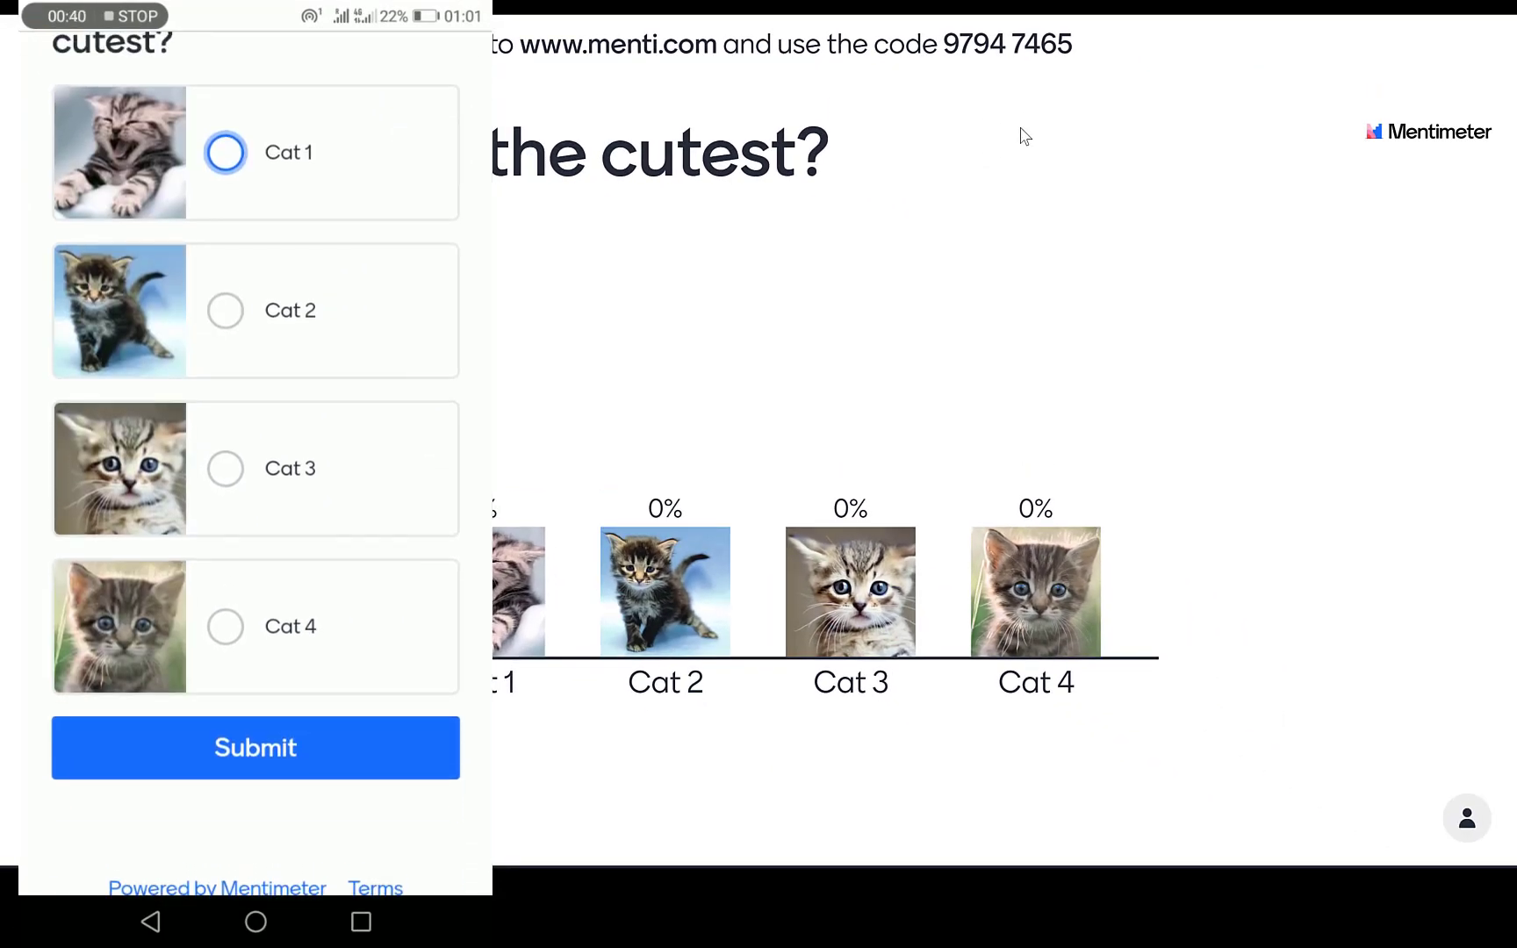
pyautogui.click(230, 468)
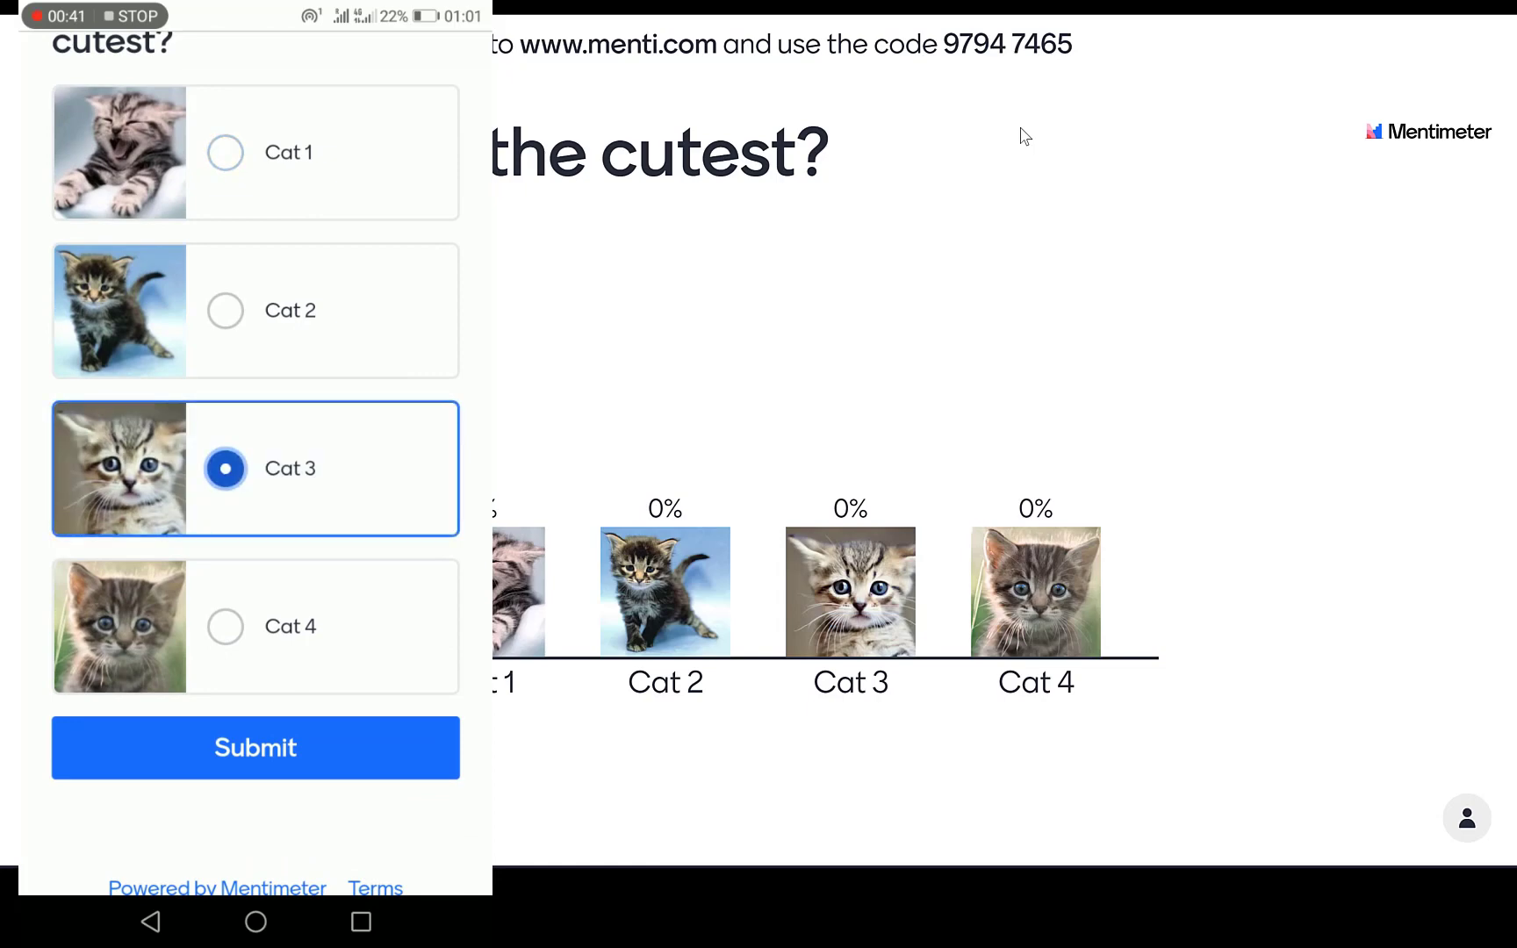
pyautogui.click(356, 737)
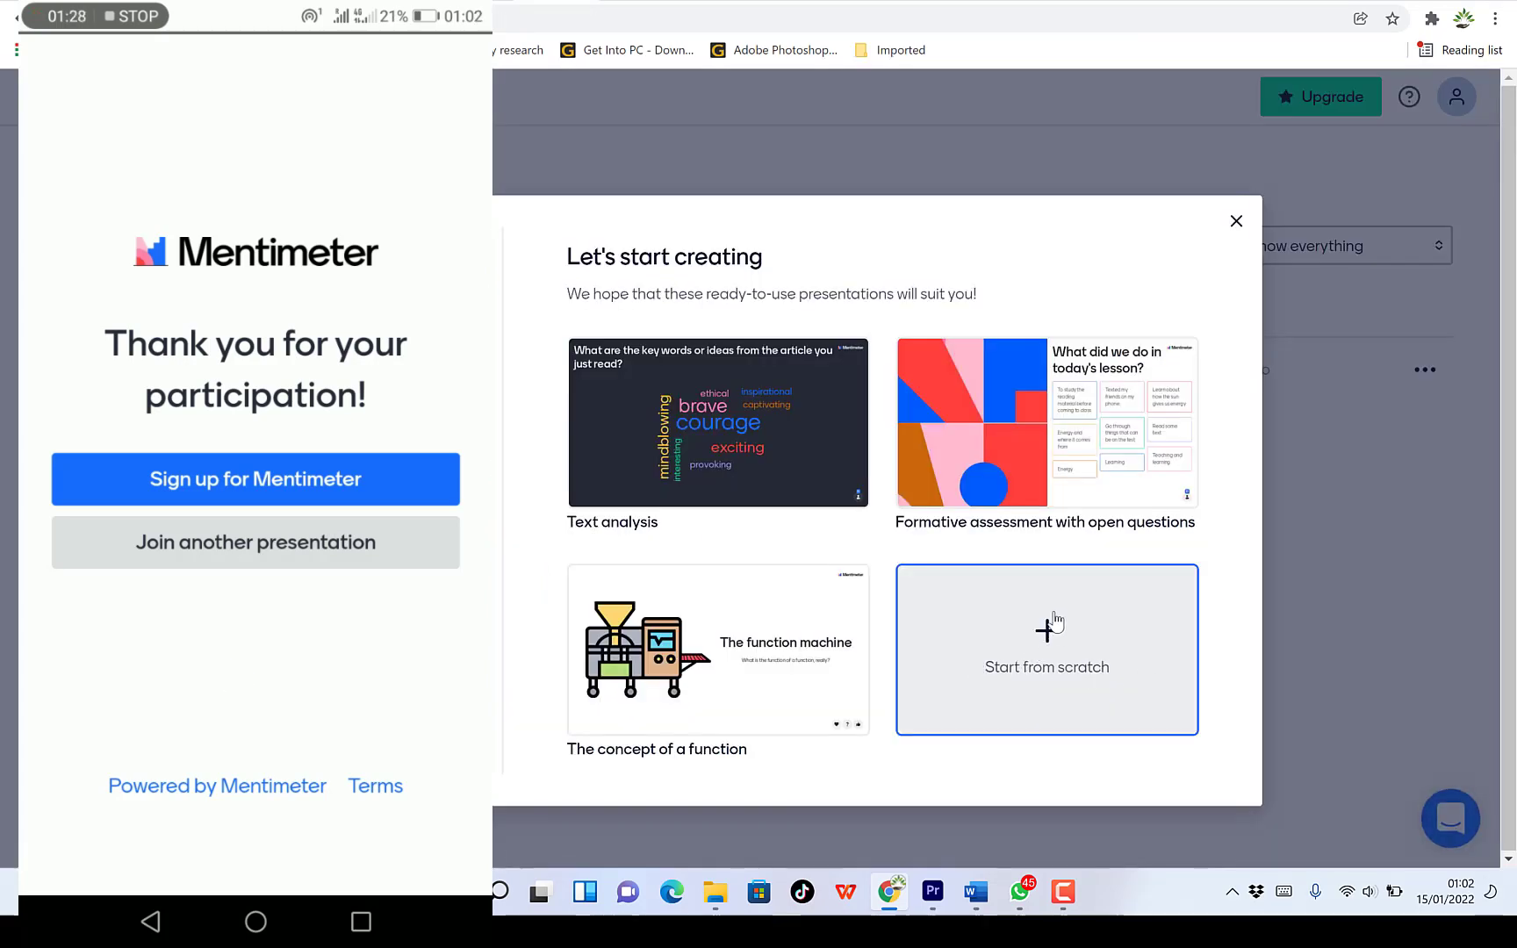
# - Start a blank presentation and choose Multiple Choice for its first slide
pyautogui.click(1032, 608)
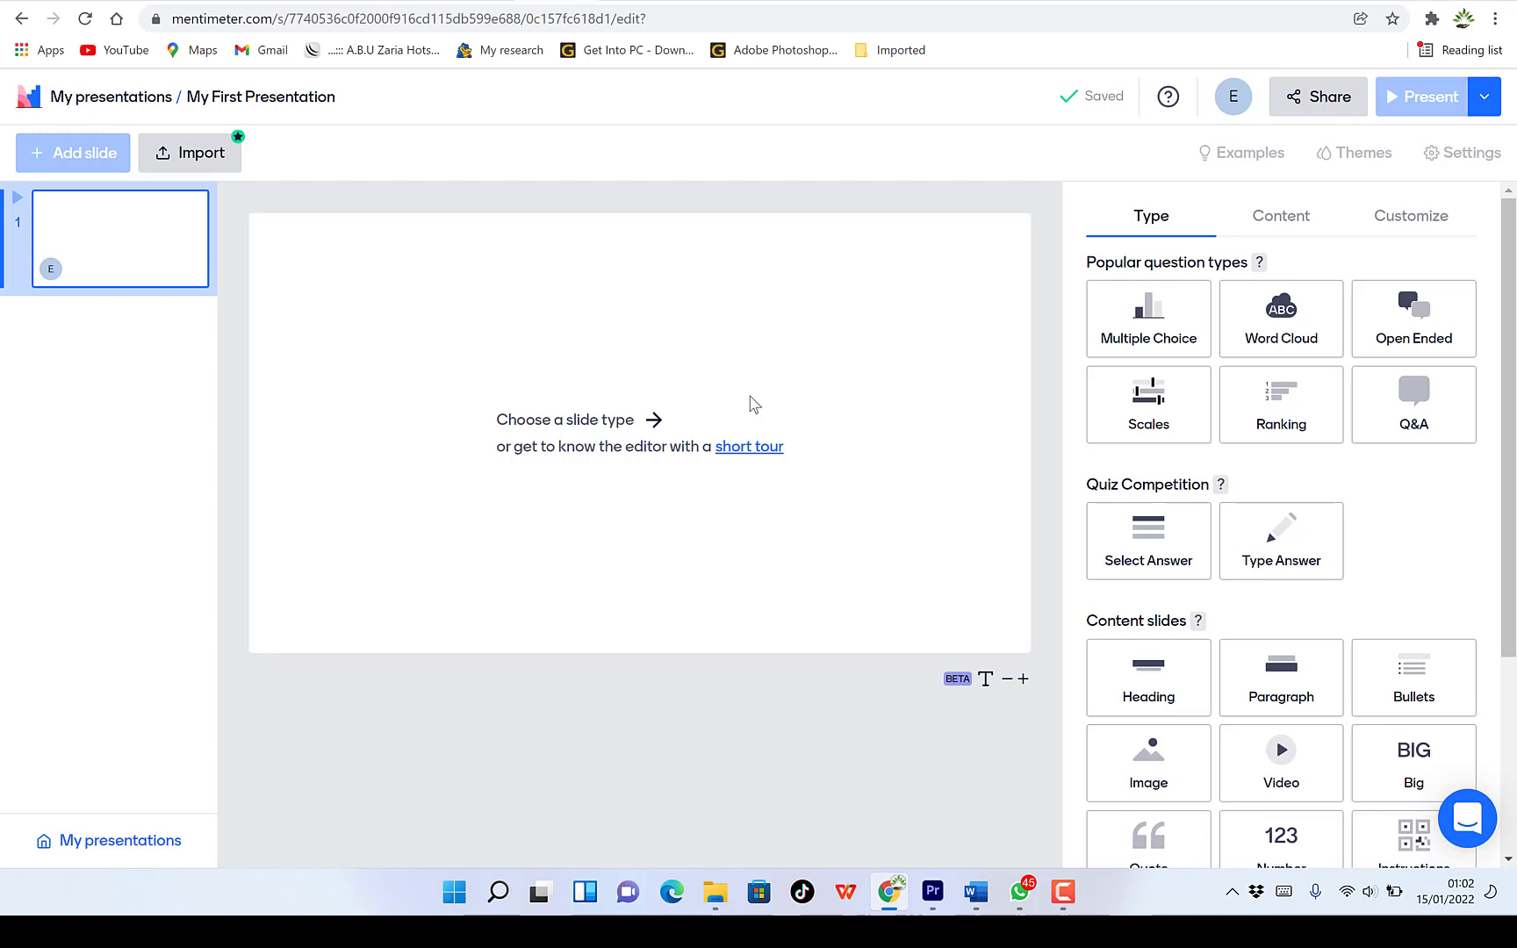
pyautogui.click(1158, 332)
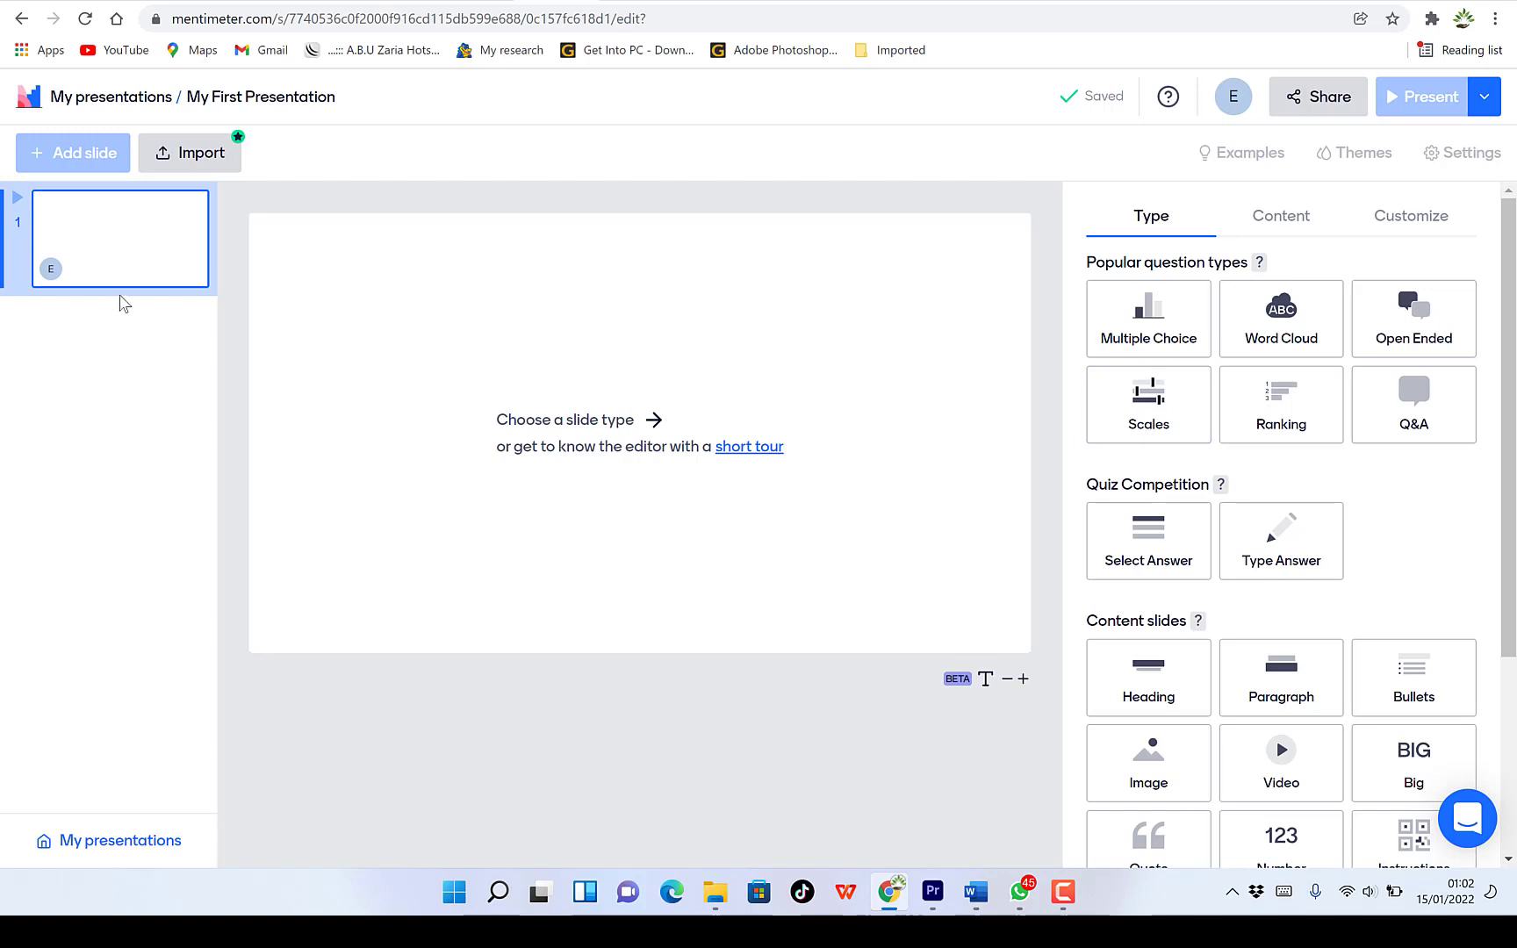
# - Create the multiple-choice slide with the question 'The sum of 3 and 5 is'
pyautogui.click(1146, 325)
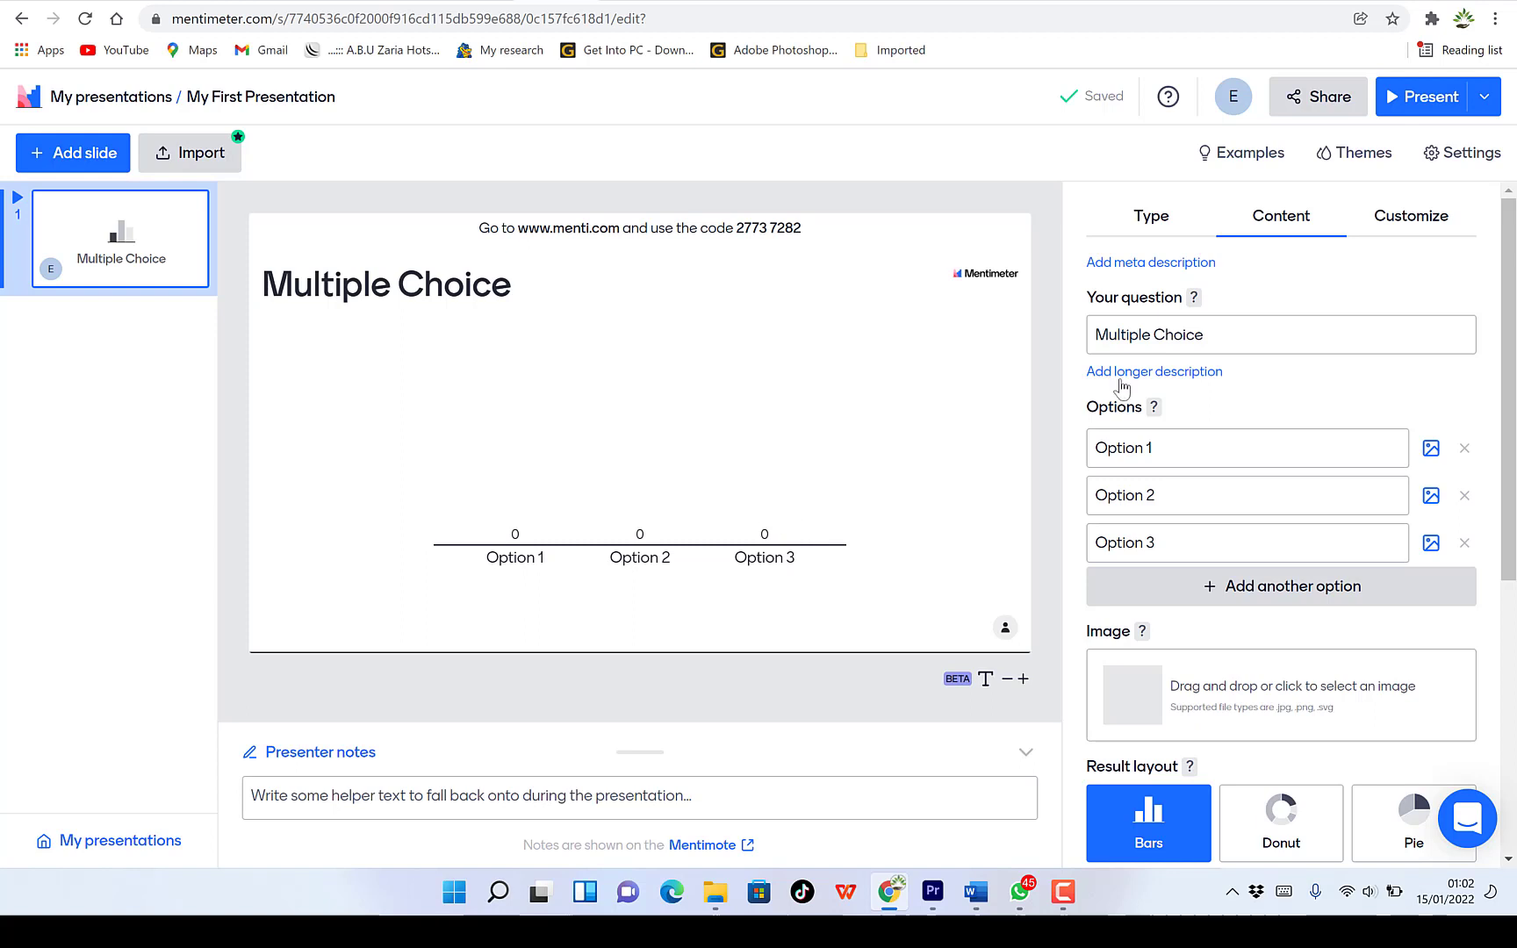
pyautogui.click(1184, 341)
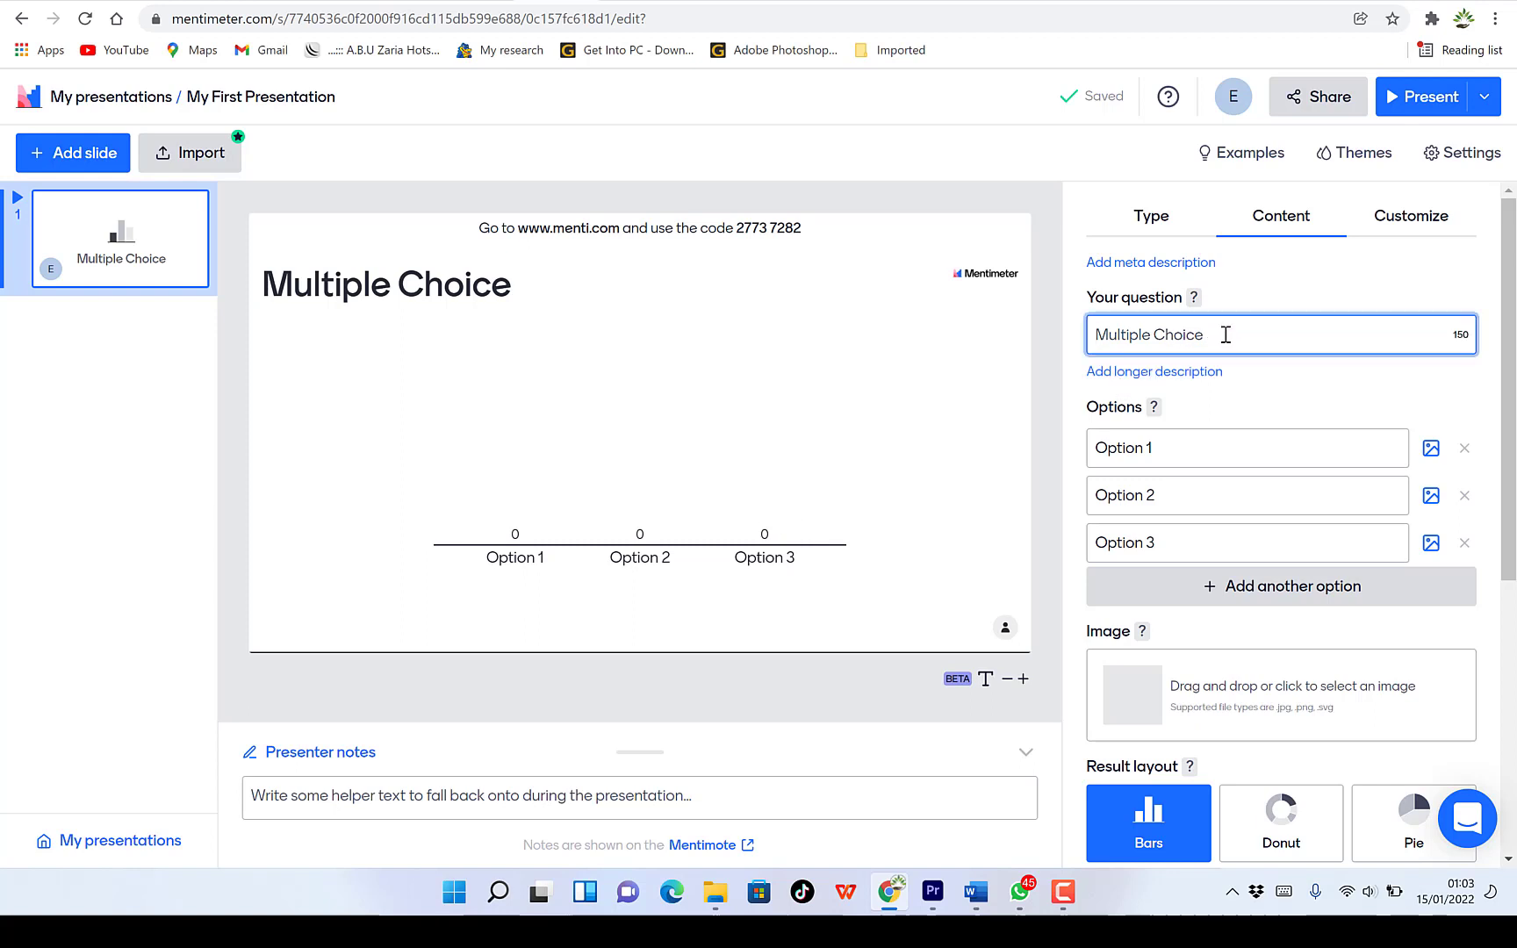
pyautogui.write('The sum of 3 and')
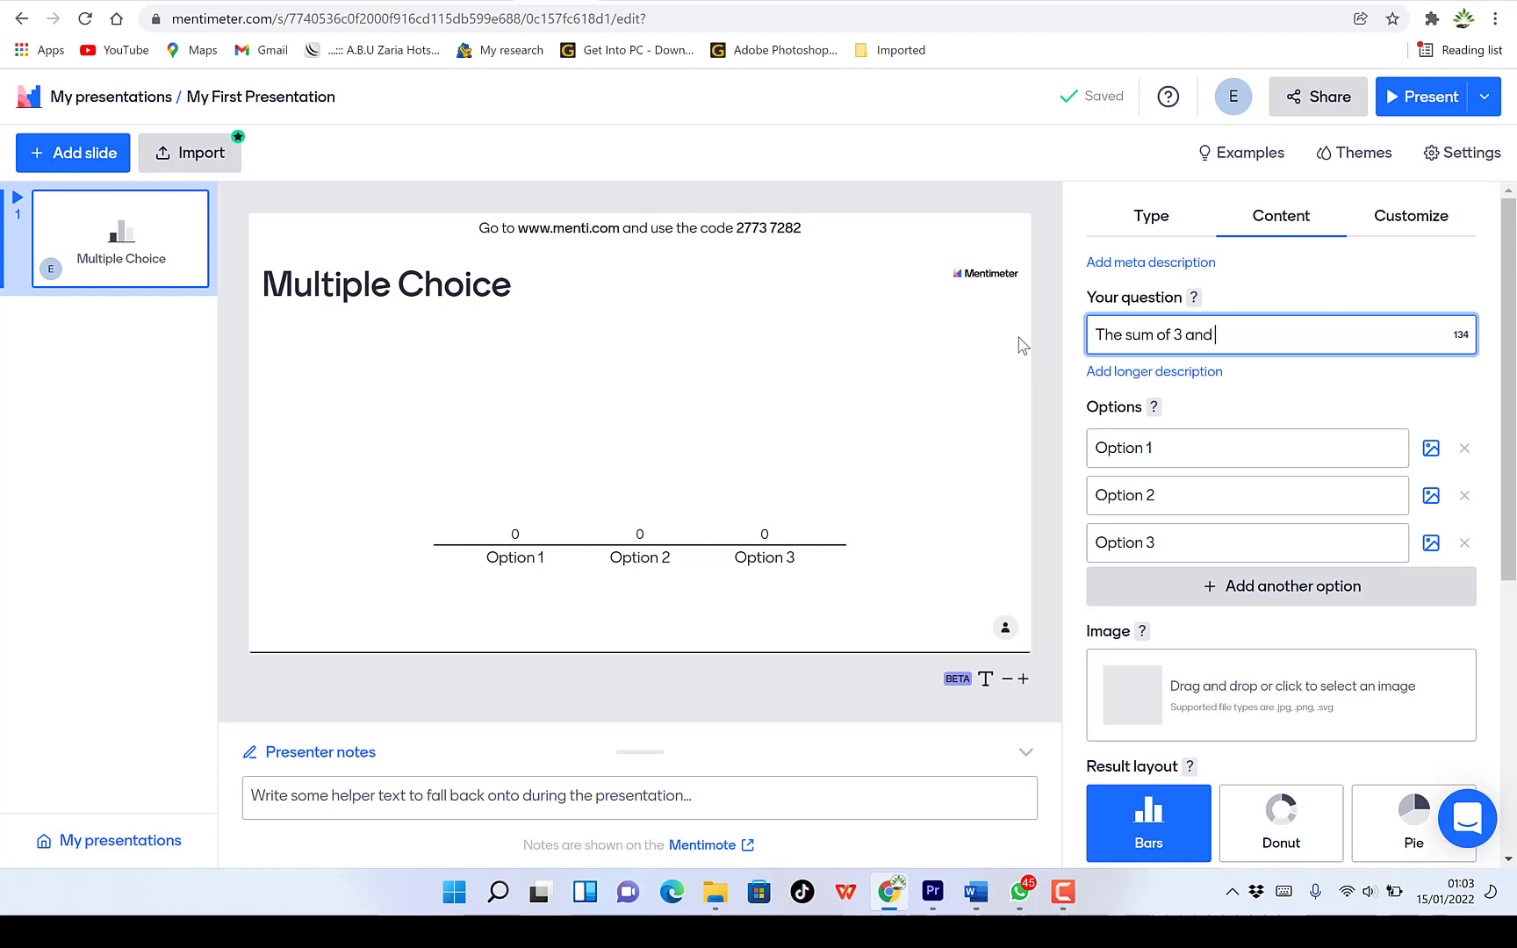
pyautogui.write(' 5 is 10')
pyautogui.press('BackSpace')
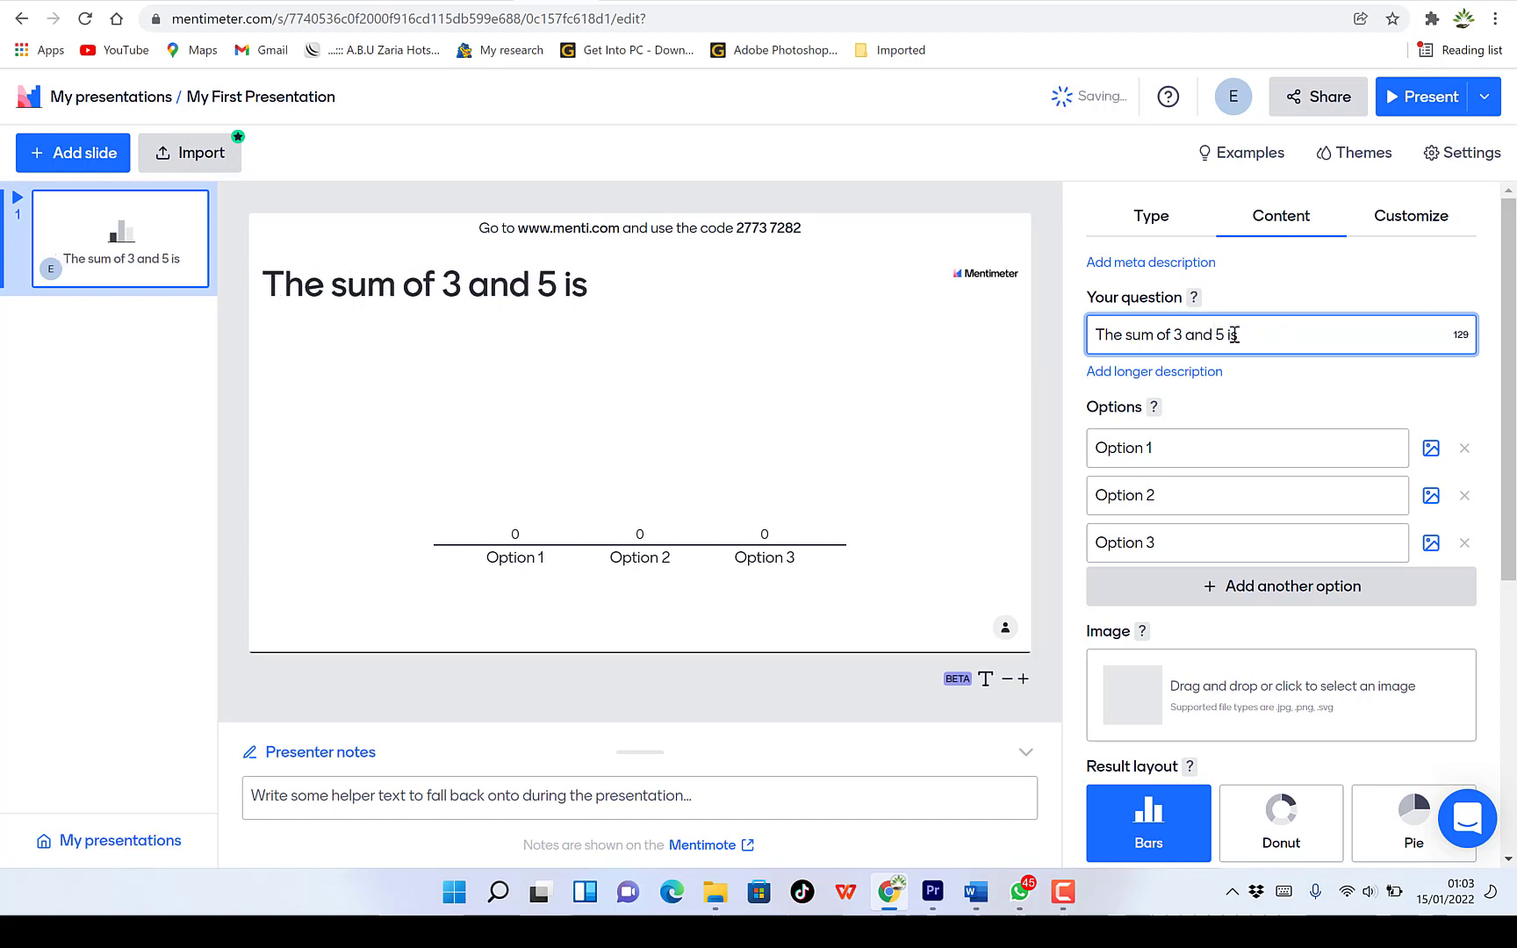
# - Enter the answer options 3, 8, 10 and a fourth option 15
pyautogui.click(1192, 441)
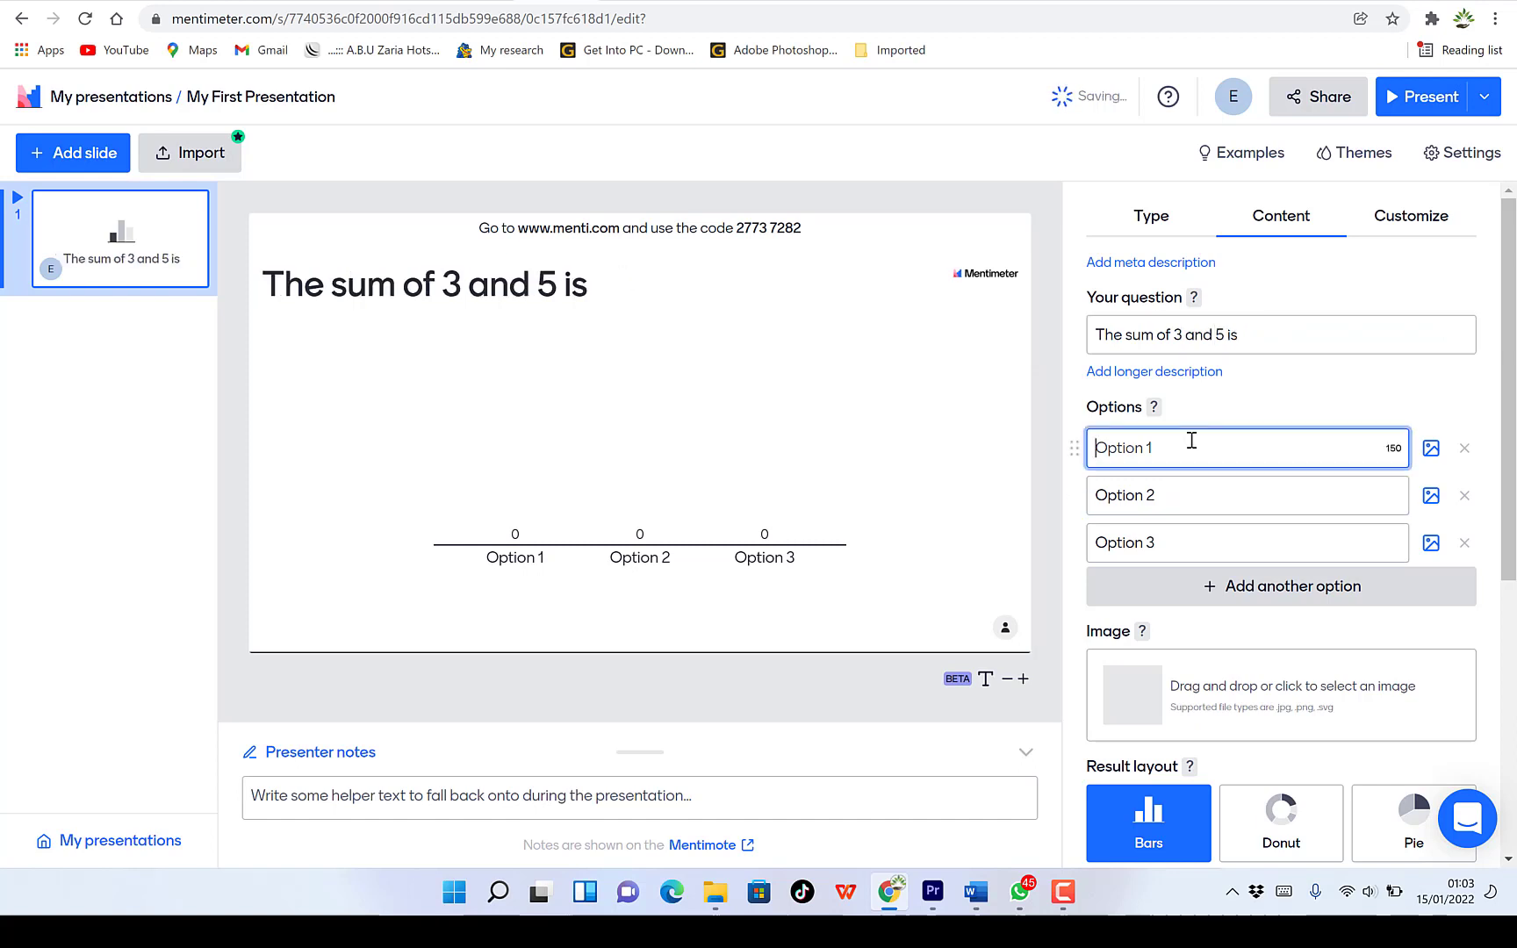
pyautogui.write('3')
pyautogui.click(1155, 498)
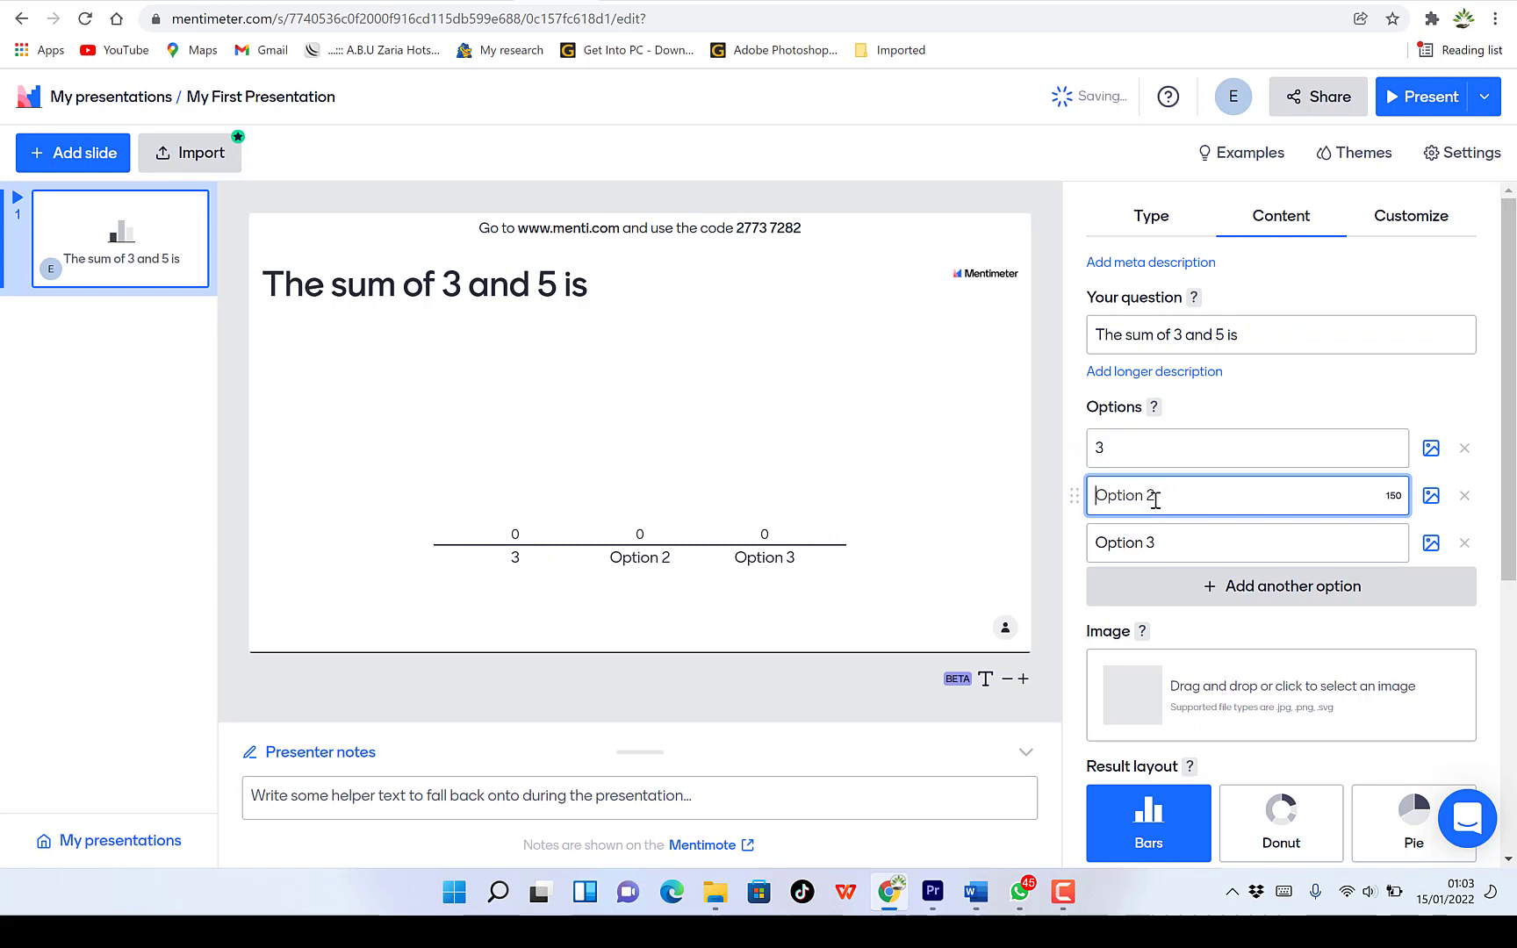
pyautogui.write('8')
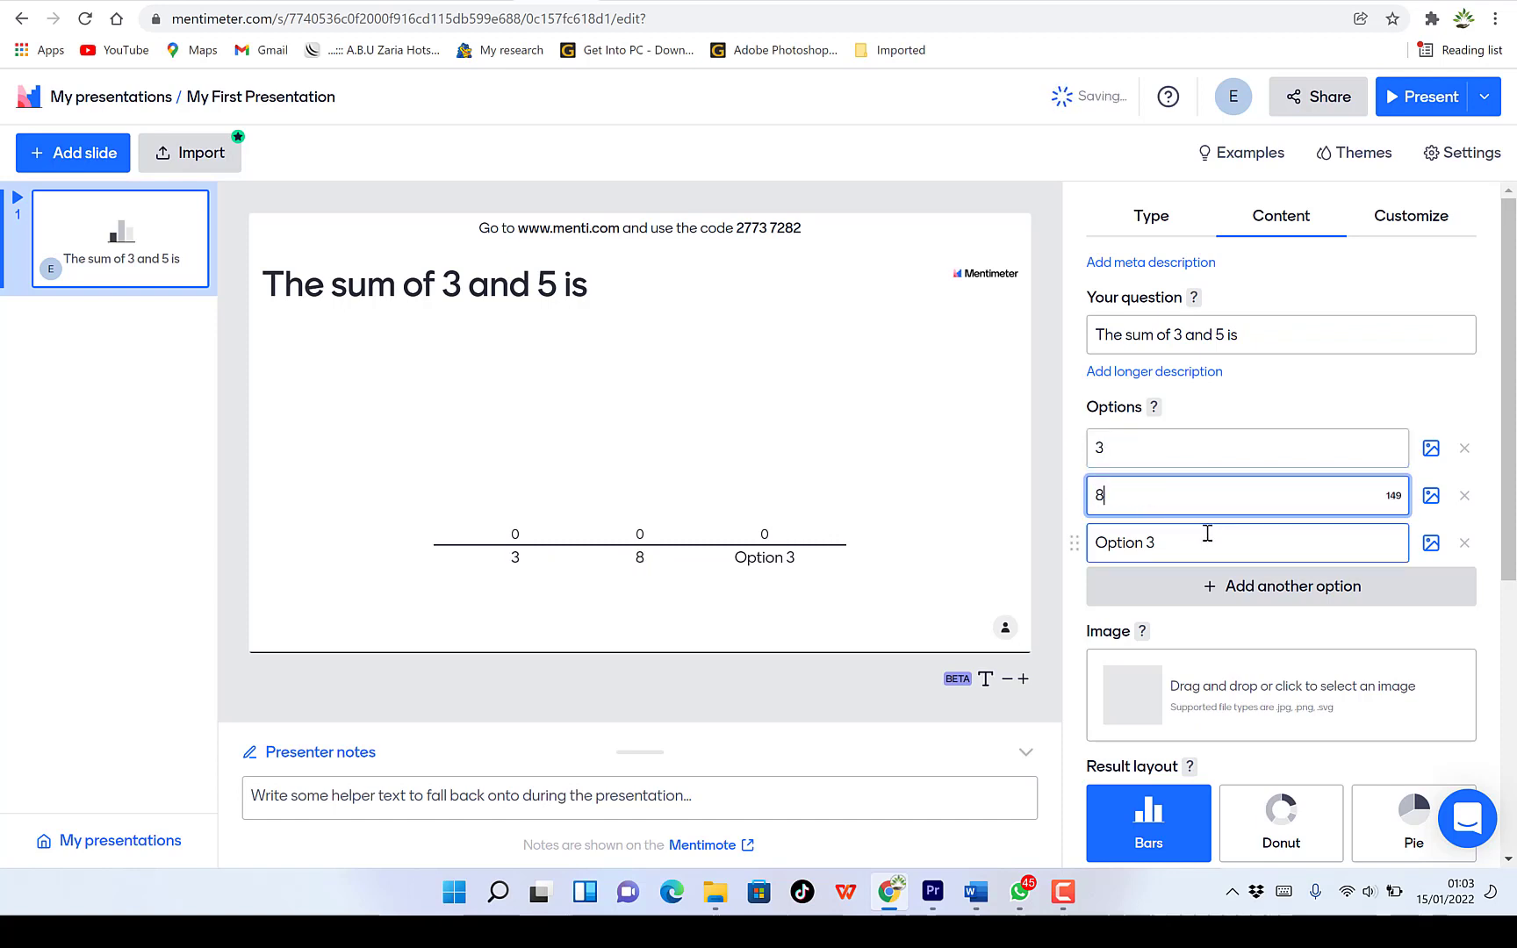
pyautogui.click(1208, 543)
pyautogui.write('10')
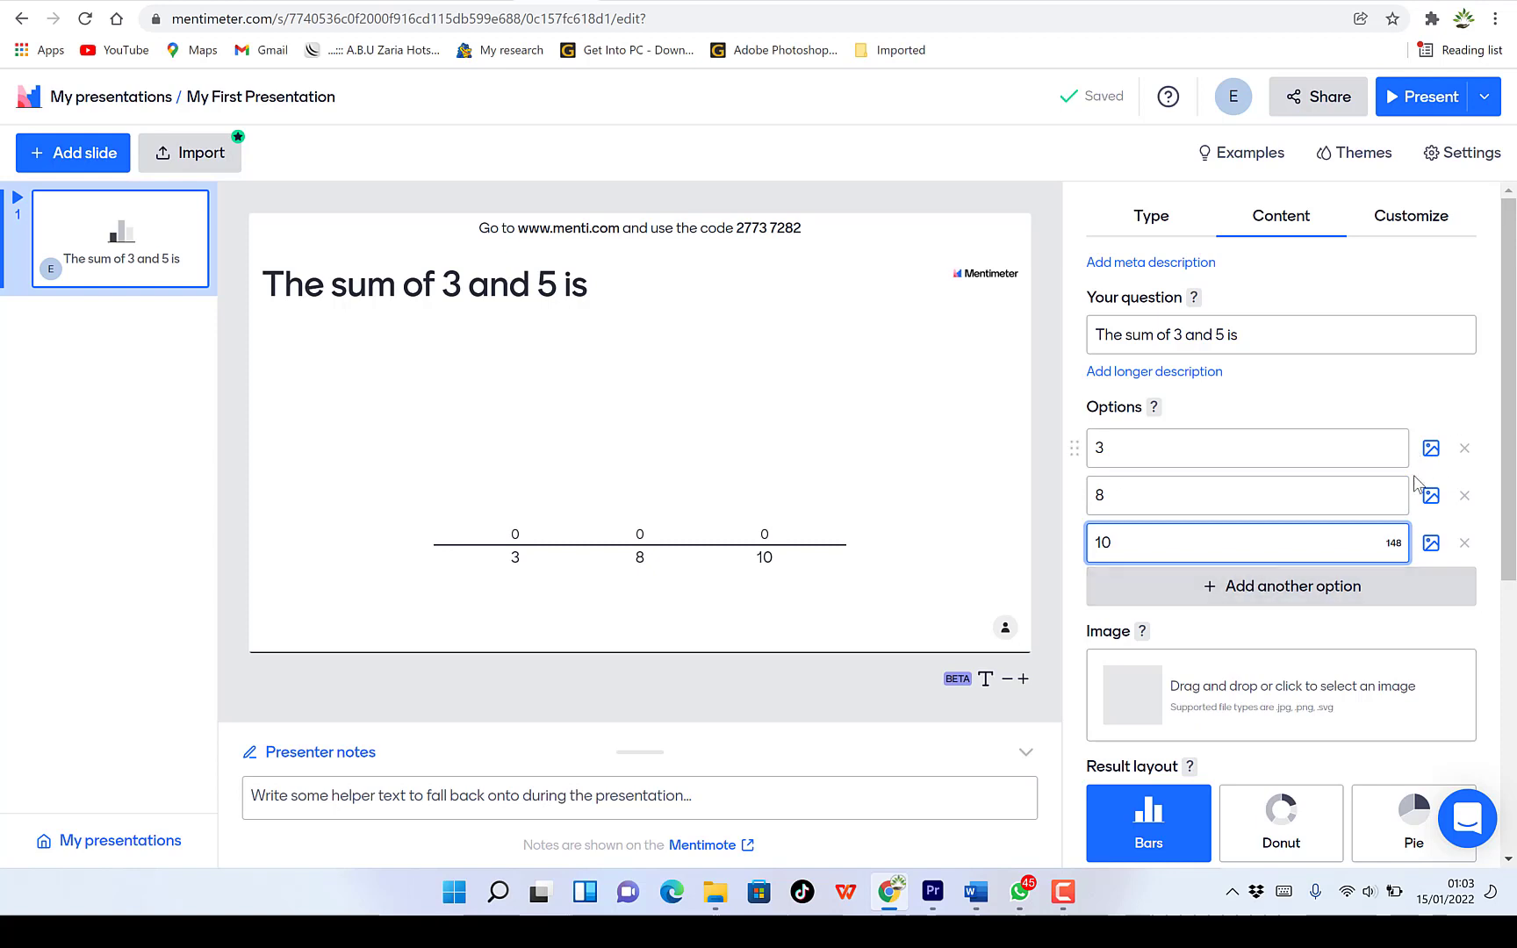
pyautogui.click(1268, 588)
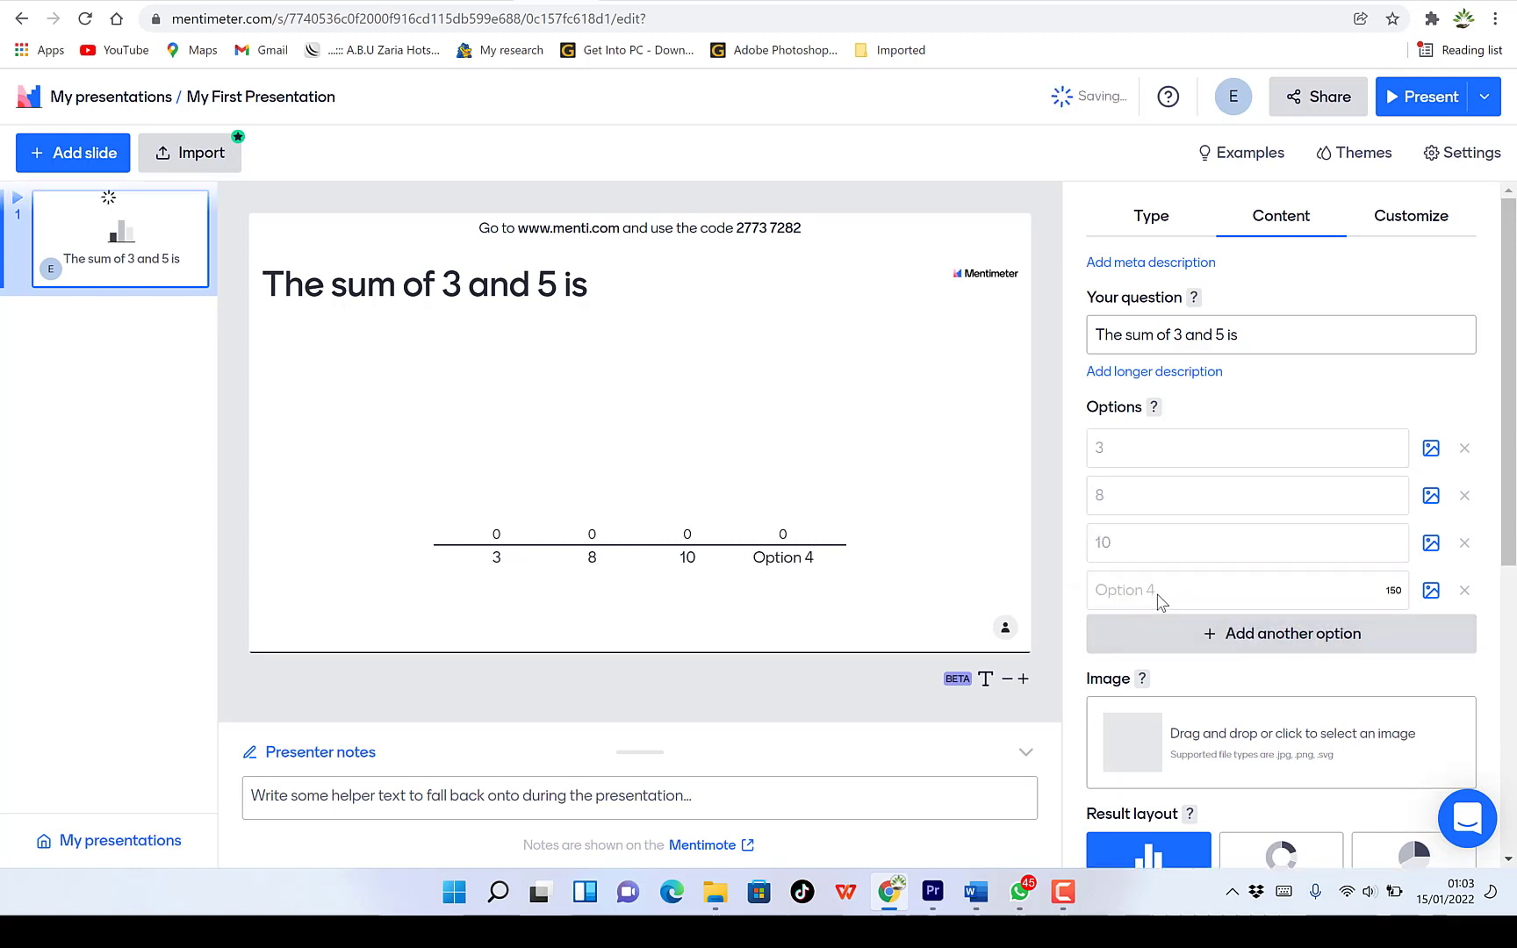
pyautogui.write('15')
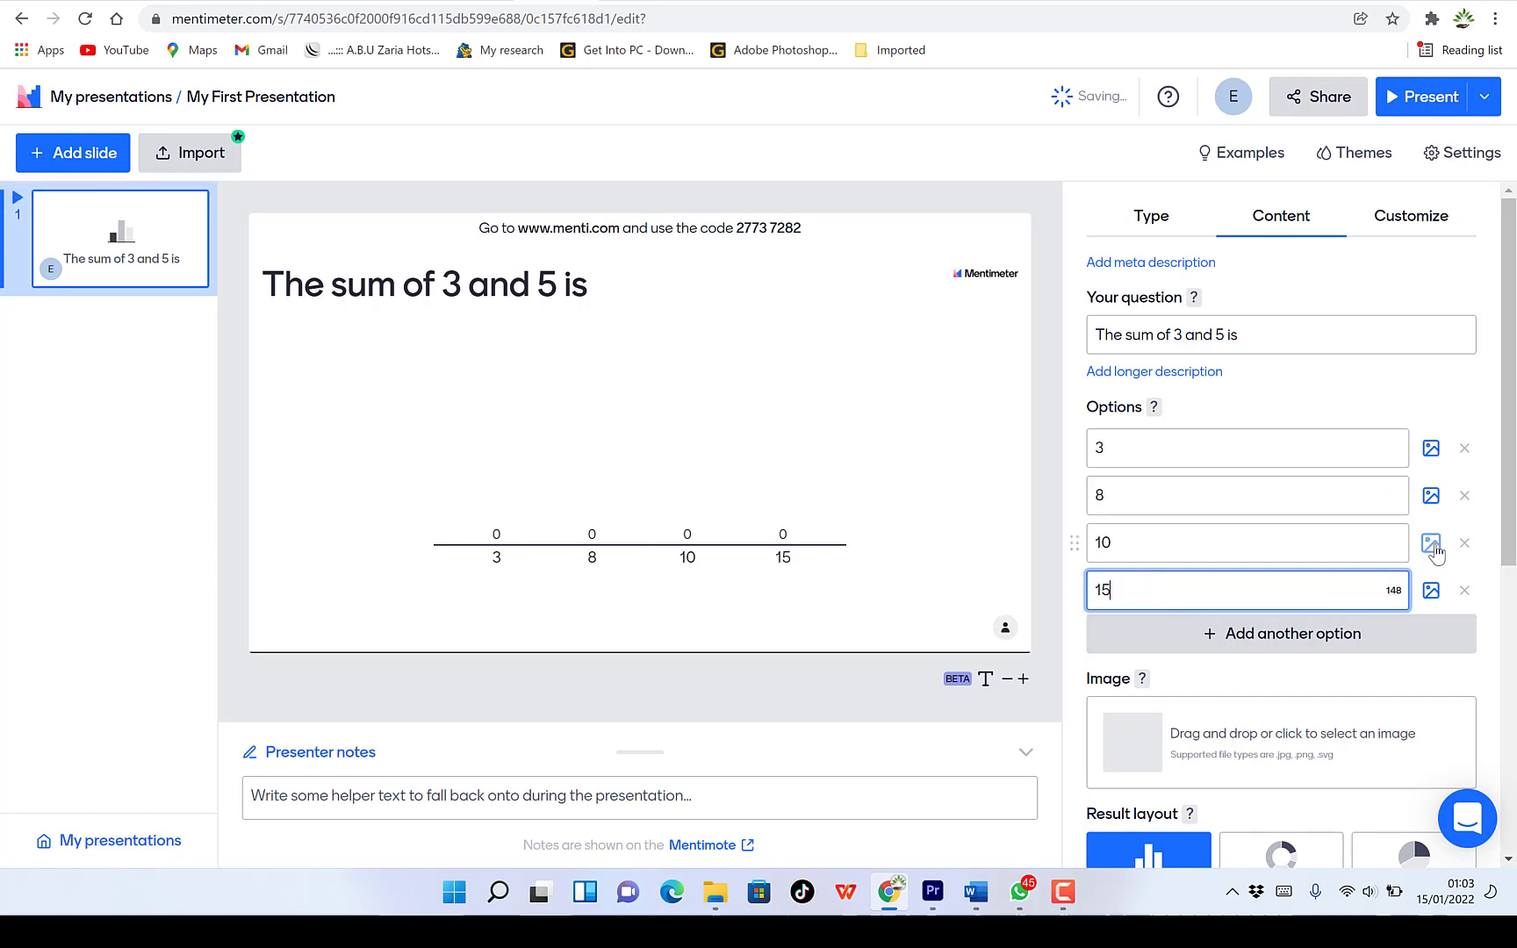
pyautogui.click(1430, 448)
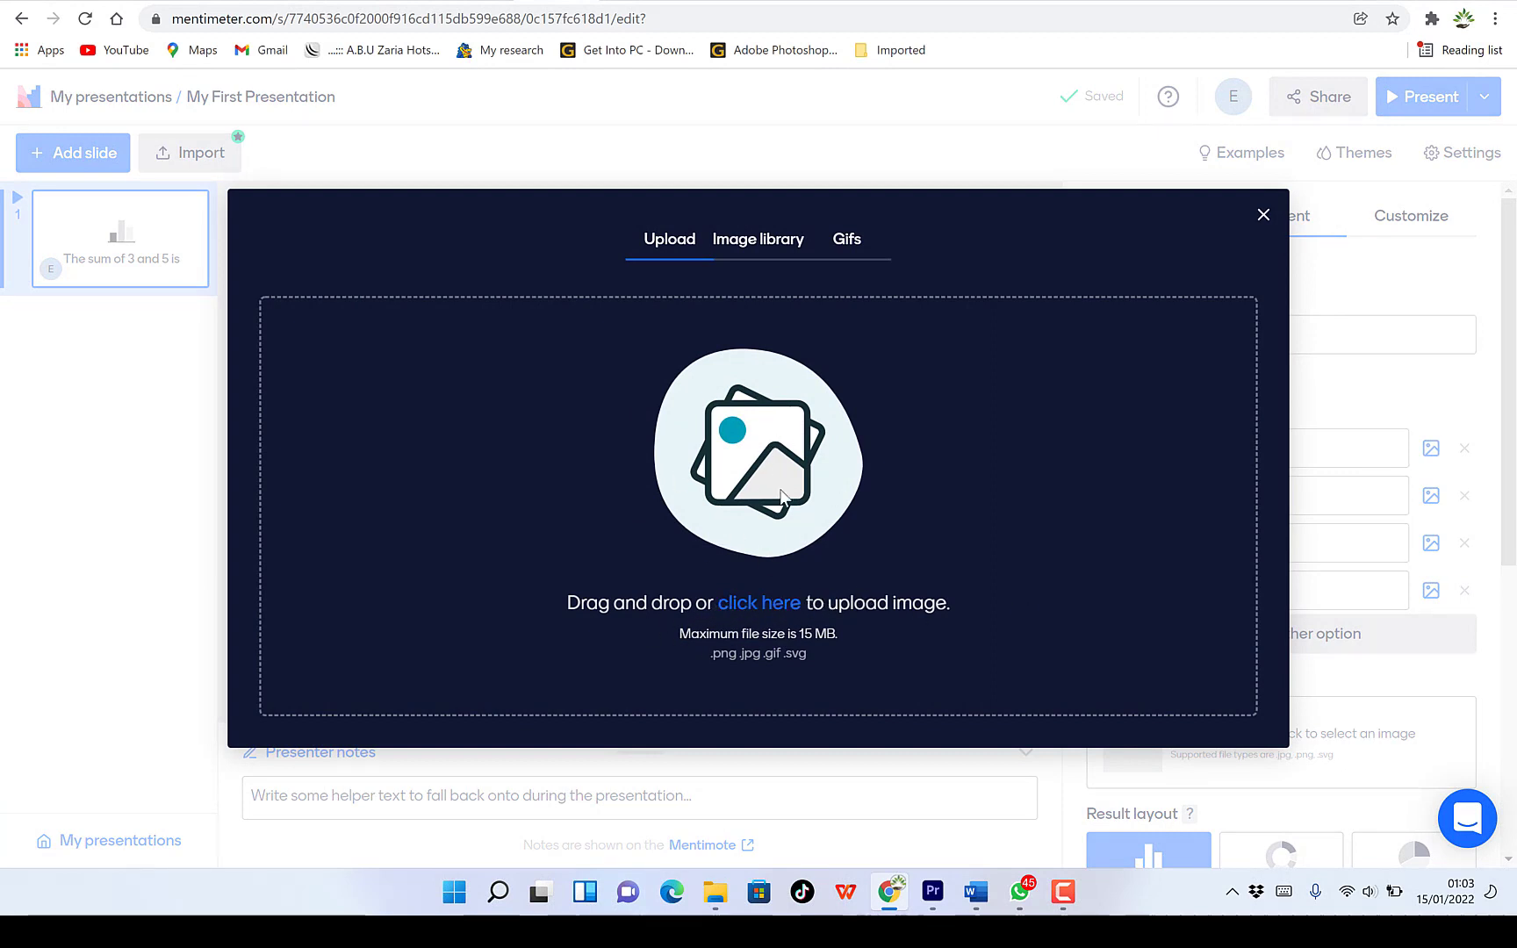
# - Search the image library for 'mathematics' and pick the whiteboard formula photo for answer 3
pyautogui.click(768, 261)
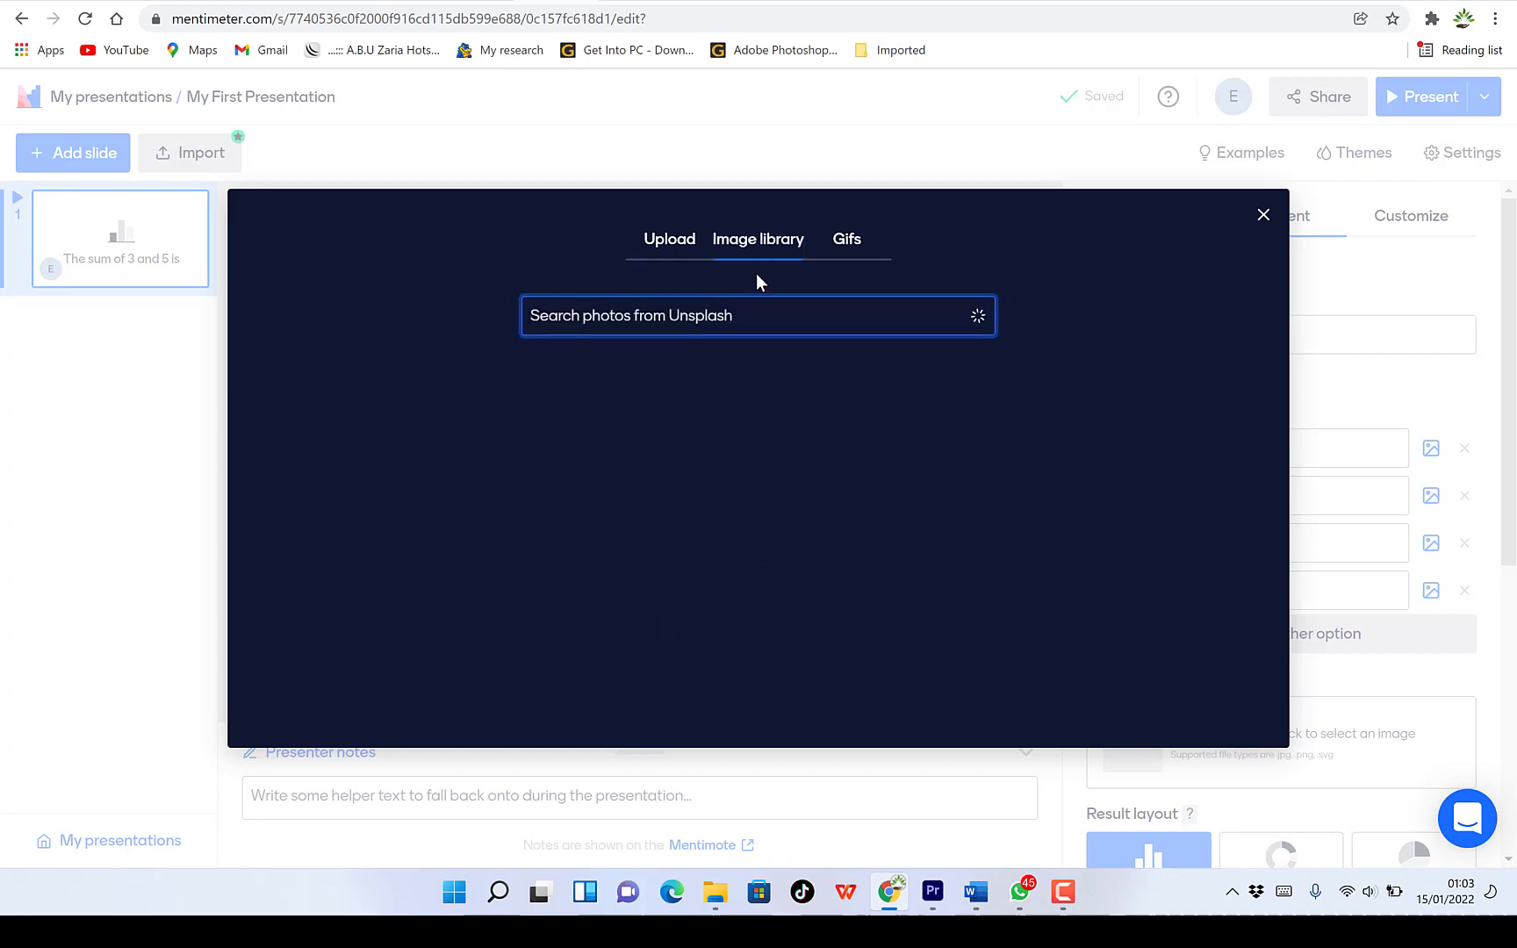
pyautogui.write('ma')
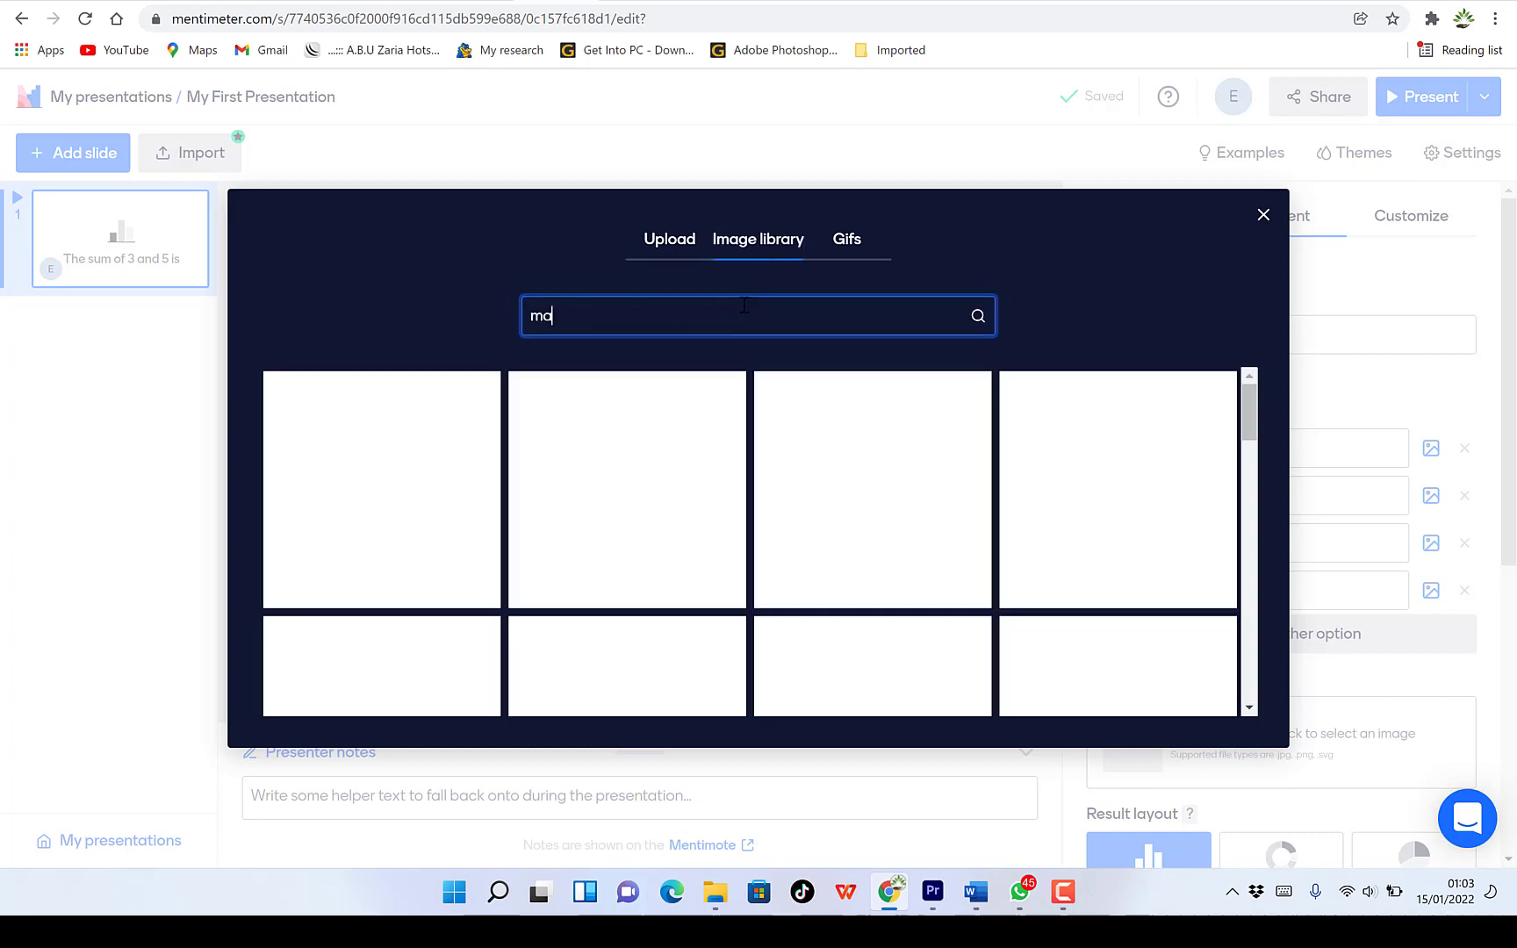
pyautogui.write('thematics')
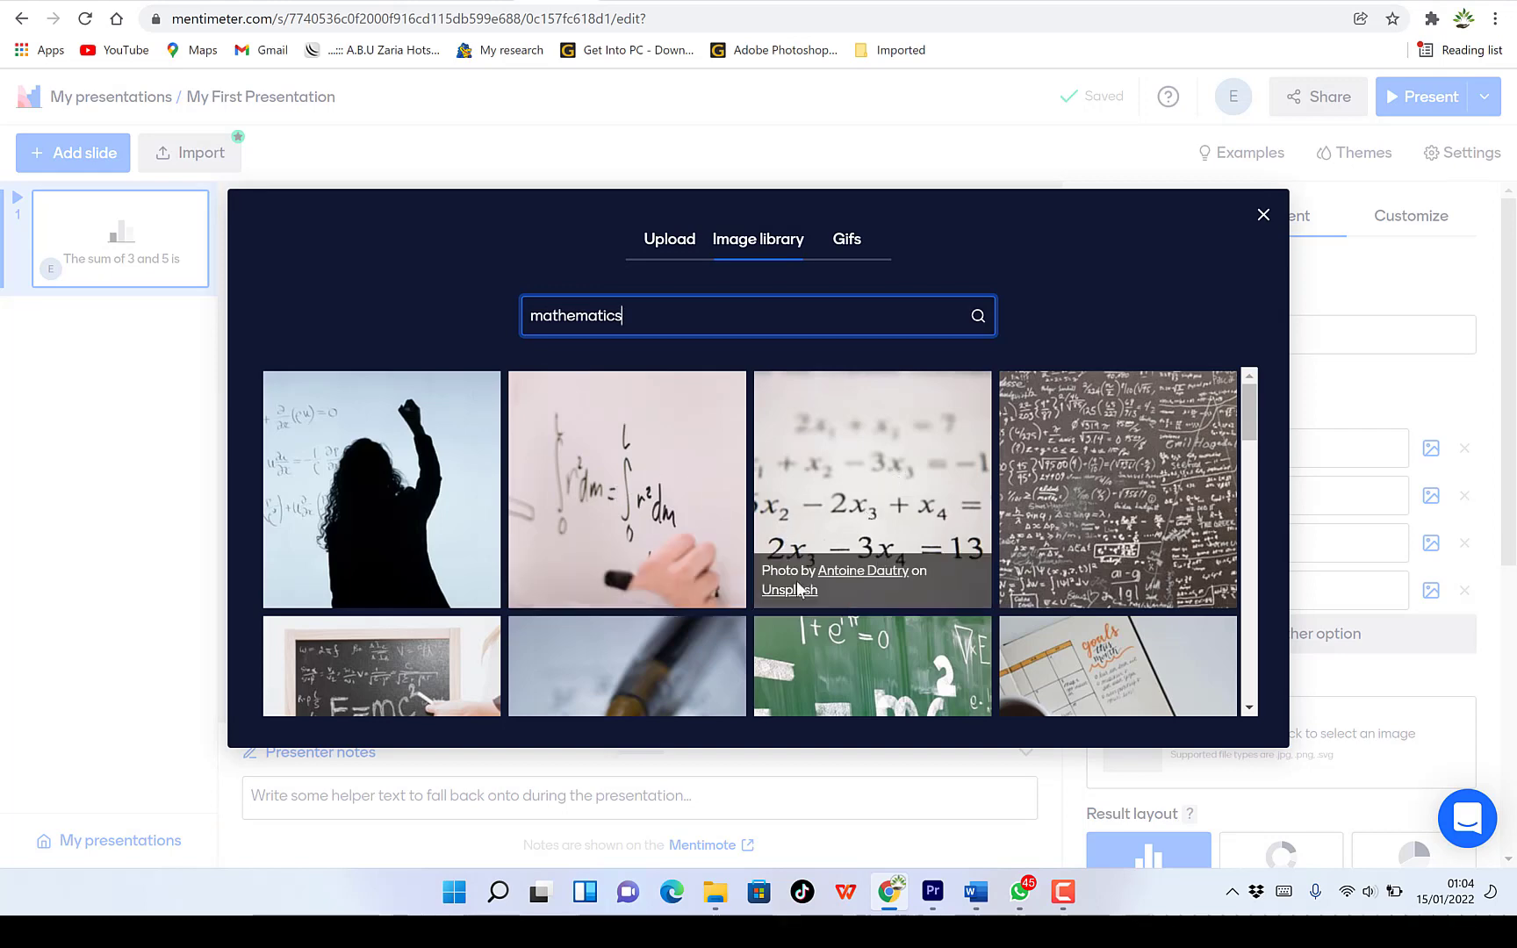
pyautogui.click(848, 247)
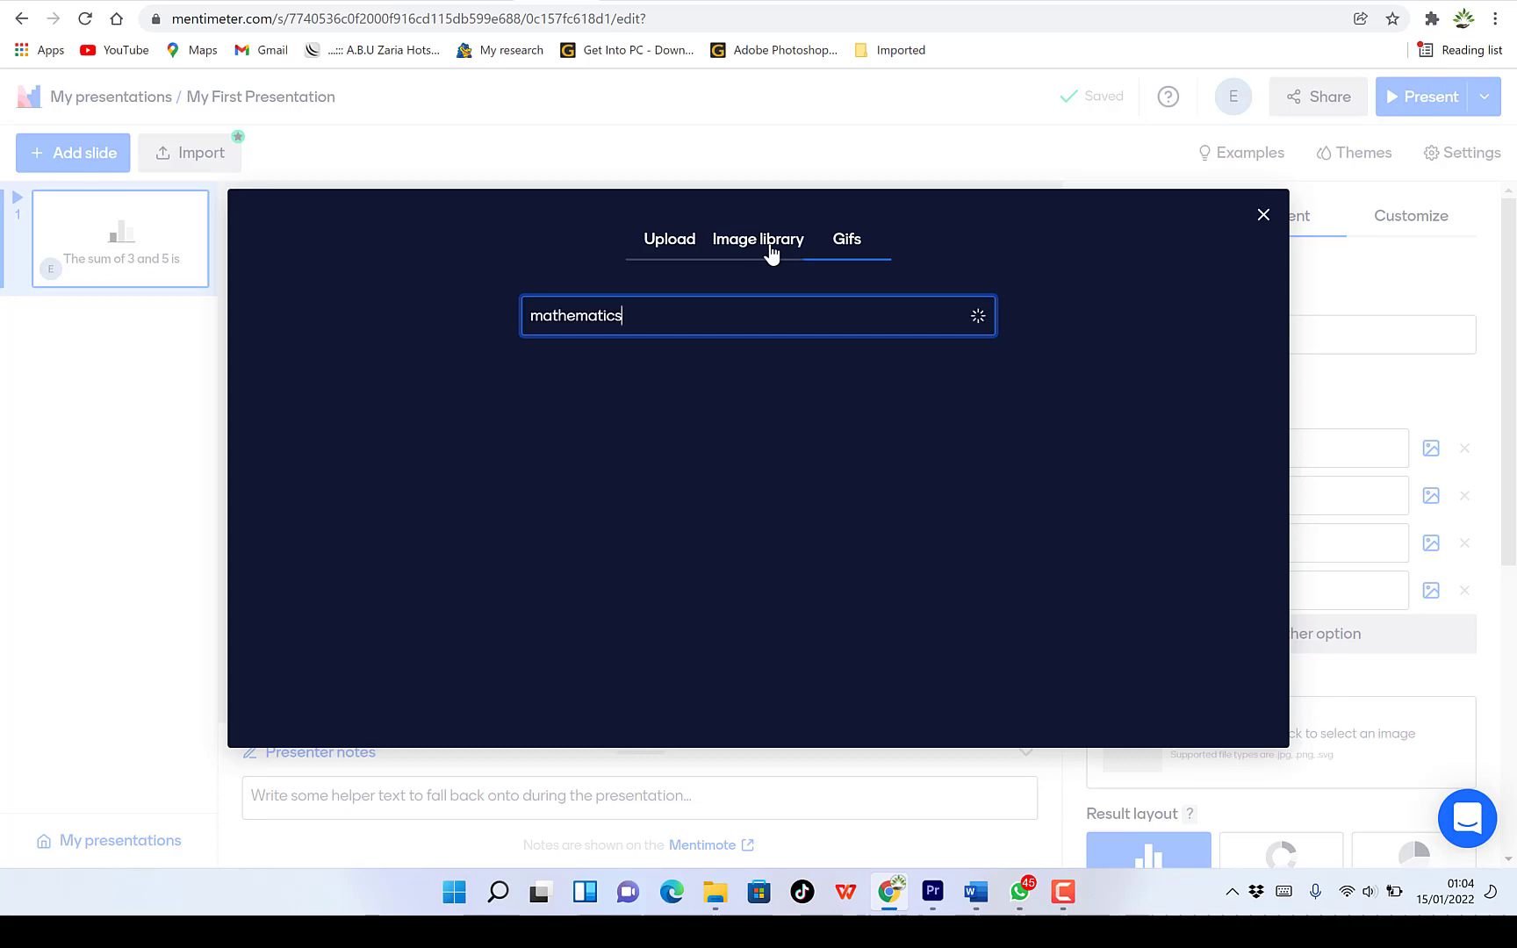
pyautogui.click(771, 253)
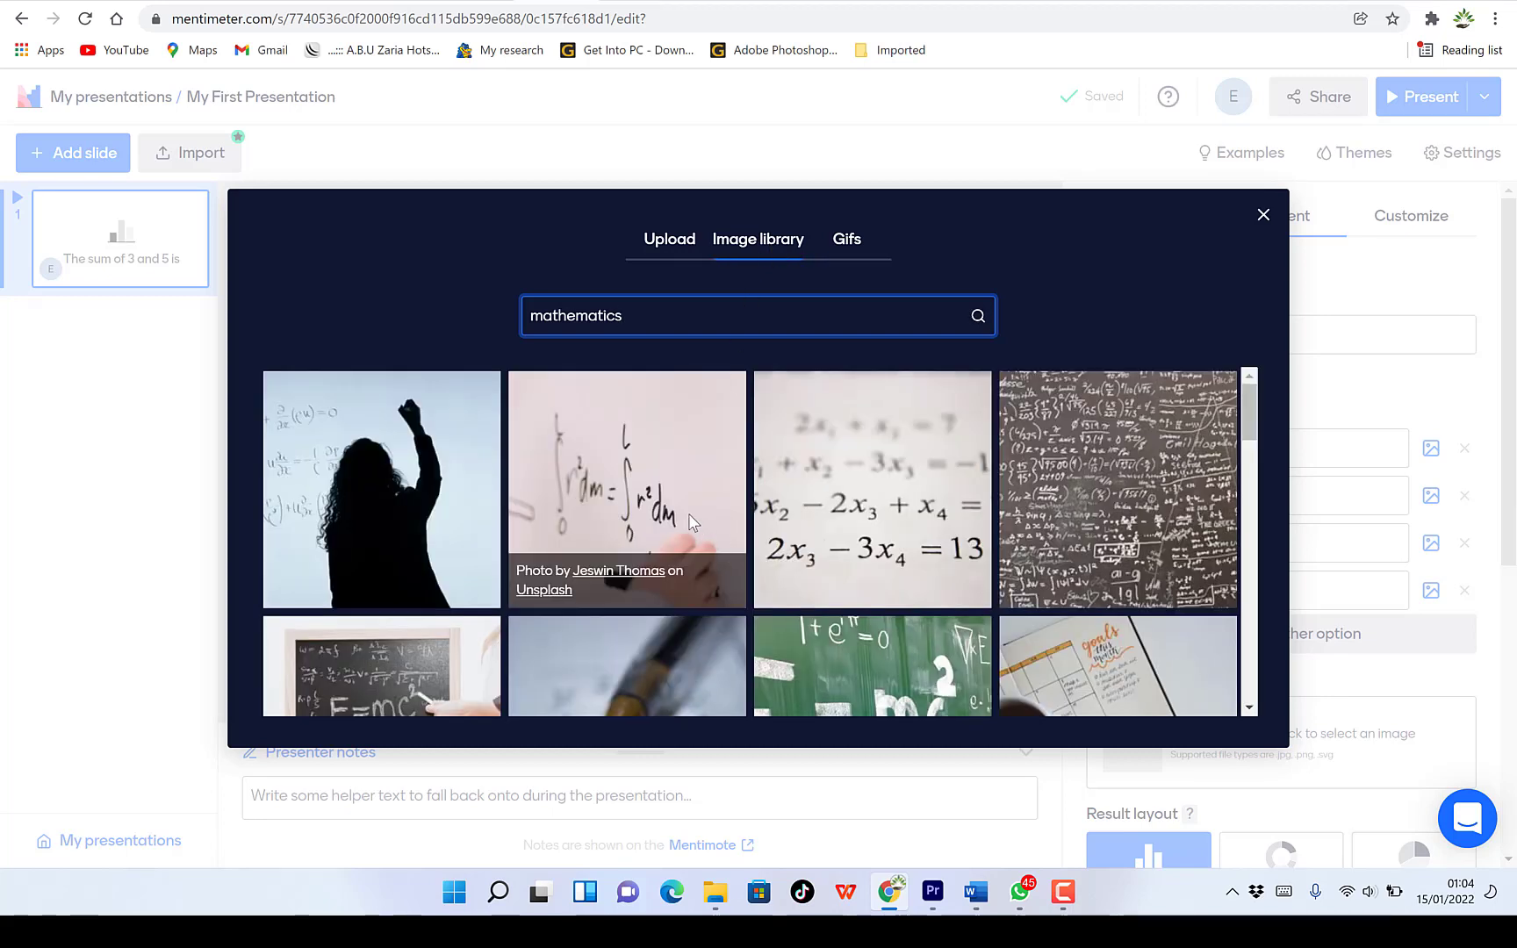
pyautogui.click(677, 503)
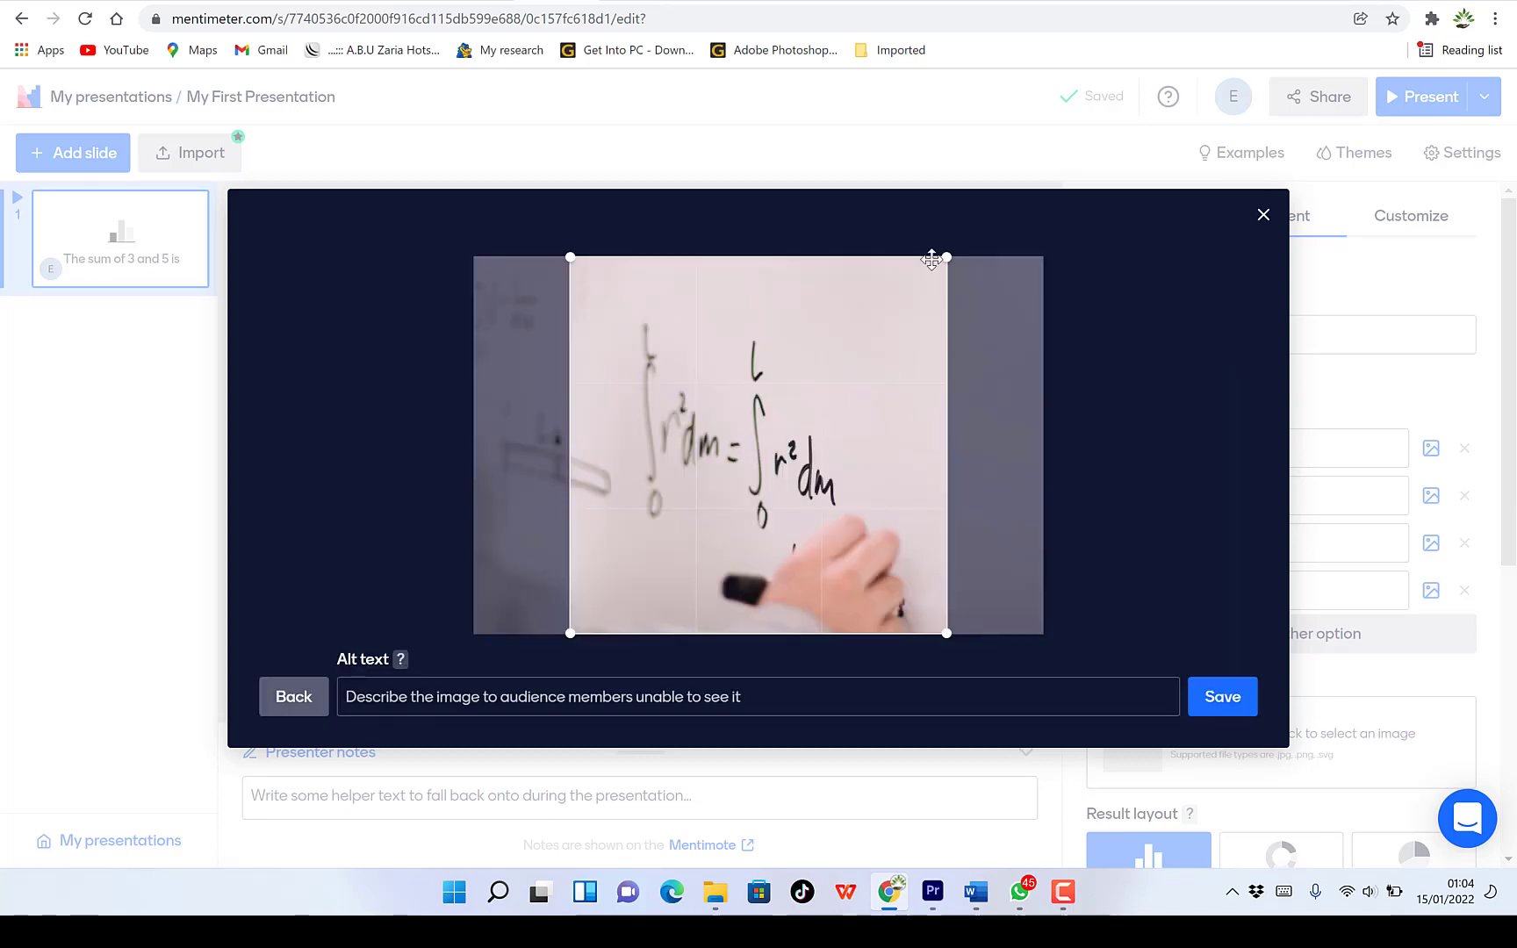
# - Crop the photo to a square and save it with alt text 'maths formulation'
pyautogui.moveTo(938, 257); pyautogui.dragTo(900, 264)
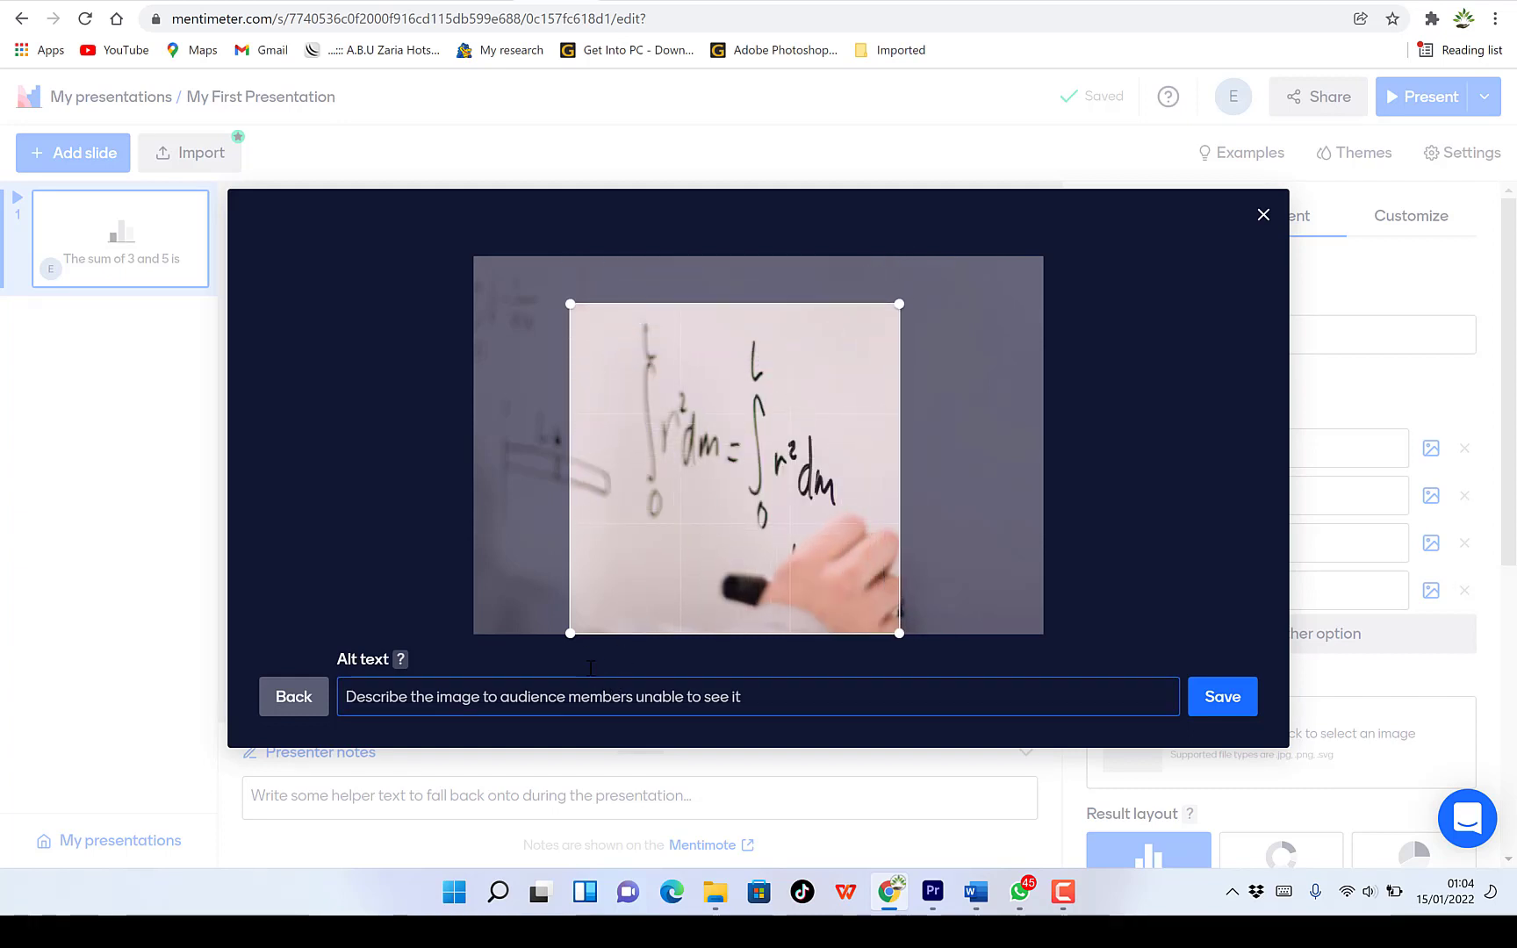
pyautogui.moveTo(570, 633); pyautogui.dragTo(628, 568)
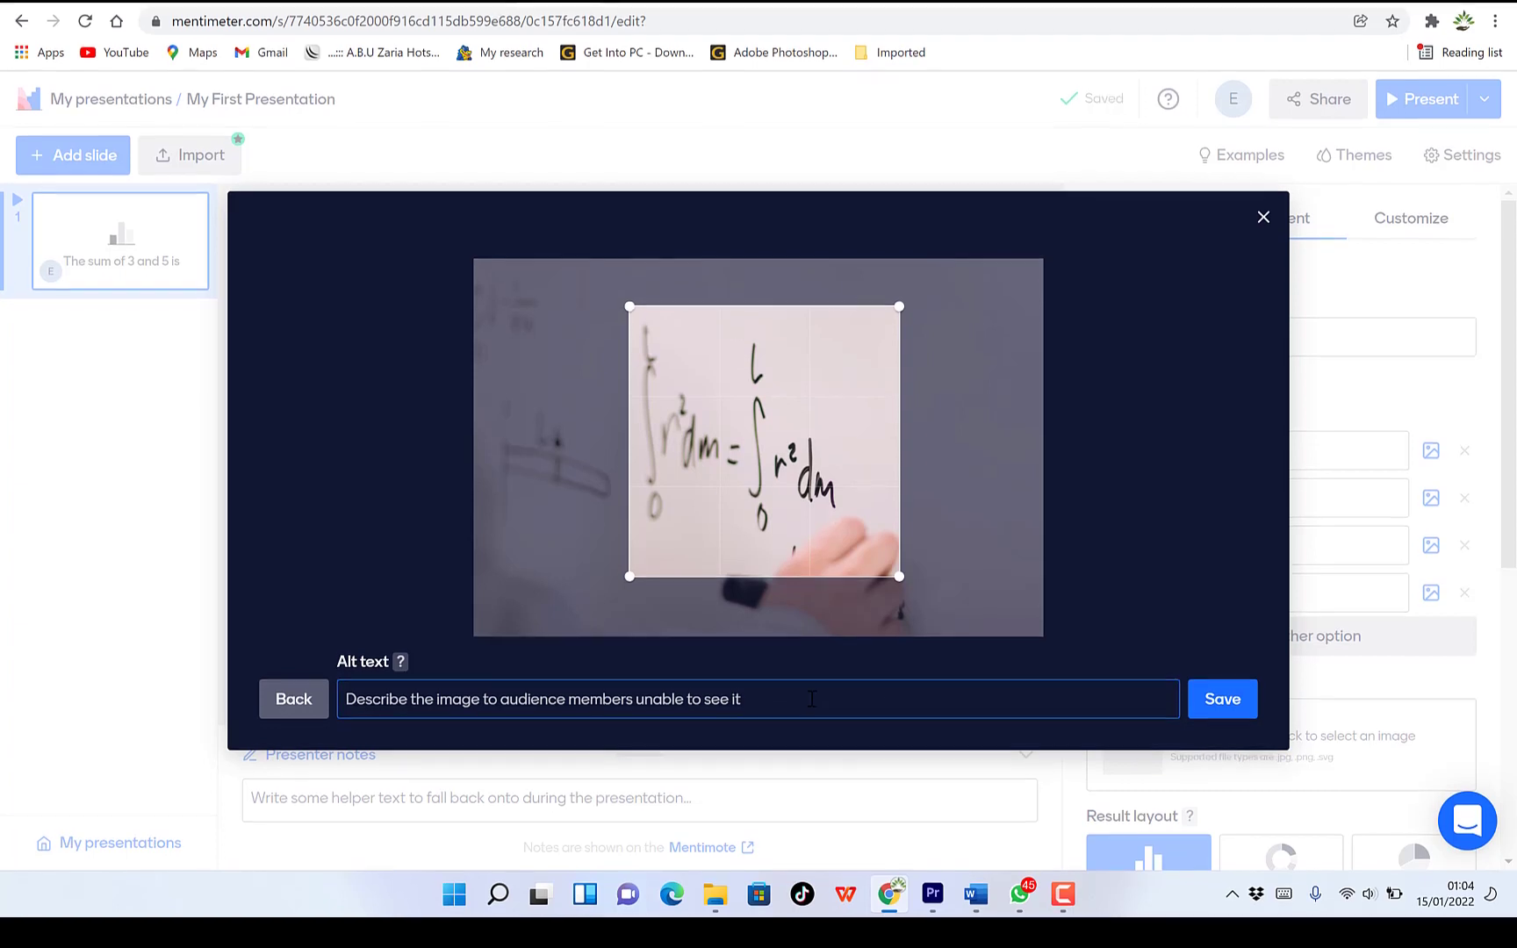
pyautogui.write('maths formulation')
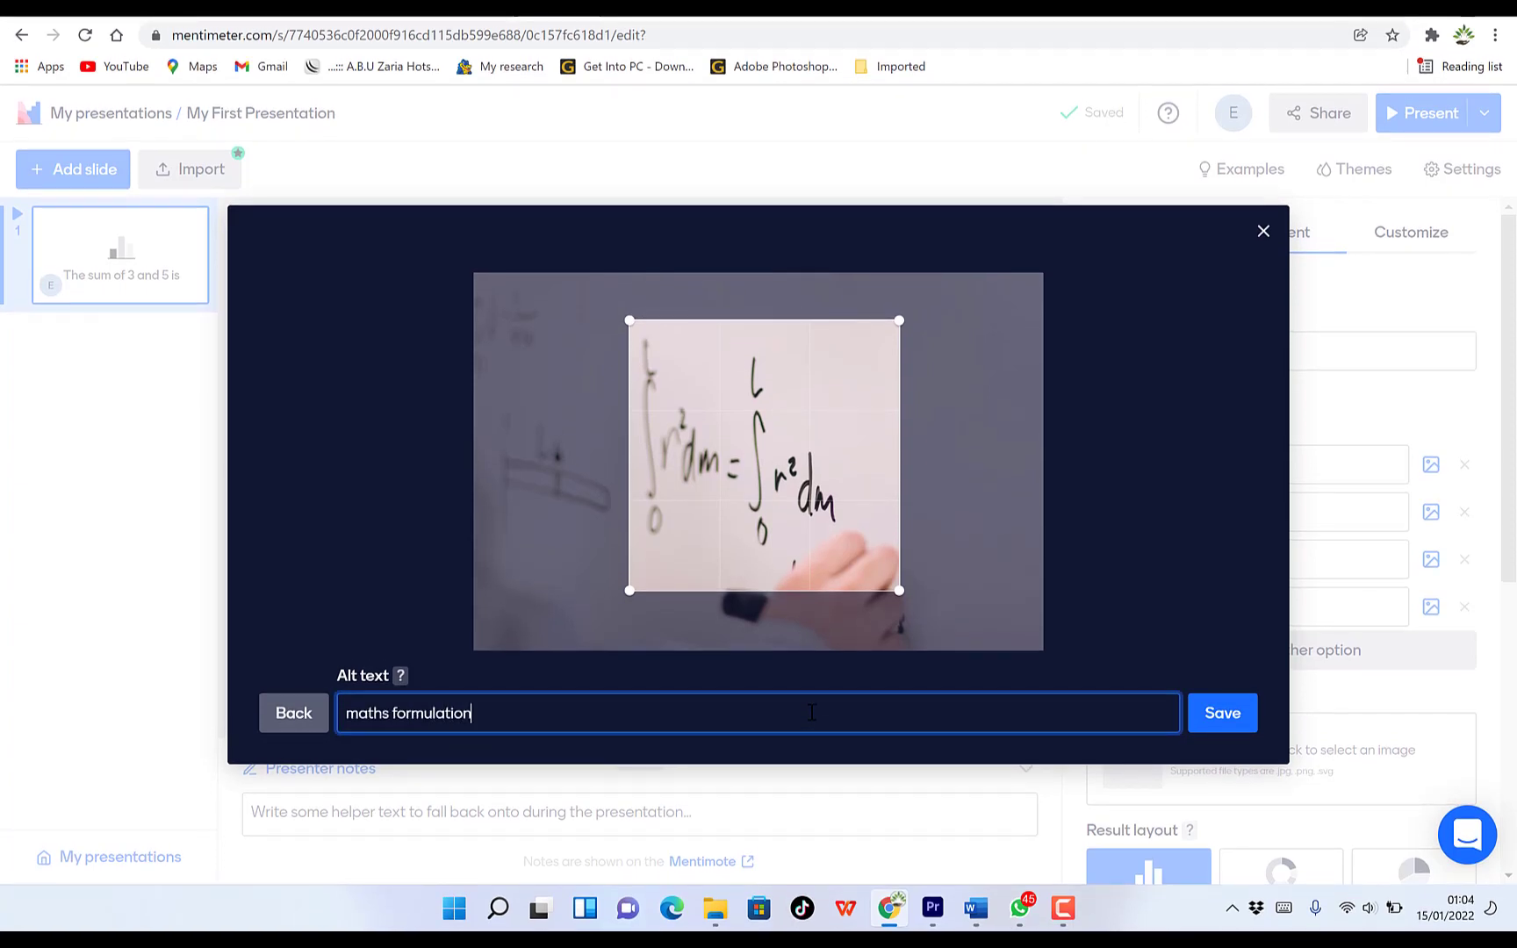
pyautogui.click(1229, 715)
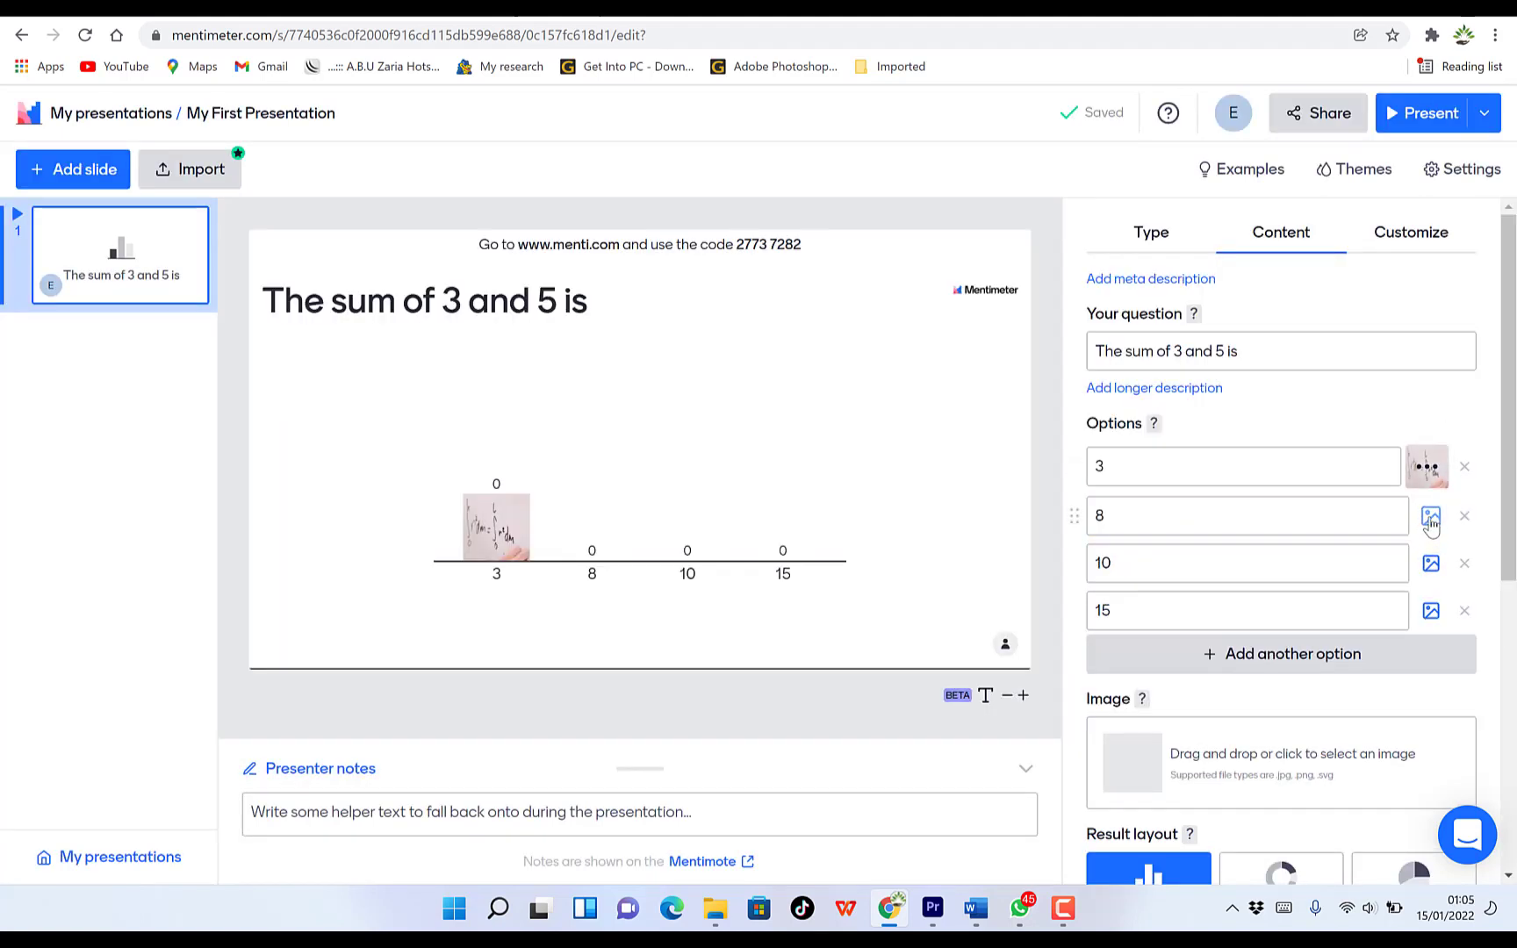
pyautogui.click(1431, 520)
# - Upload the ABU logo image from the Videos folder as answer 8's picture
pyautogui.click(764, 603)
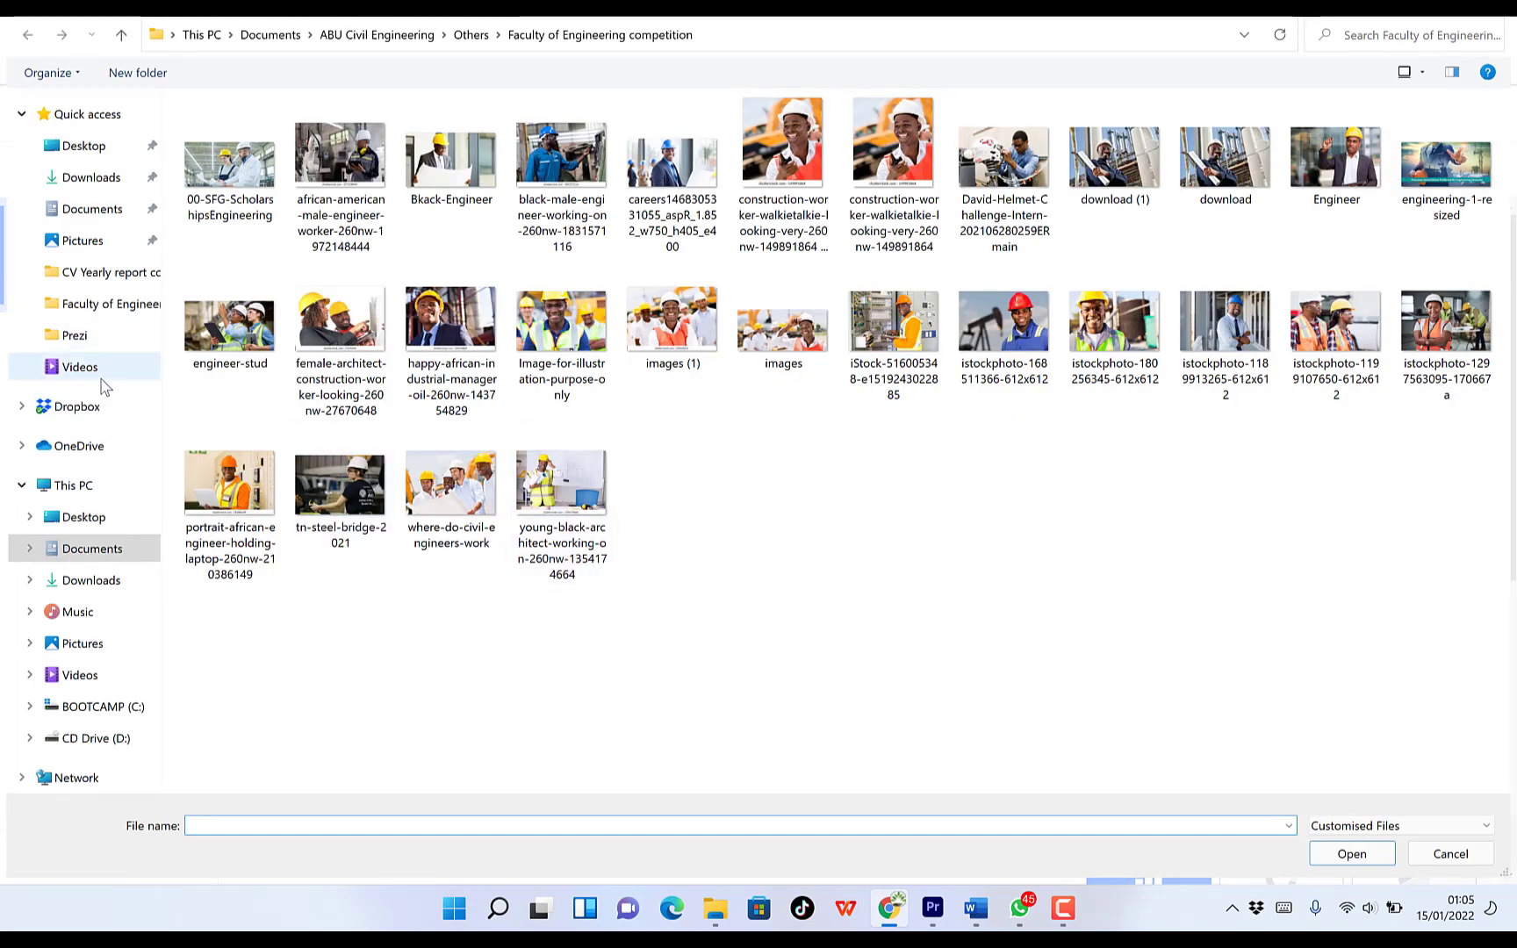
pyautogui.click(102, 372)
pyautogui.click(575, 448)
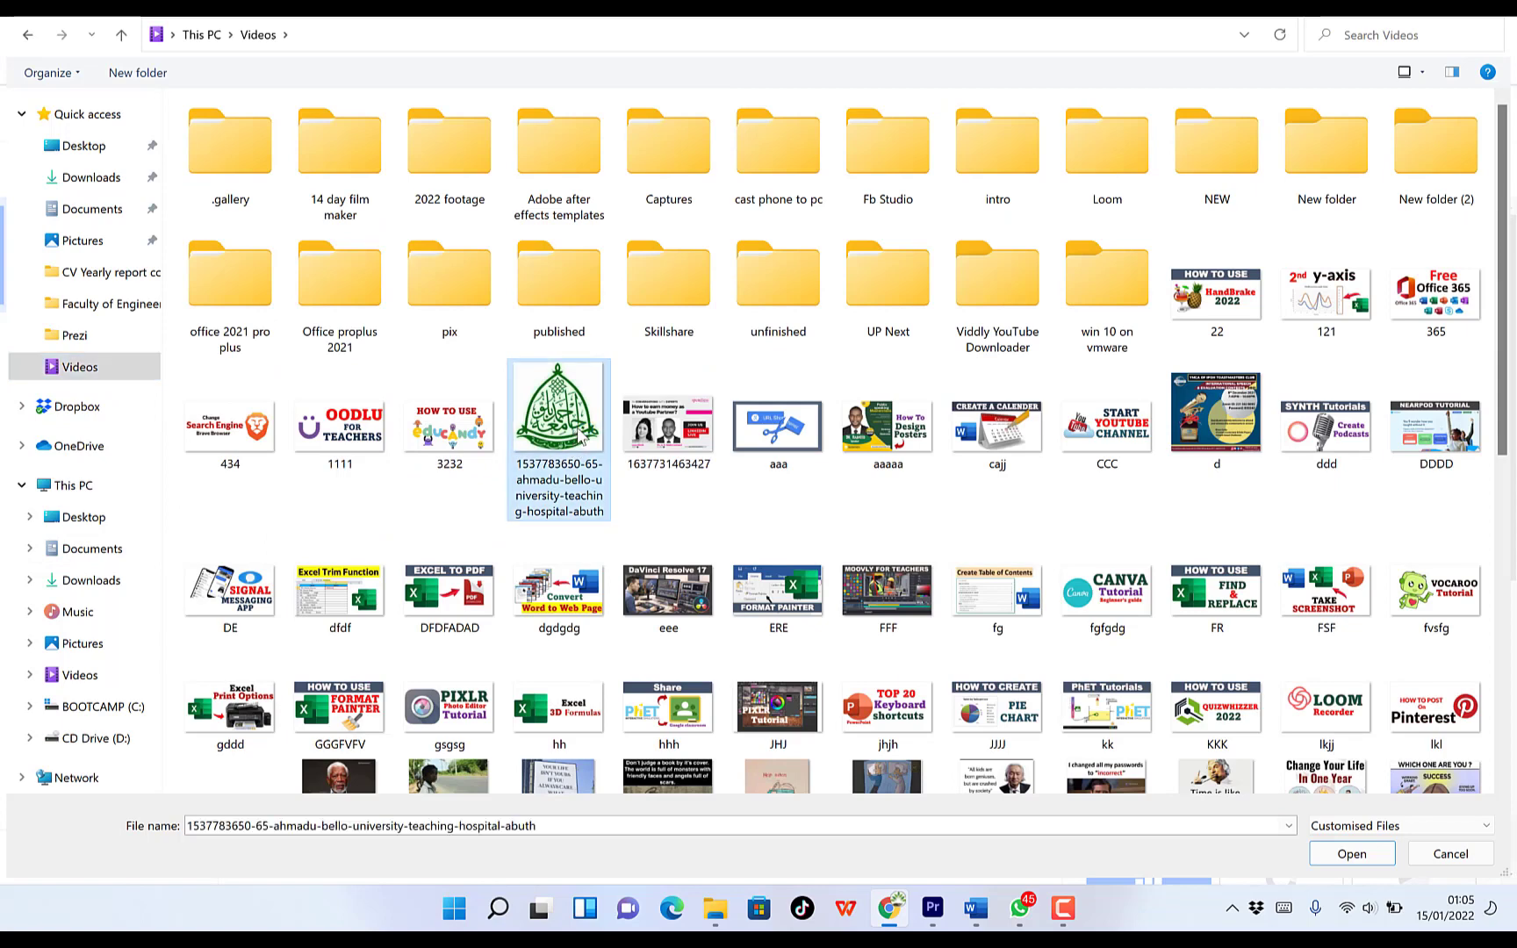
pyautogui.click(1352, 853)
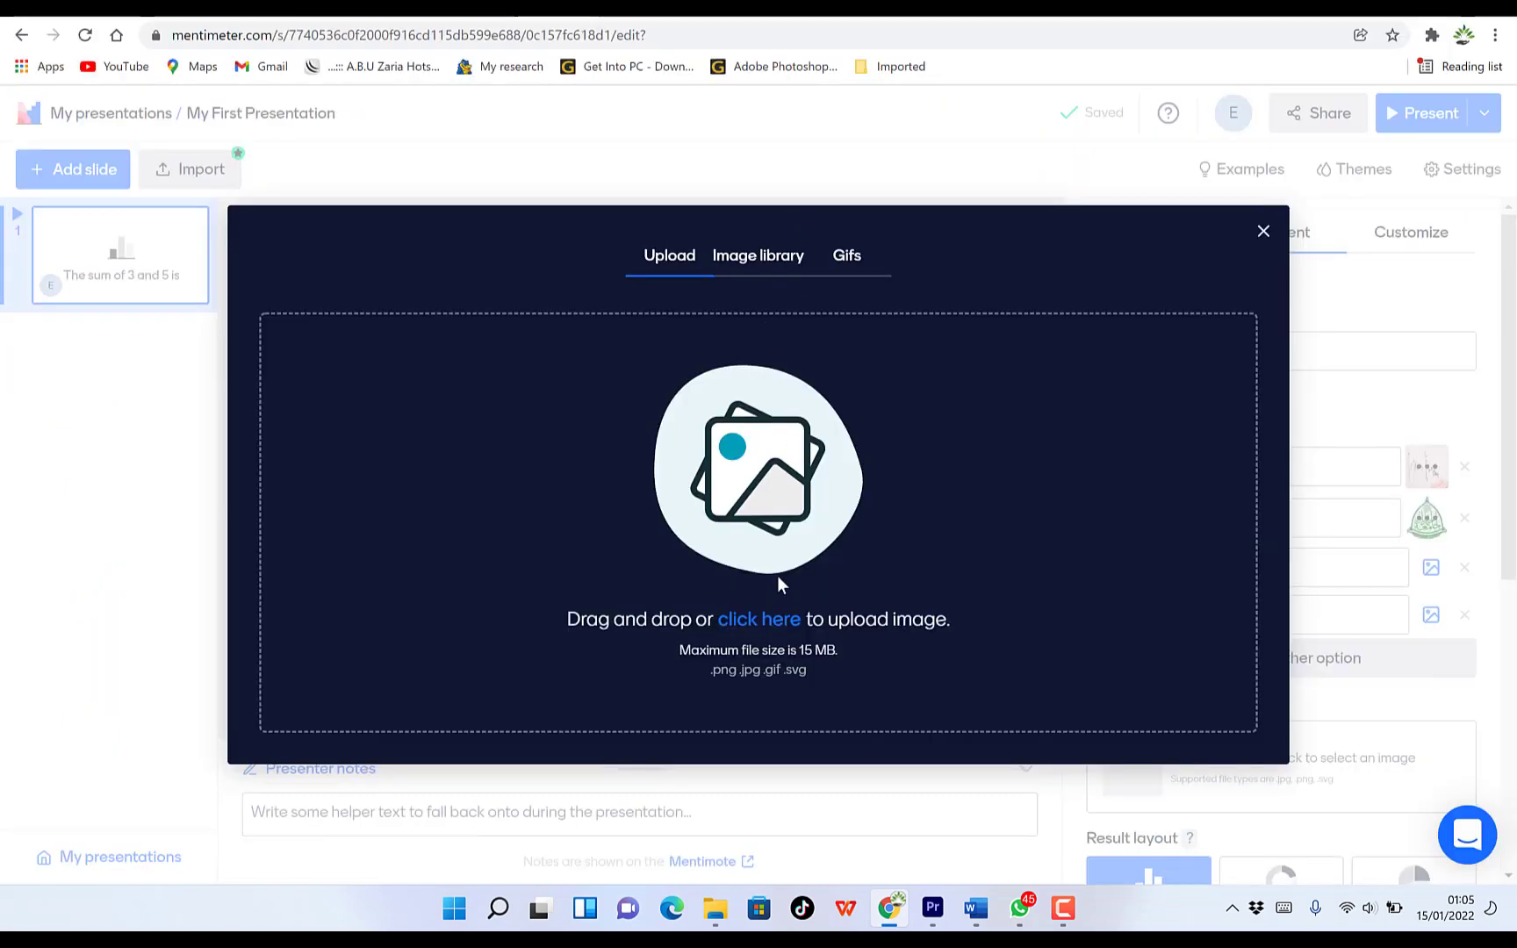
# - Attach the table-of-contents image to answer 10 and a screenshot to answer 15
pyautogui.click(740, 592)
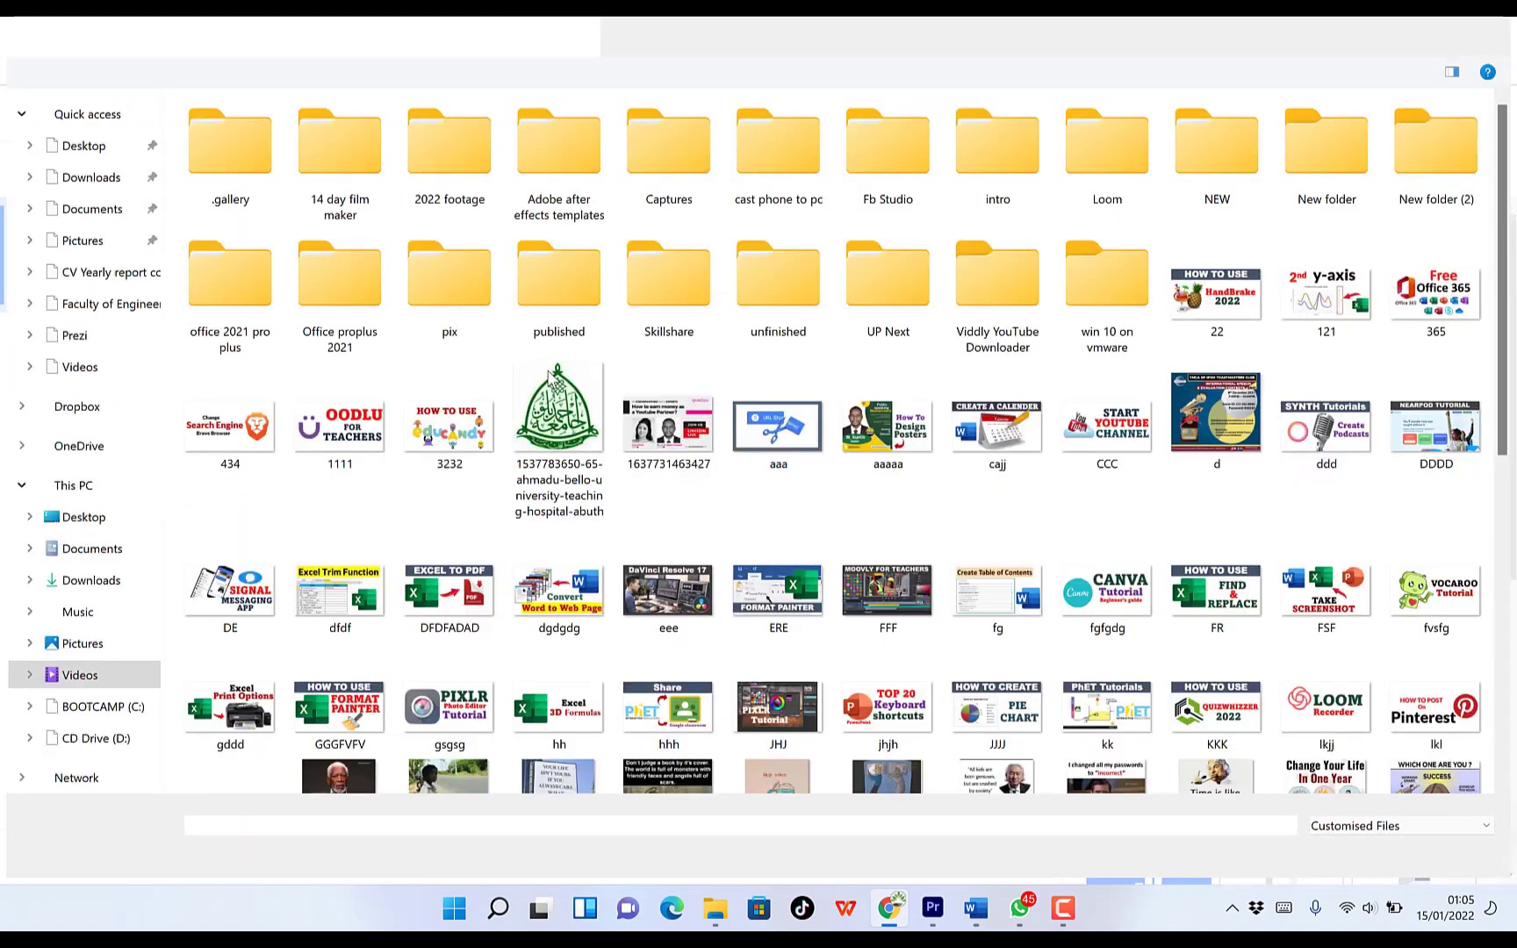
pyautogui.doubleClick(997, 590)
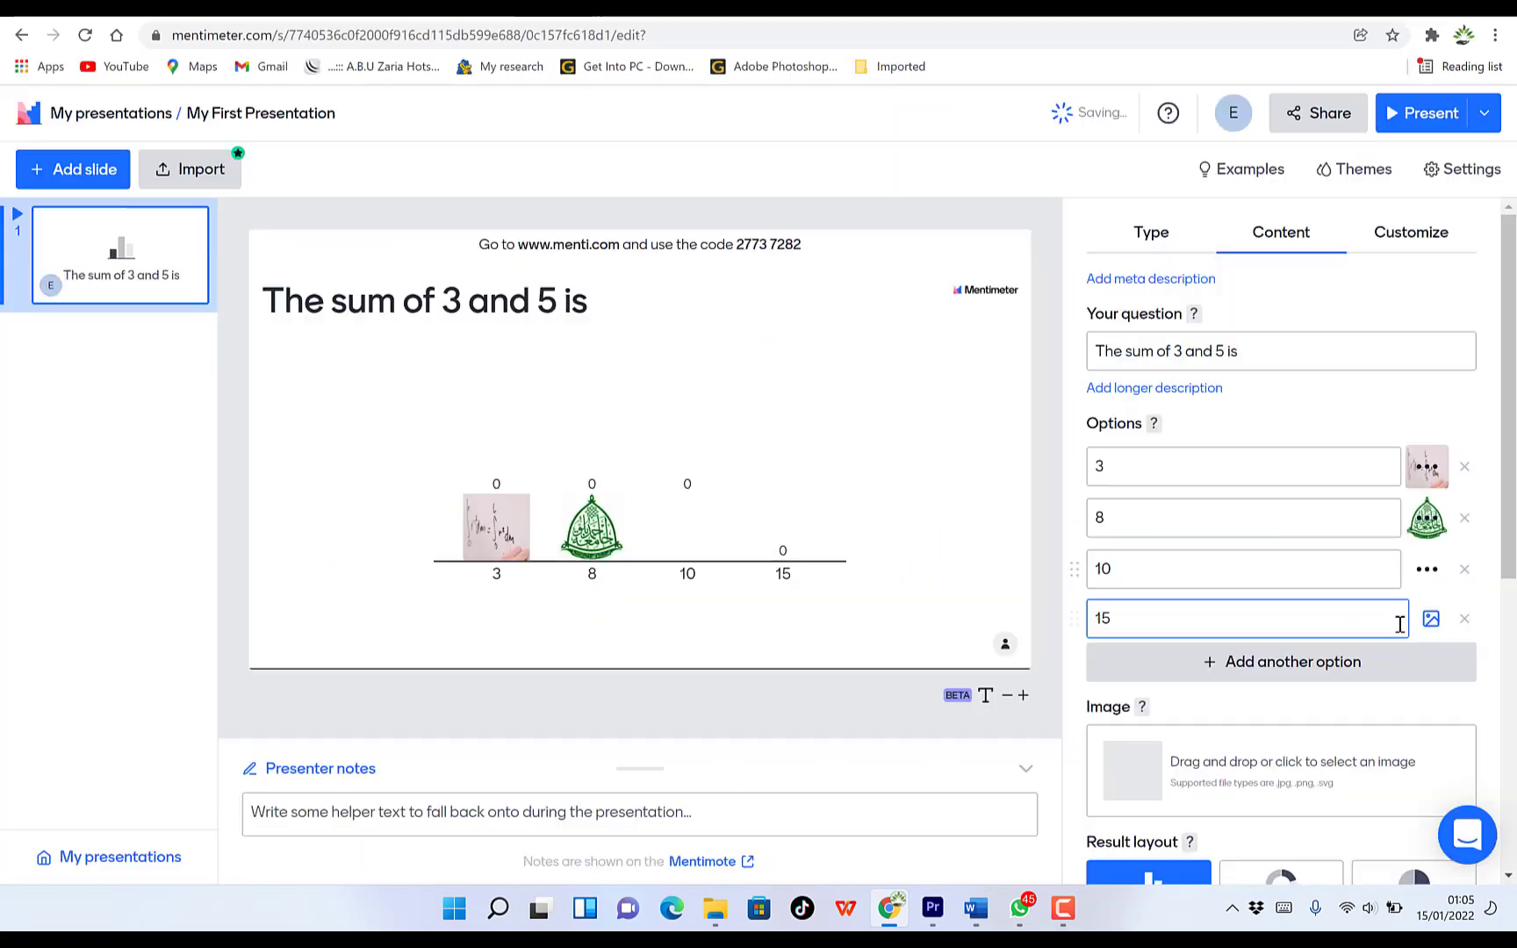
pyautogui.click(1428, 620)
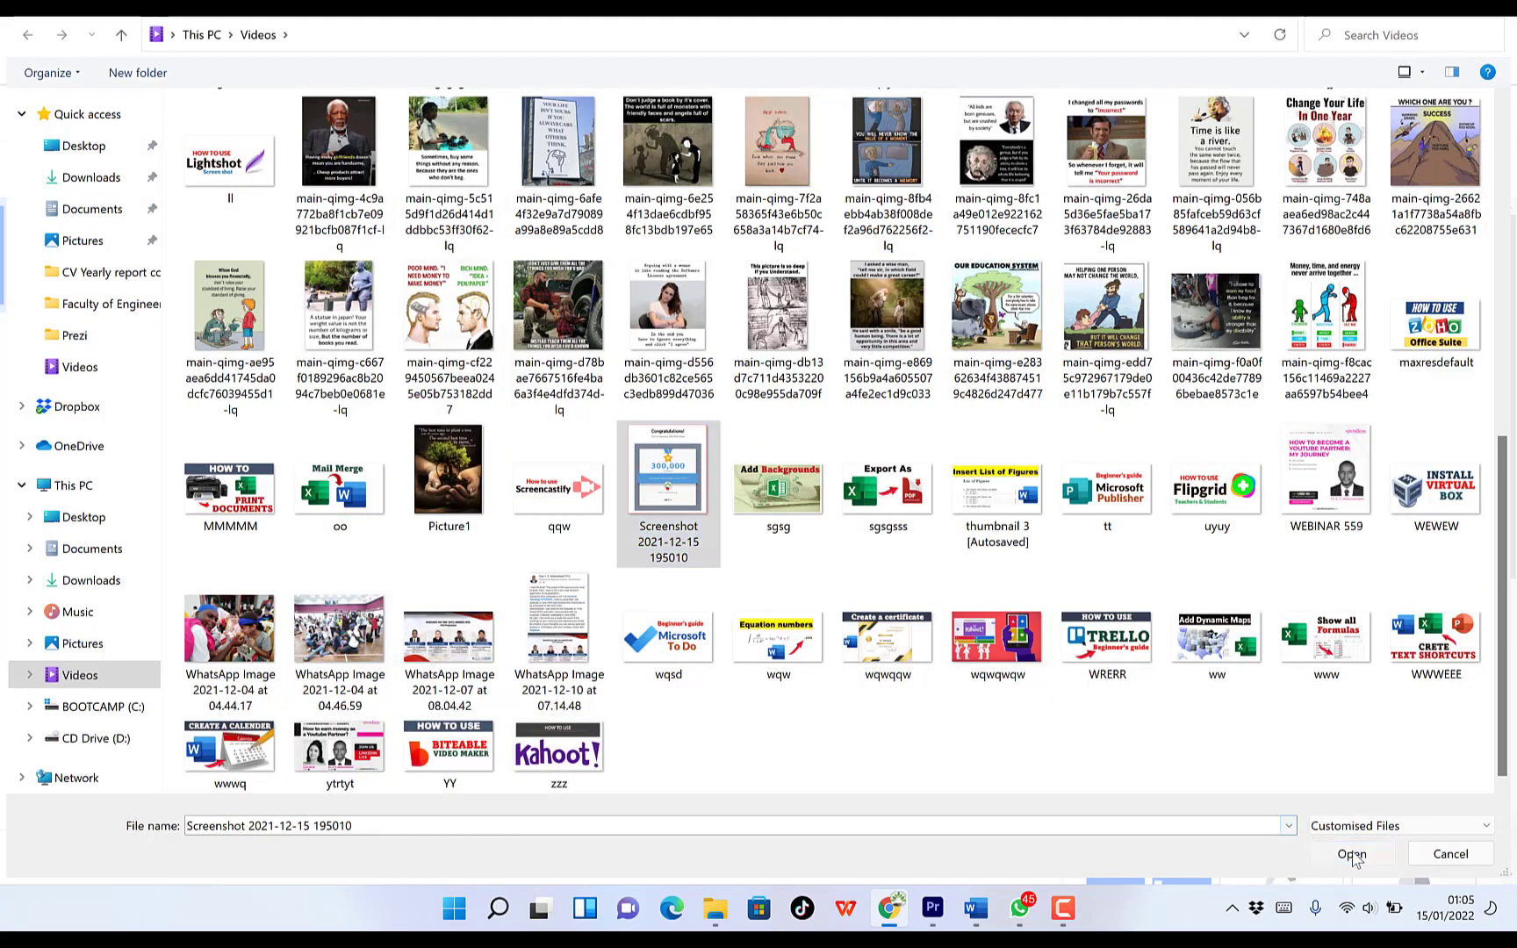
pyautogui.click(1350, 853)
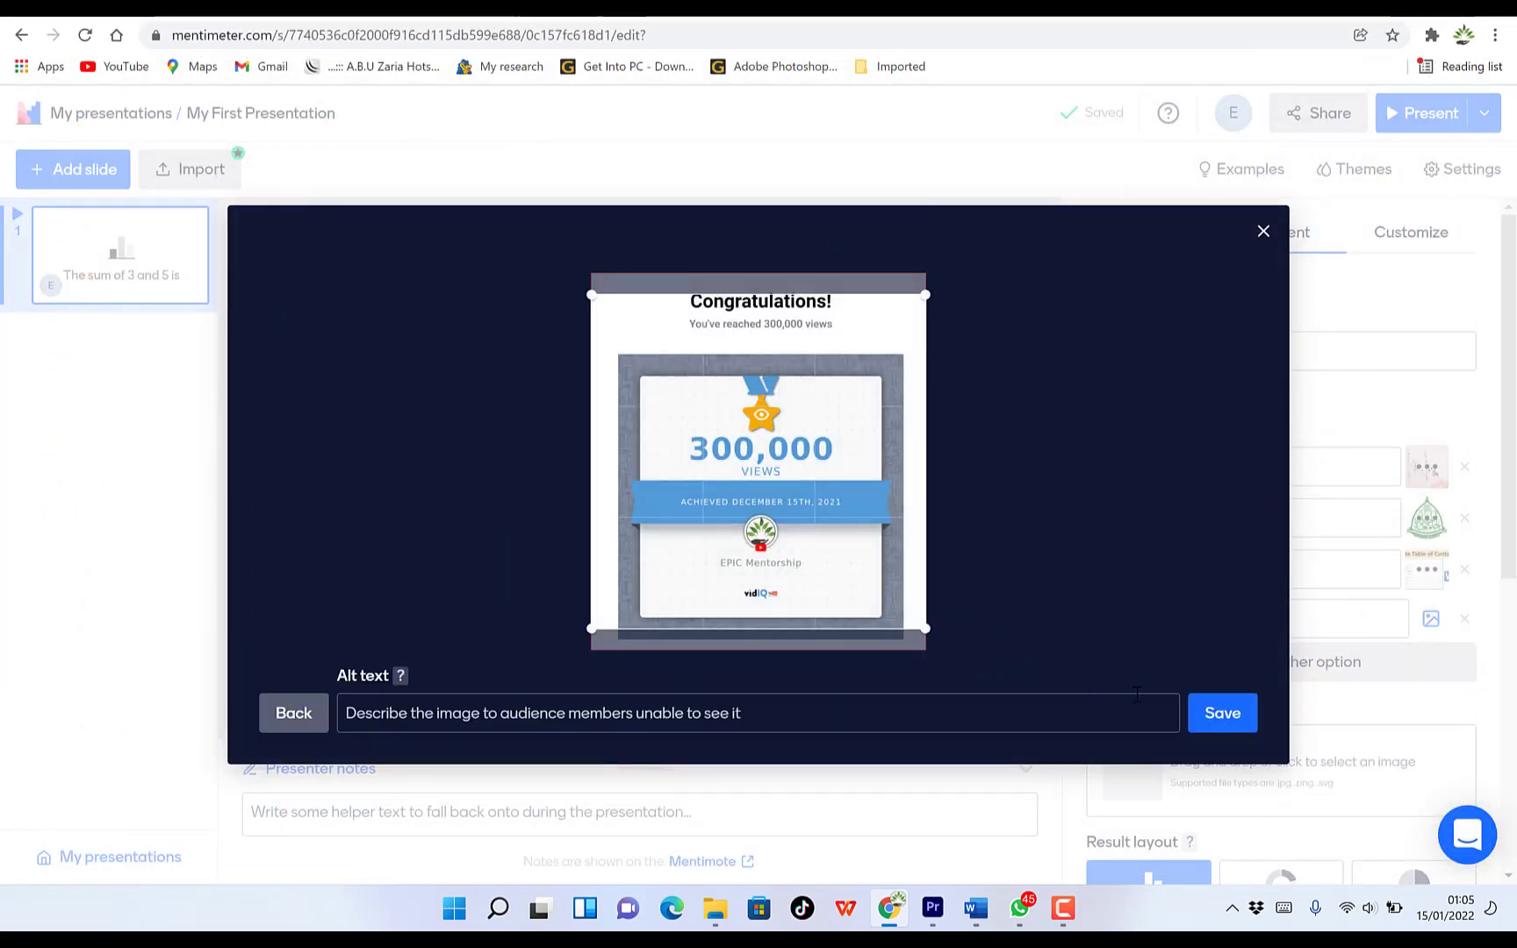
pyautogui.click(1216, 715)
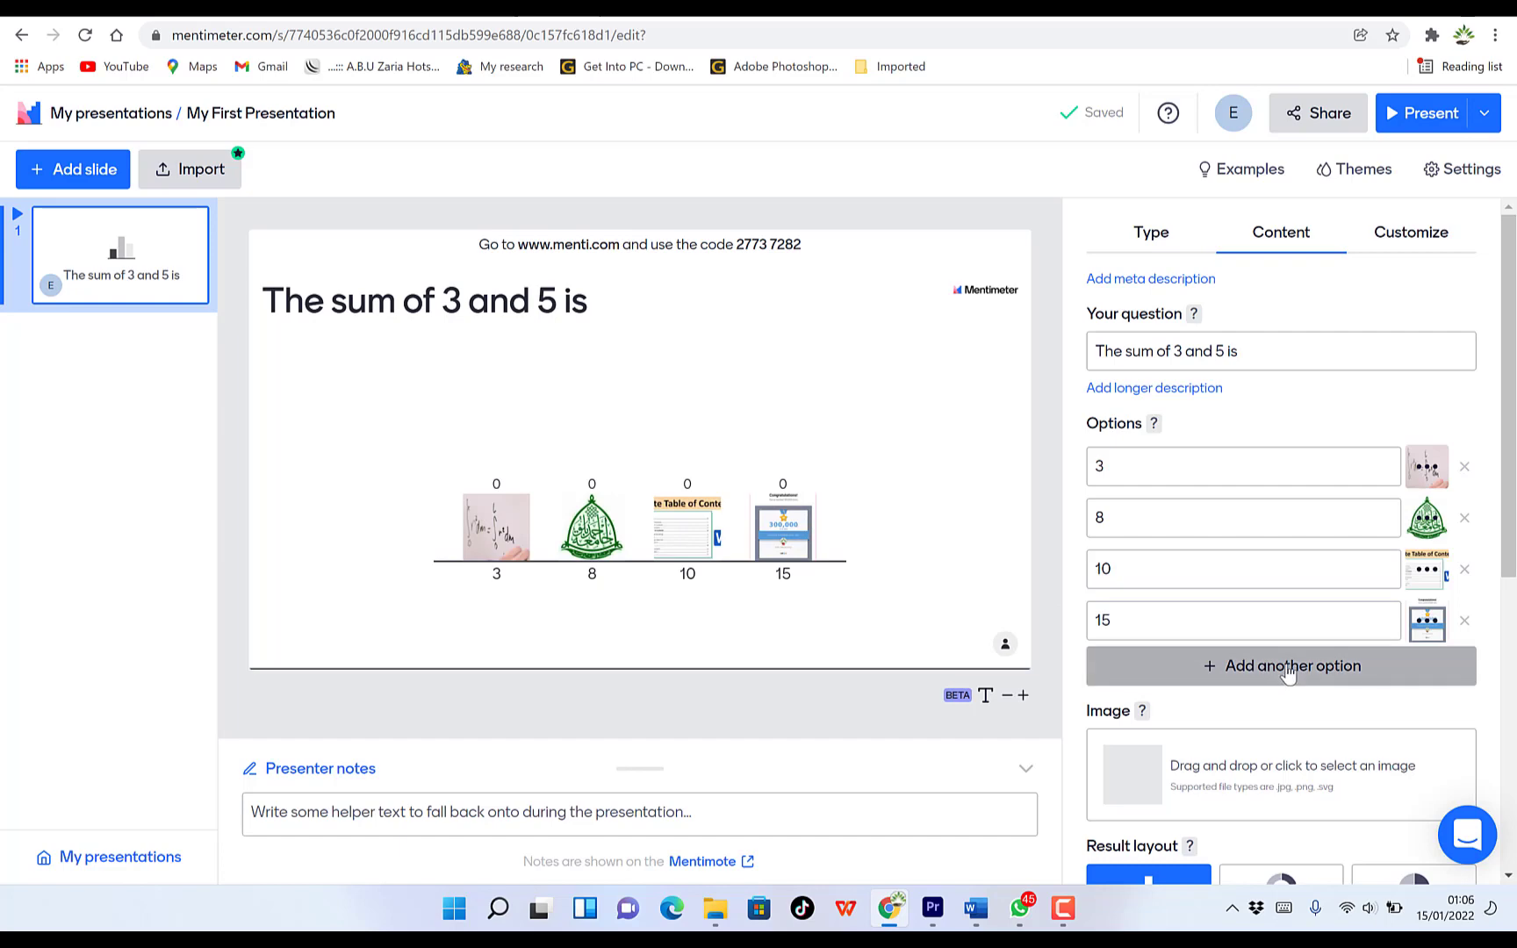
# - Enable Show correct answer(s), percentage results, and choosing multiple options, up to all 4
pyautogui.scroll(-3, 1202, 615)
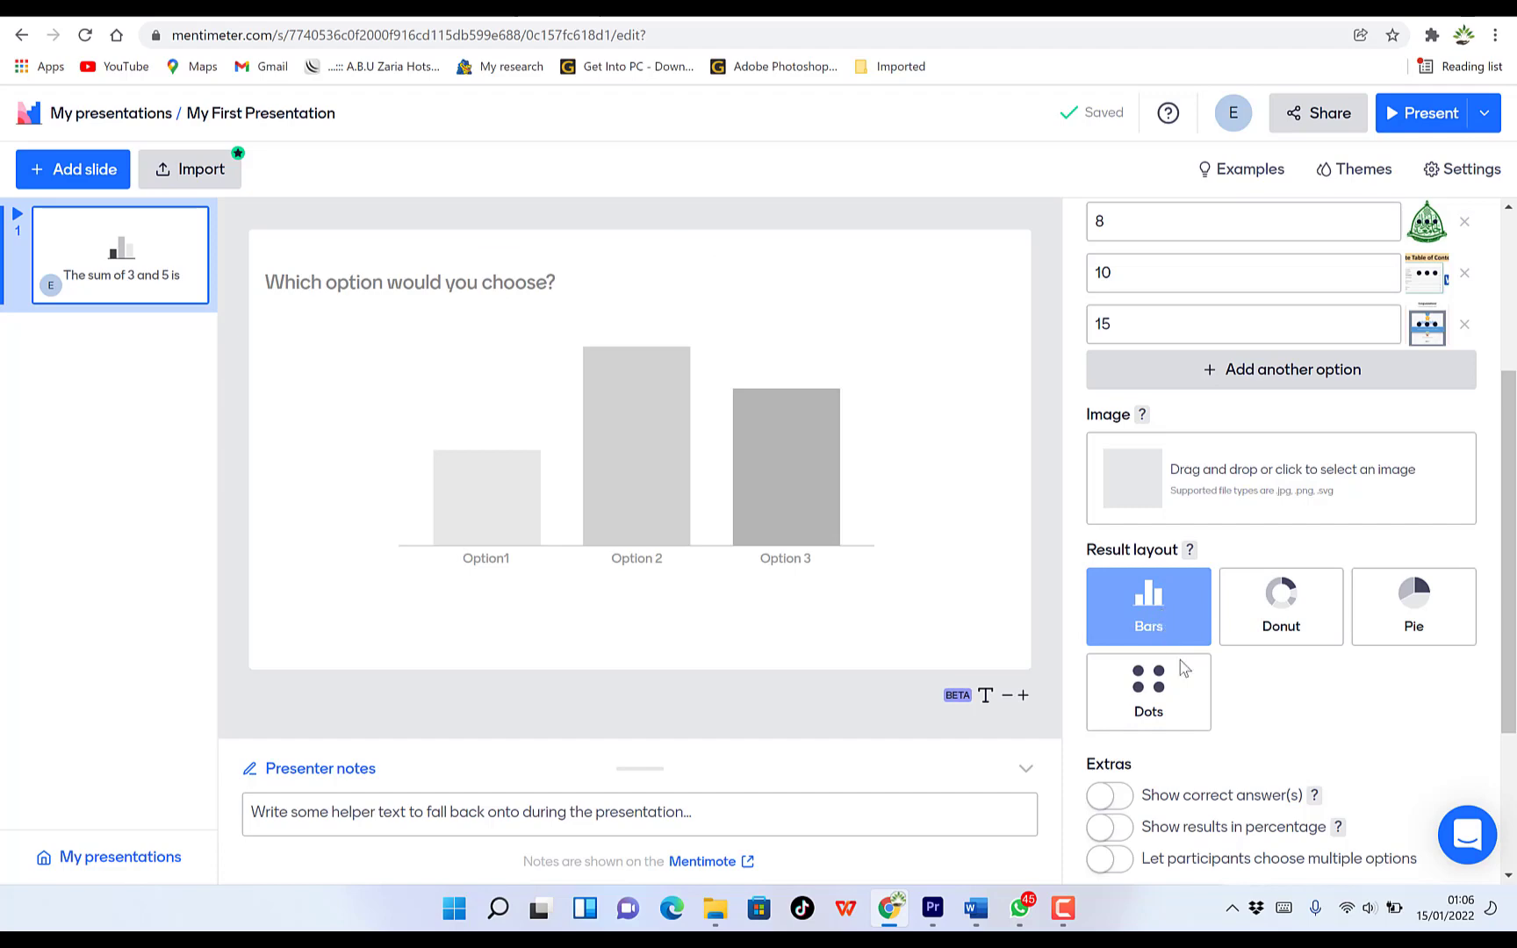
pyautogui.scroll(-3, 1223, 654)
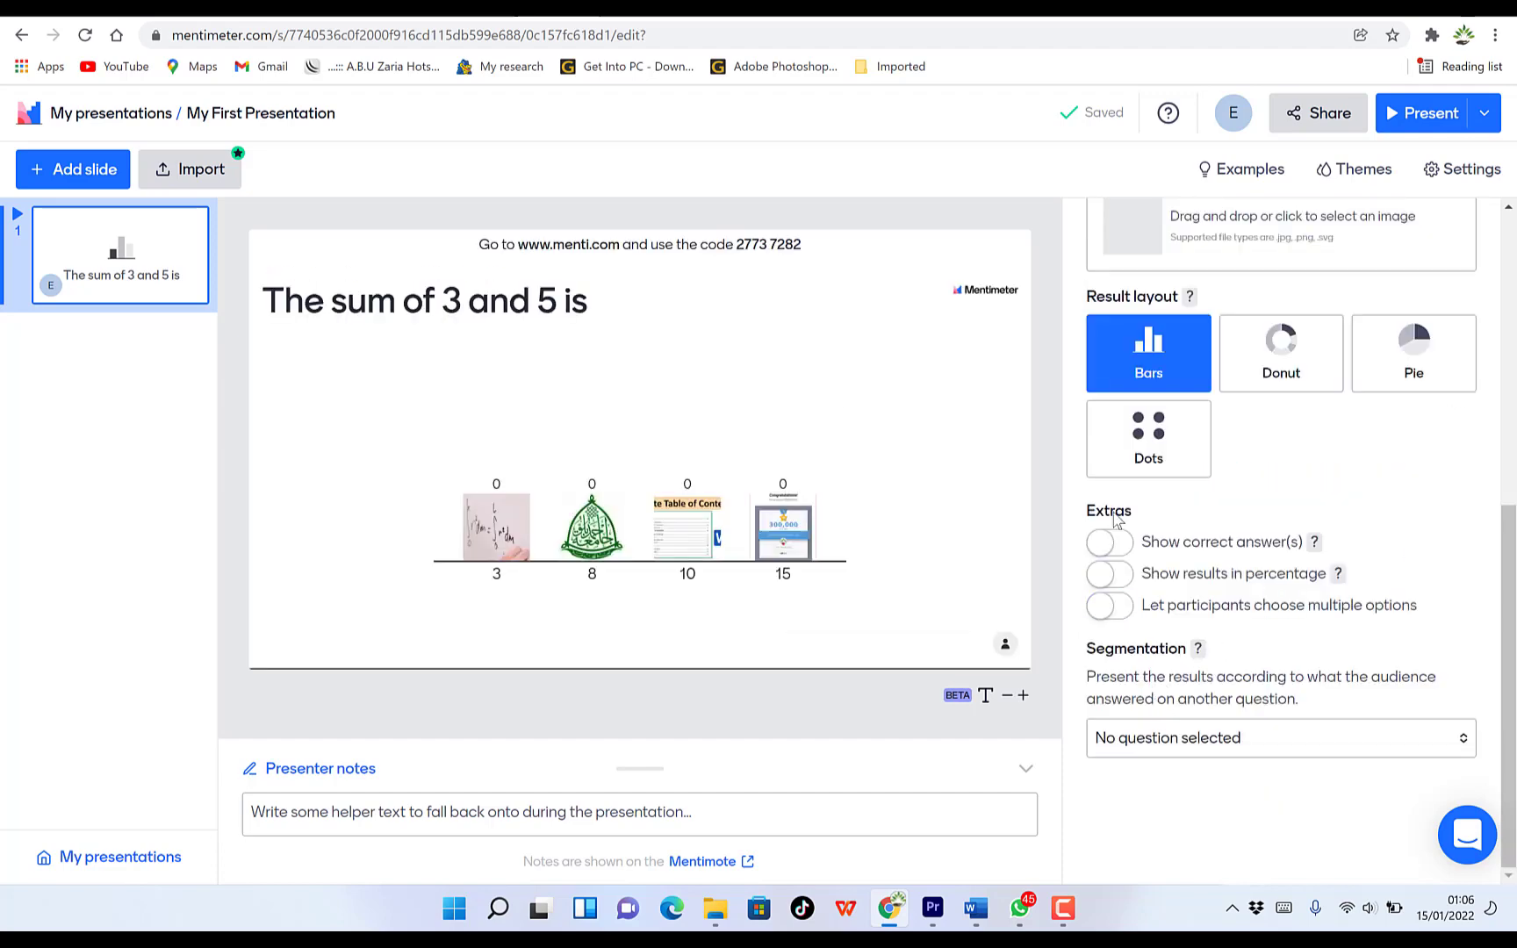
pyautogui.click(1128, 545)
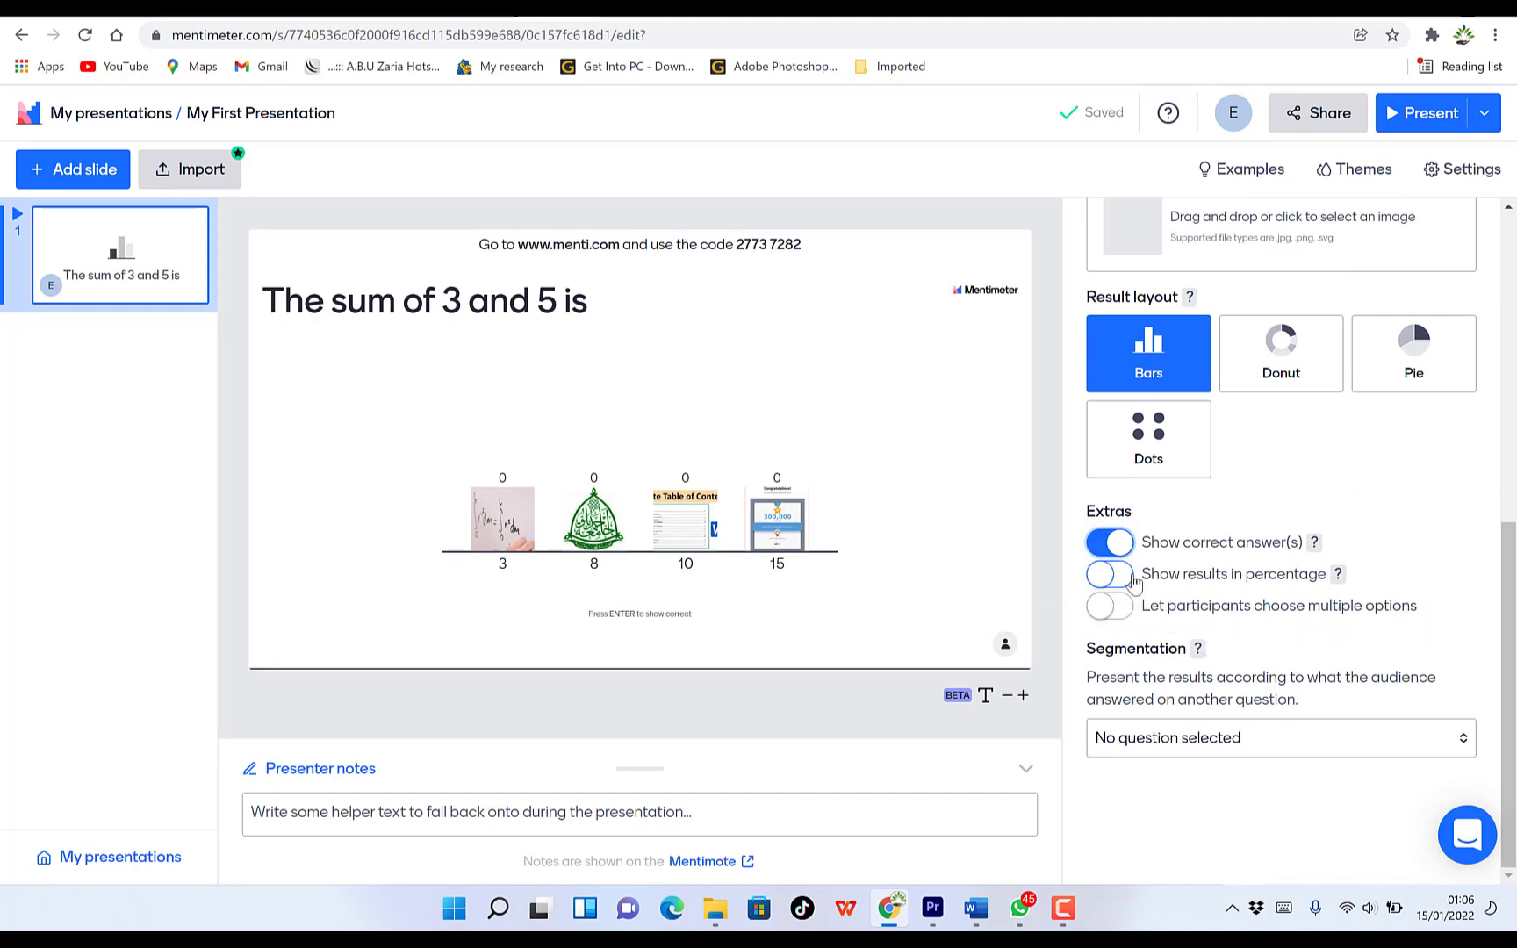
pyautogui.click(1131, 578)
pyautogui.click(1122, 608)
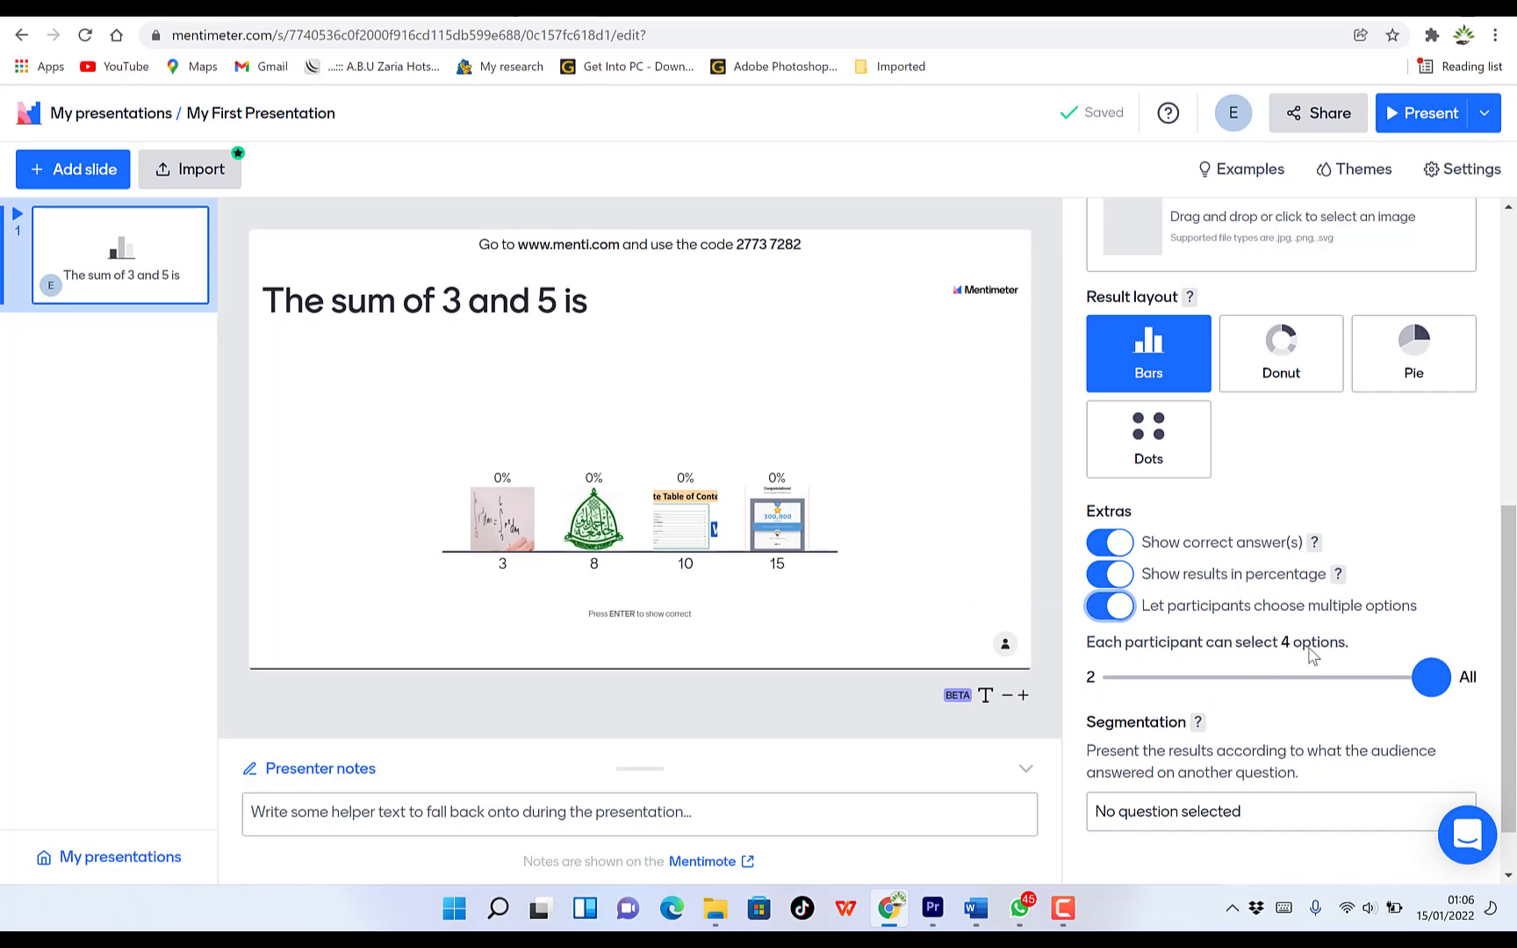
pyautogui.click(1423, 689)
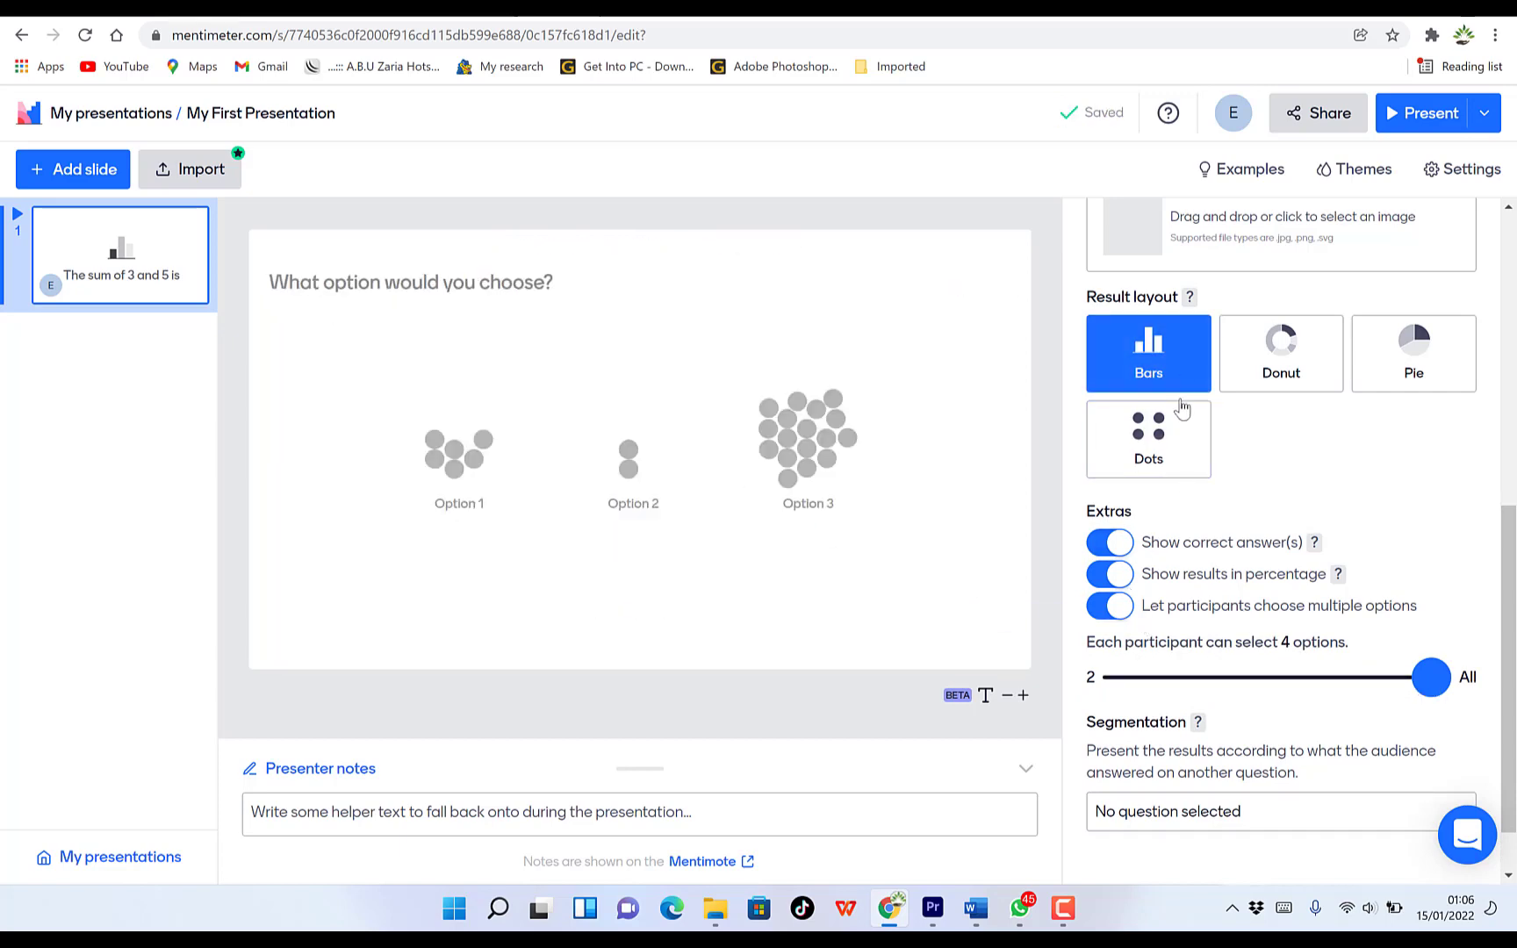
pyautogui.scroll(5, 1176, 404)
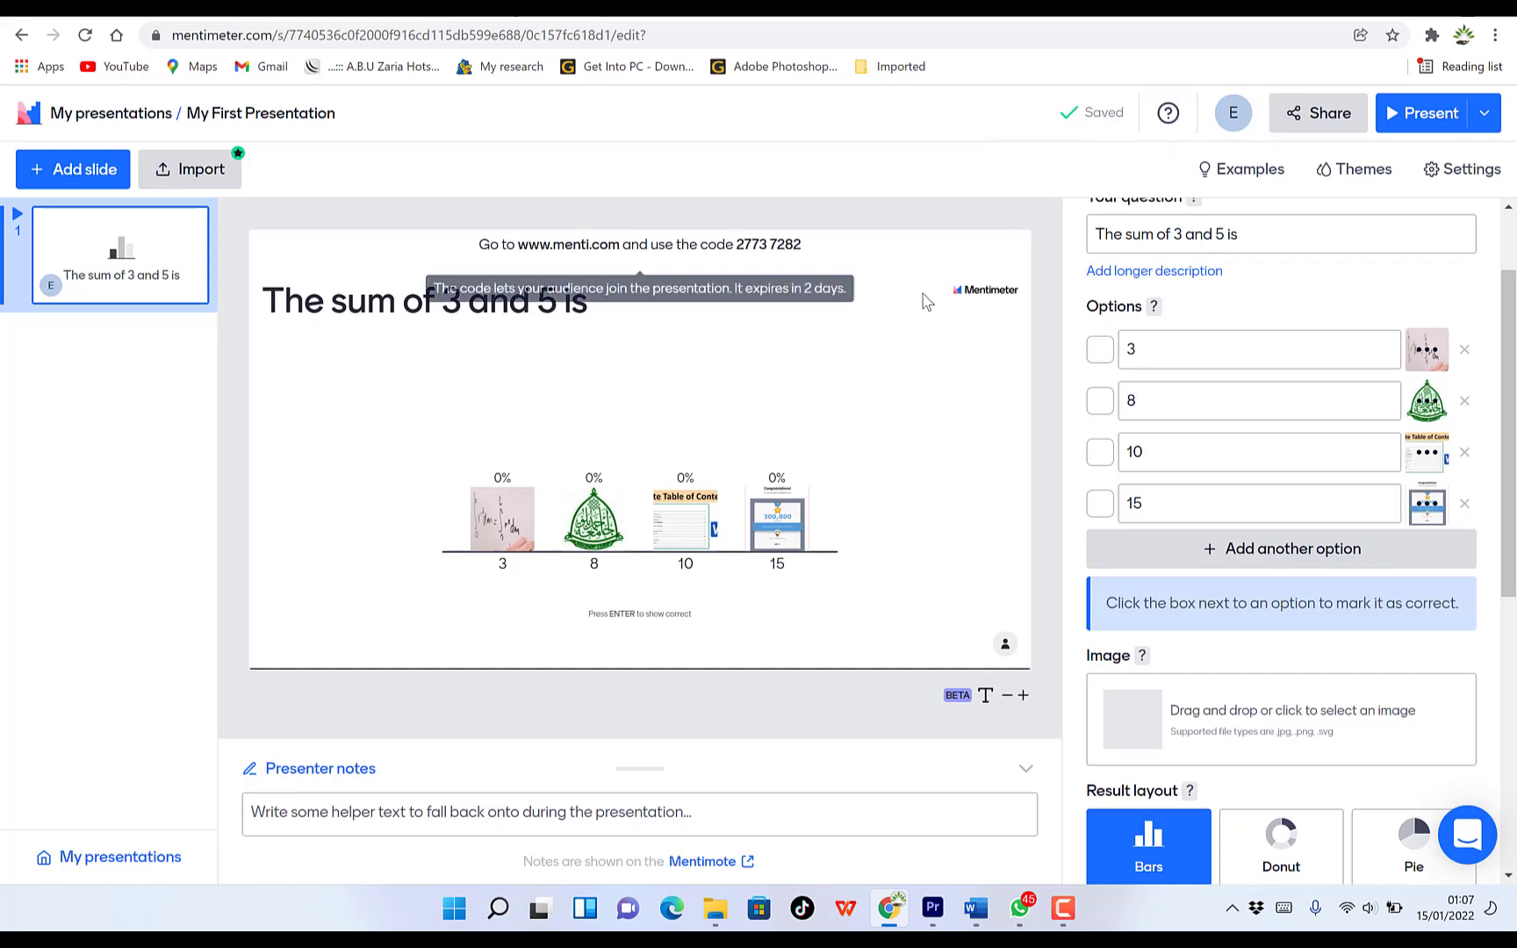
pyautogui.scroll(1, 1111, 323)
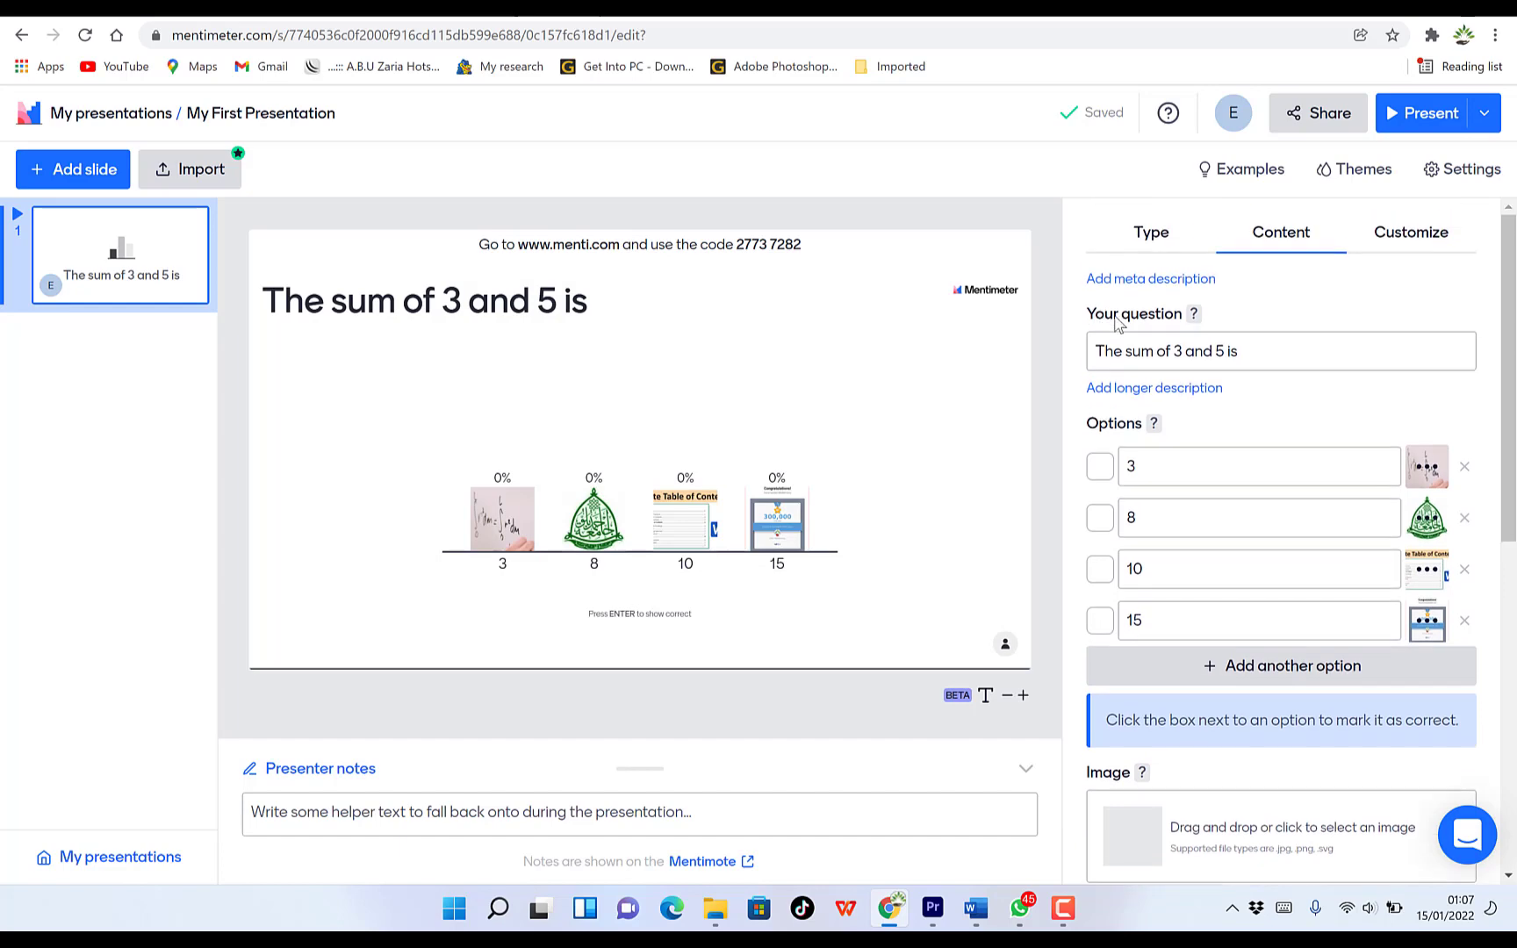
# - Rename the presentation to 'Mathematics' and present the sum question full screen
pyautogui.click(382, 111)
pyautogui.moveTo(332, 94); pyautogui.dragTo(154, 102)
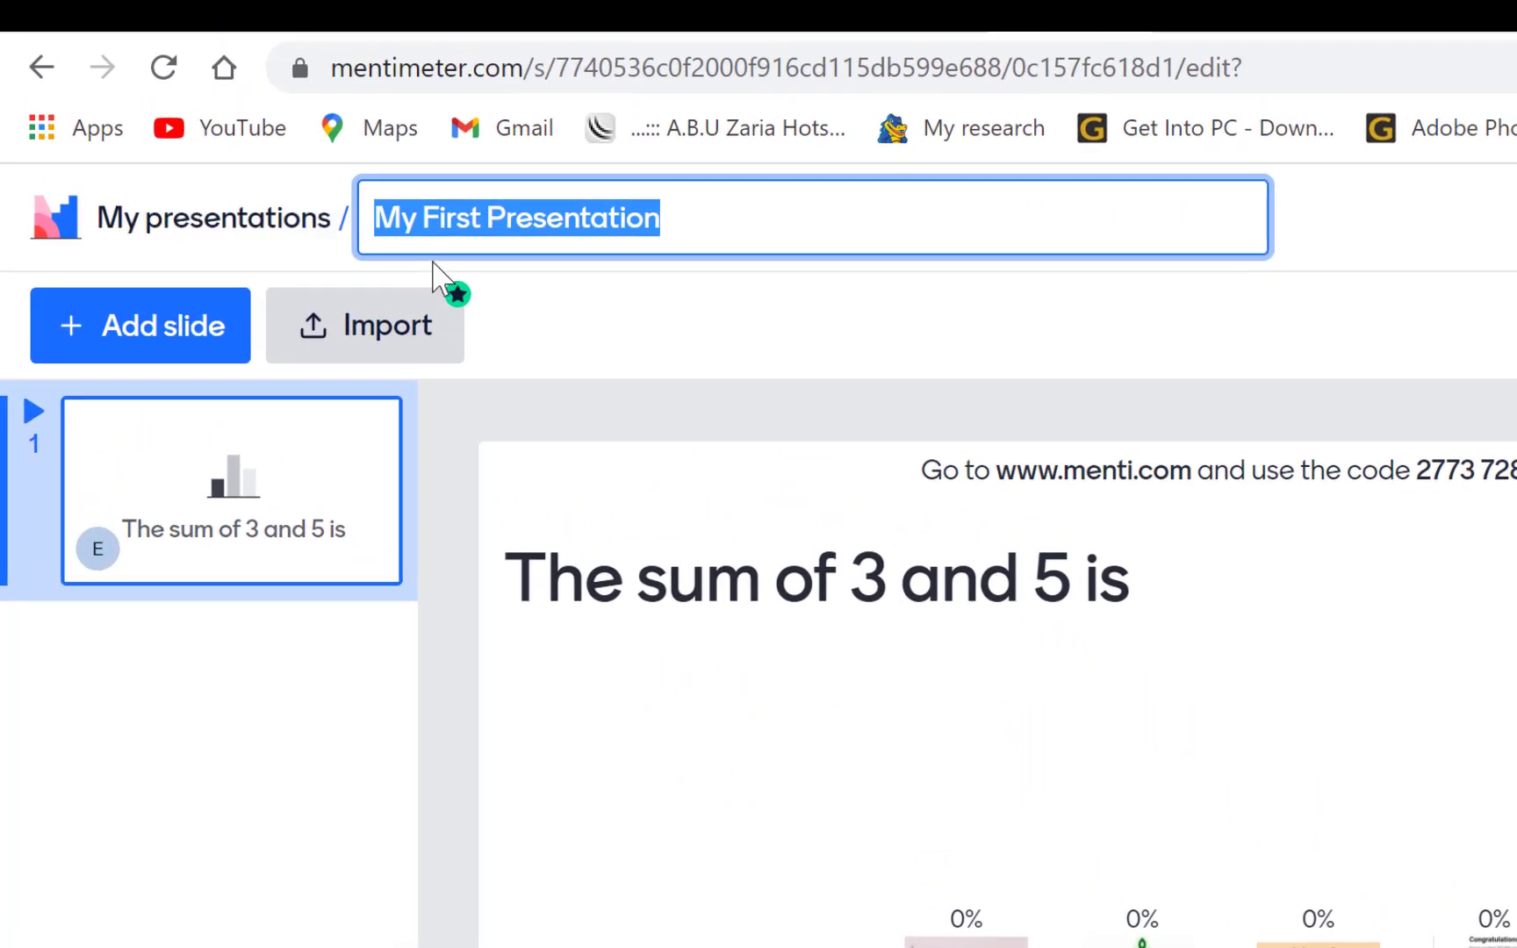
pyautogui.write('Mathematics')
pyautogui.press('Return')
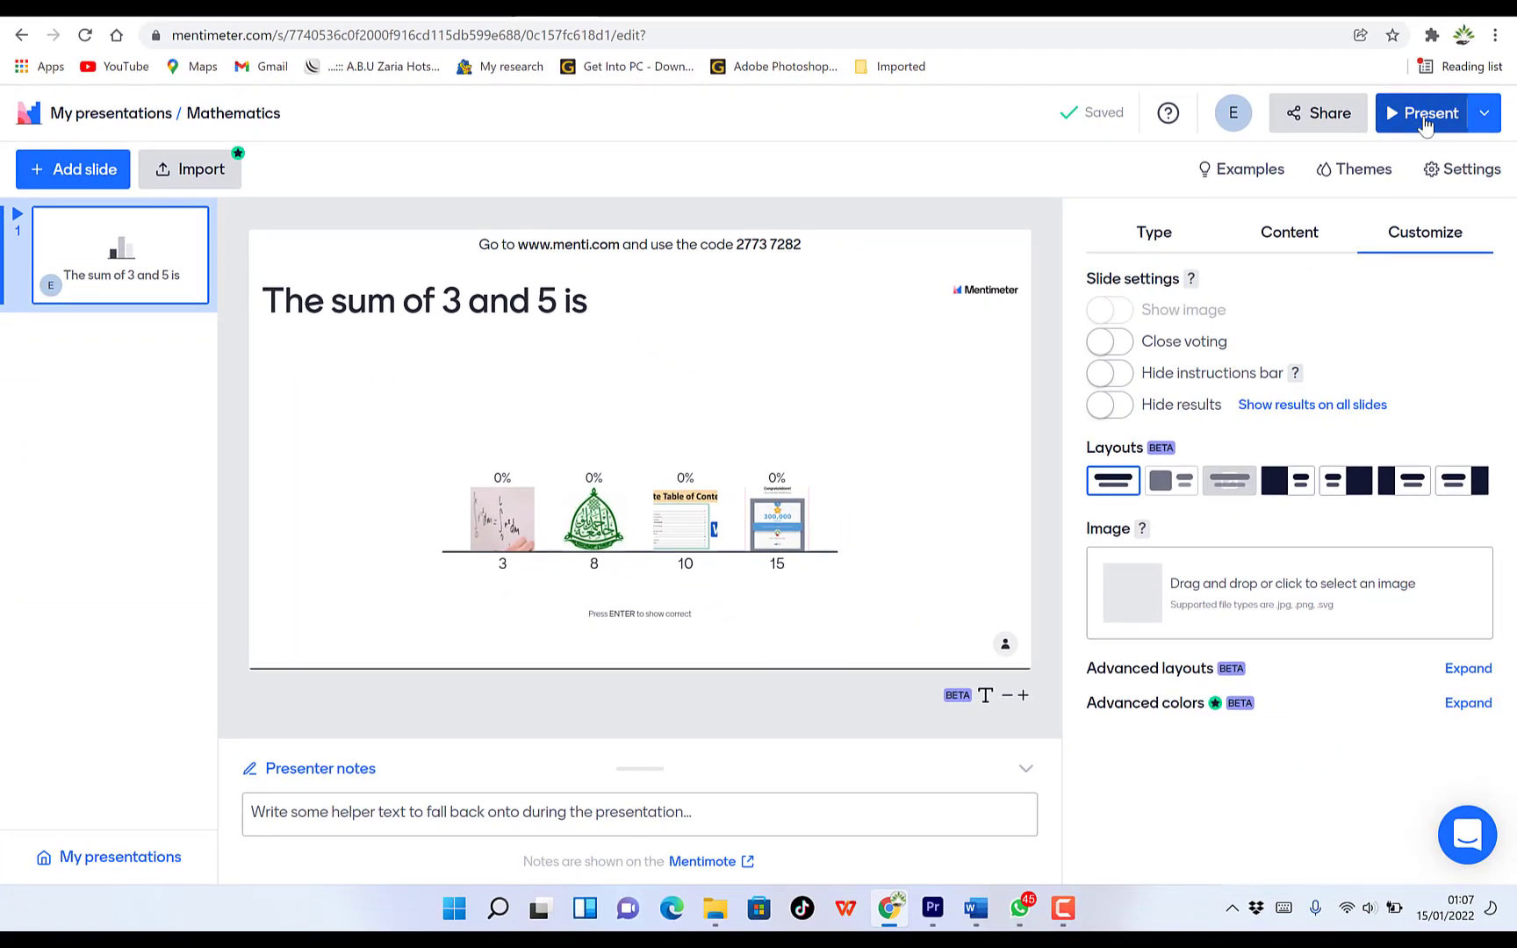
pyautogui.click(1424, 116)
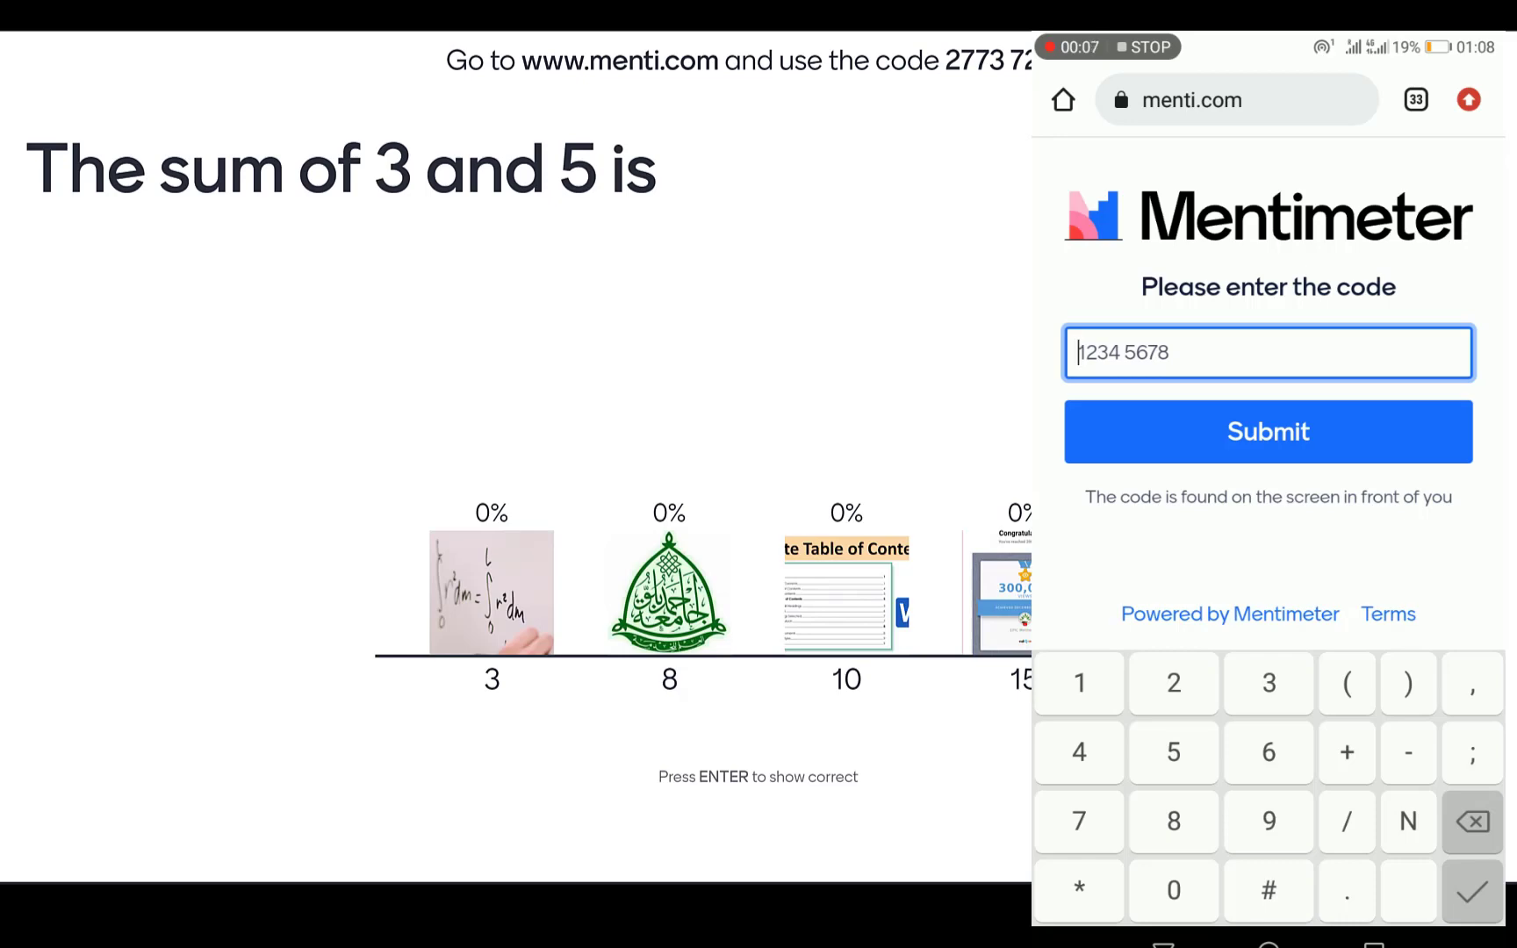
# - Join from the phone with the code, vote 8 so it reaches 100%, then exit full screen
pyautogui.write('27')
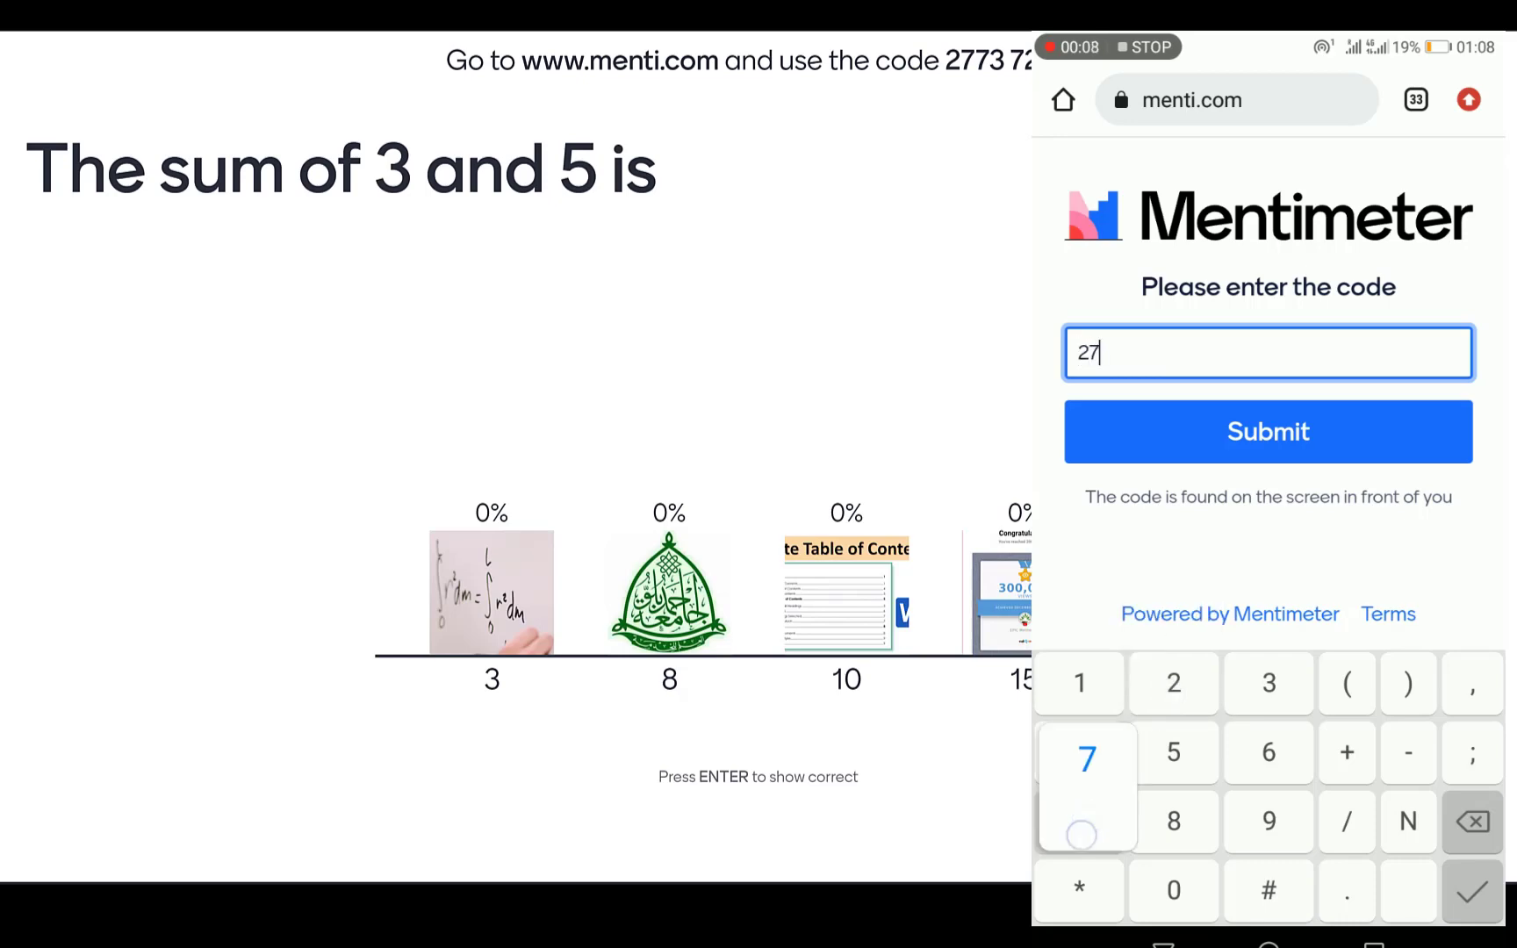
pyautogui.write('73 7')
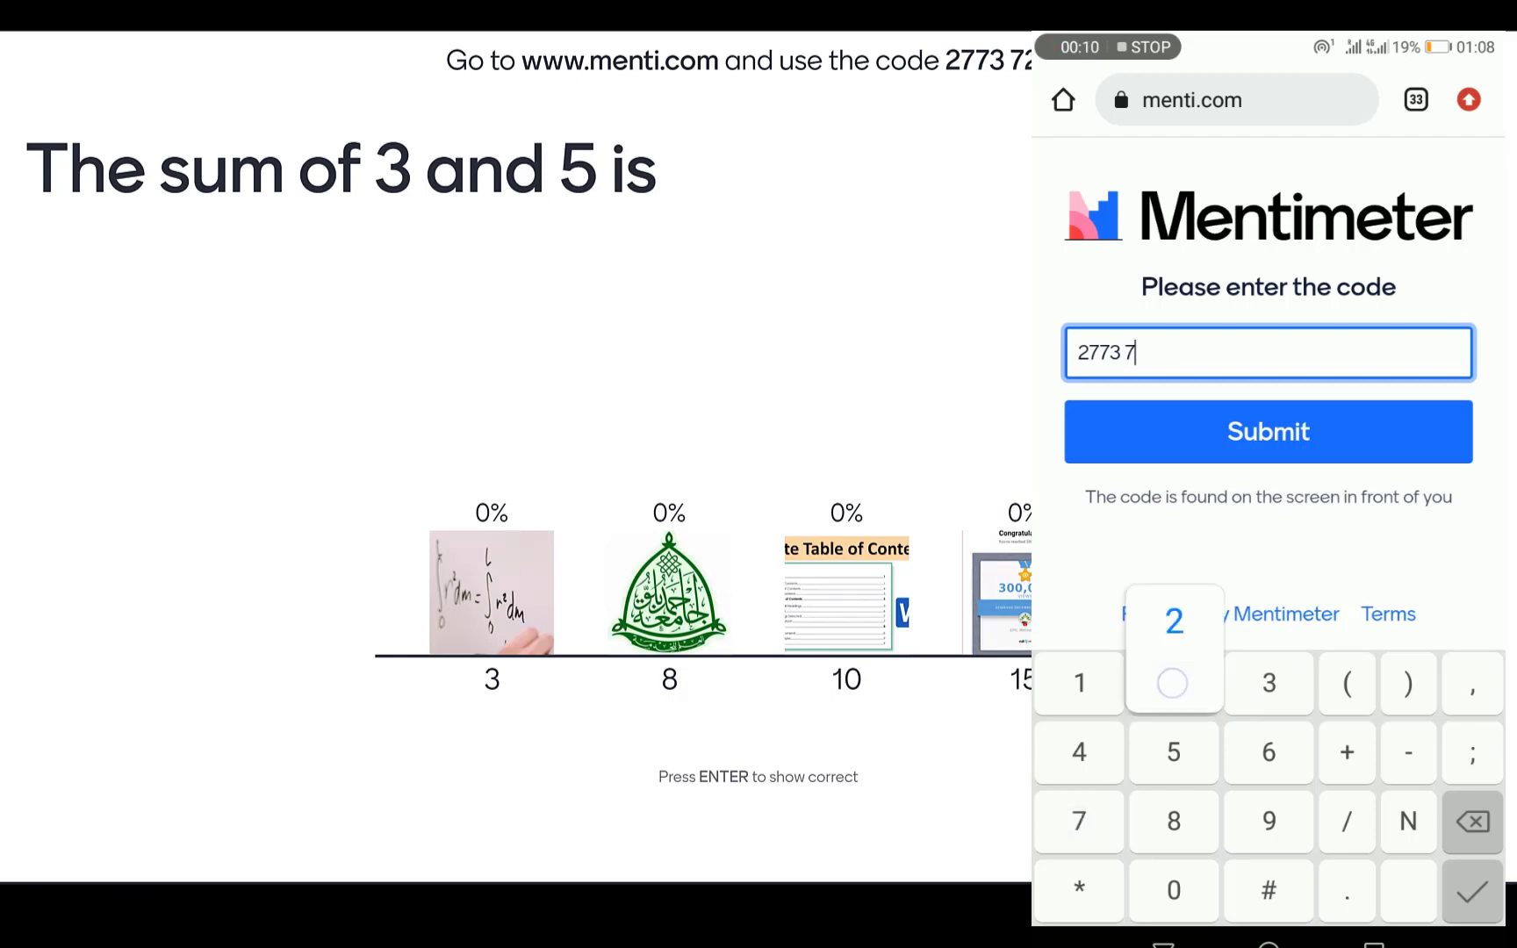
pyautogui.write('282')
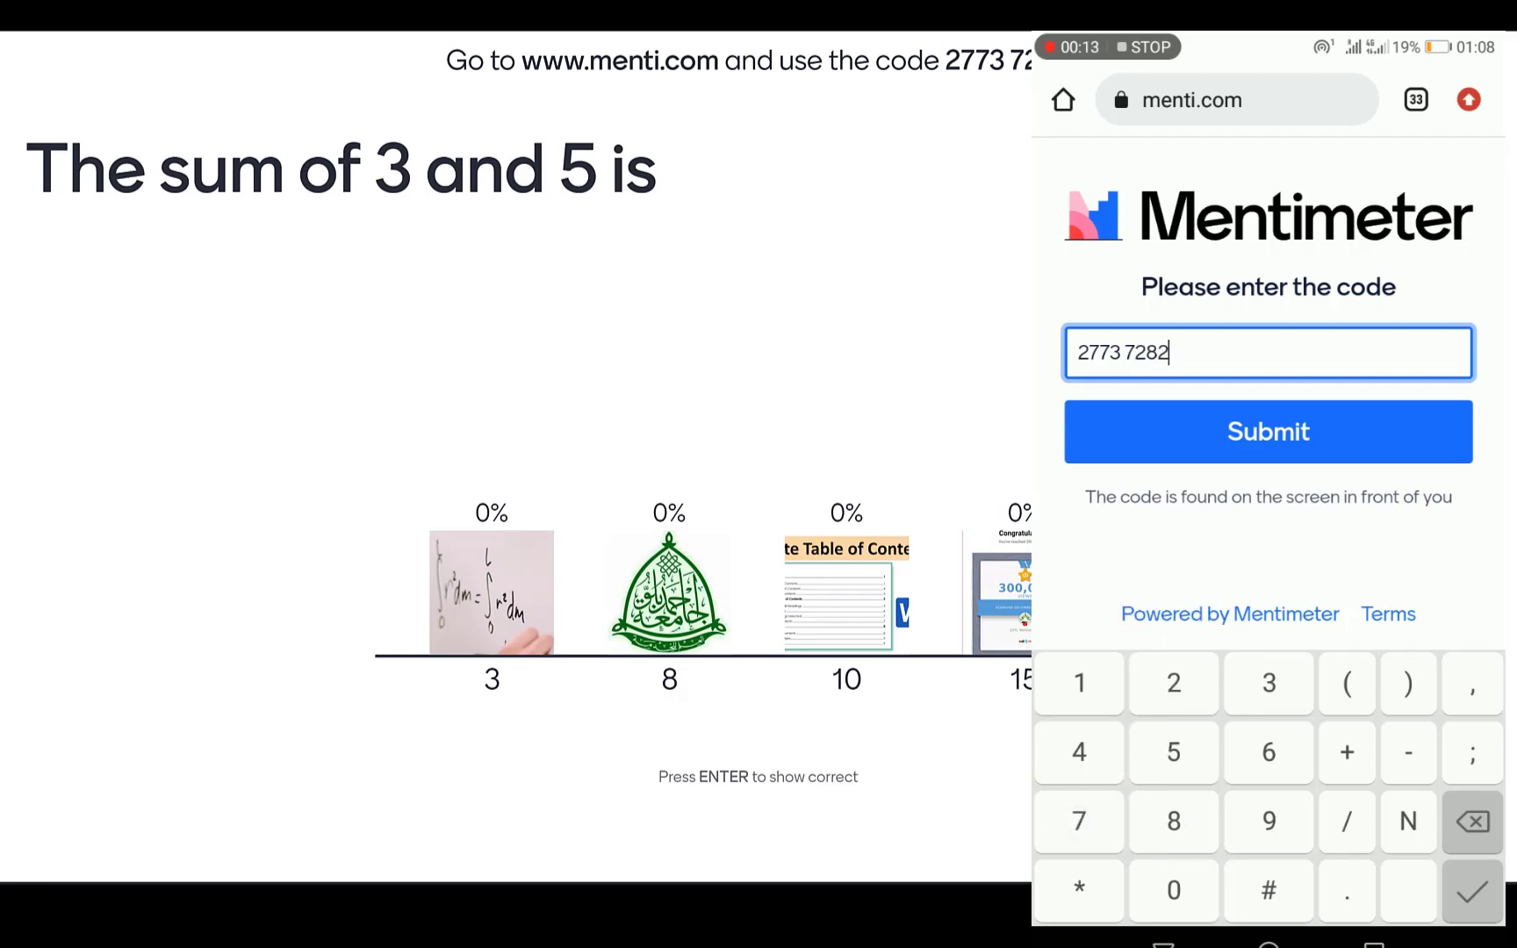
pyautogui.click(1375, 444)
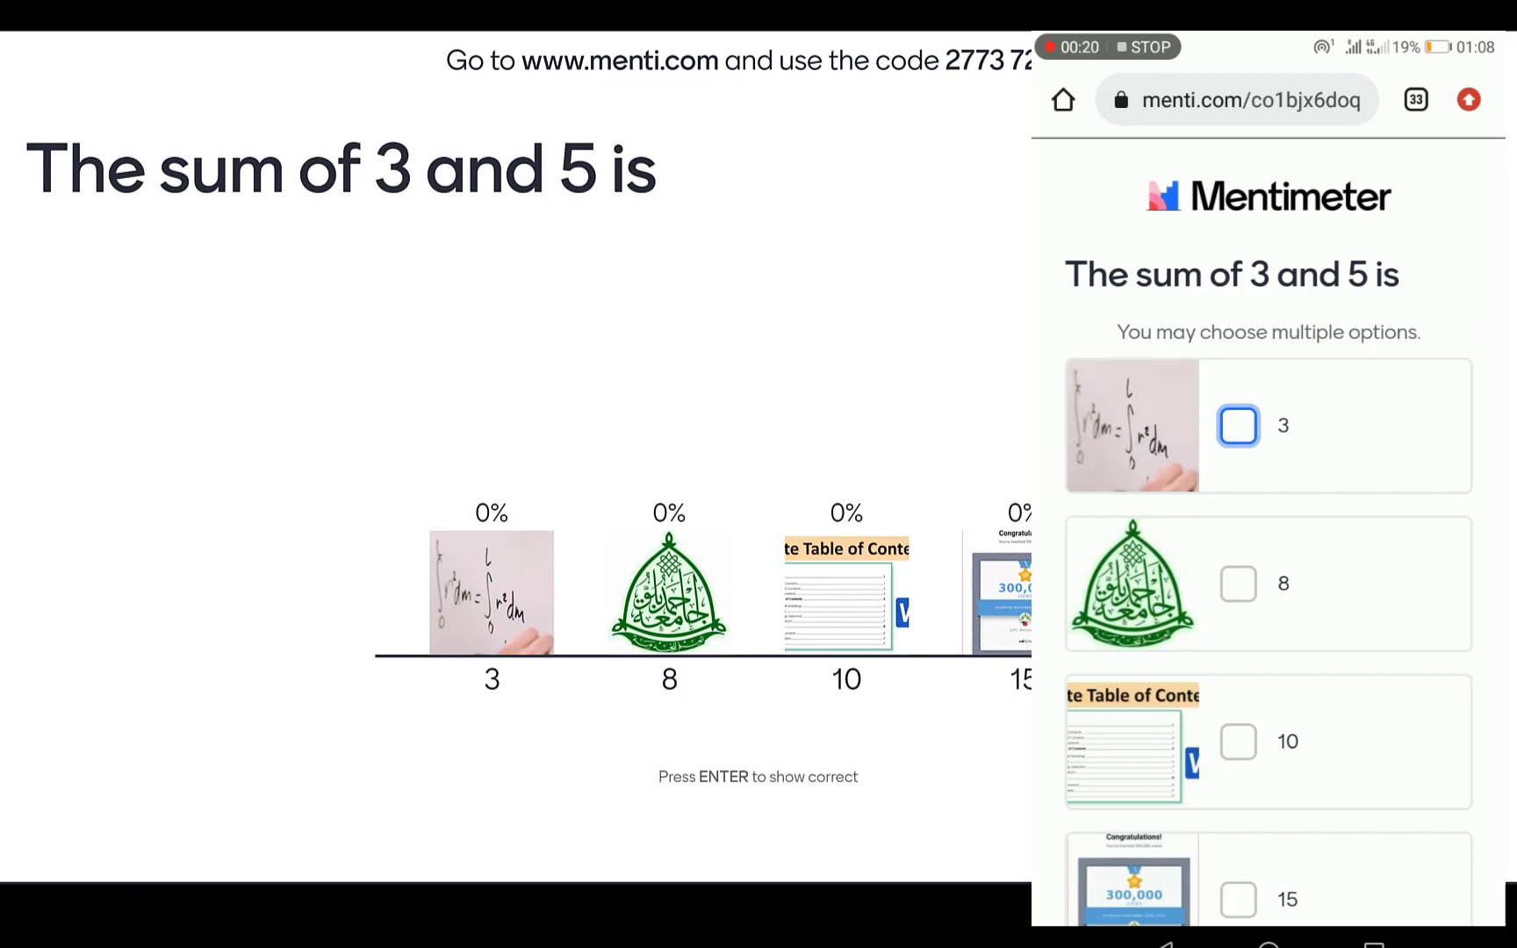
pyautogui.click(1238, 583)
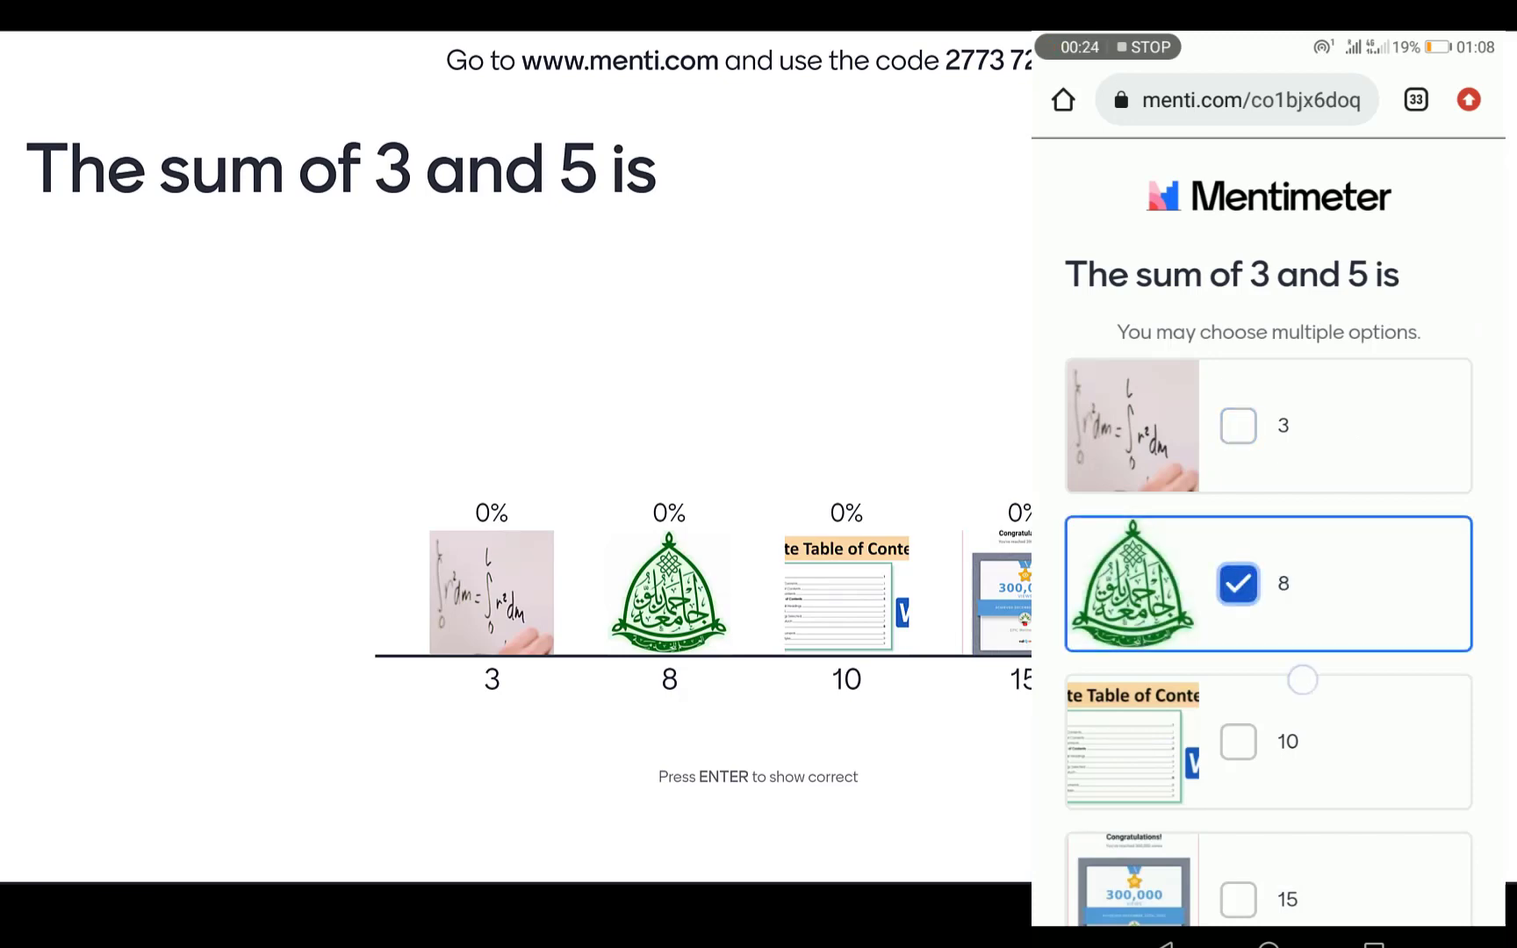
pyautogui.scroll(-3, 1304, 677)
pyautogui.click(1296, 752)
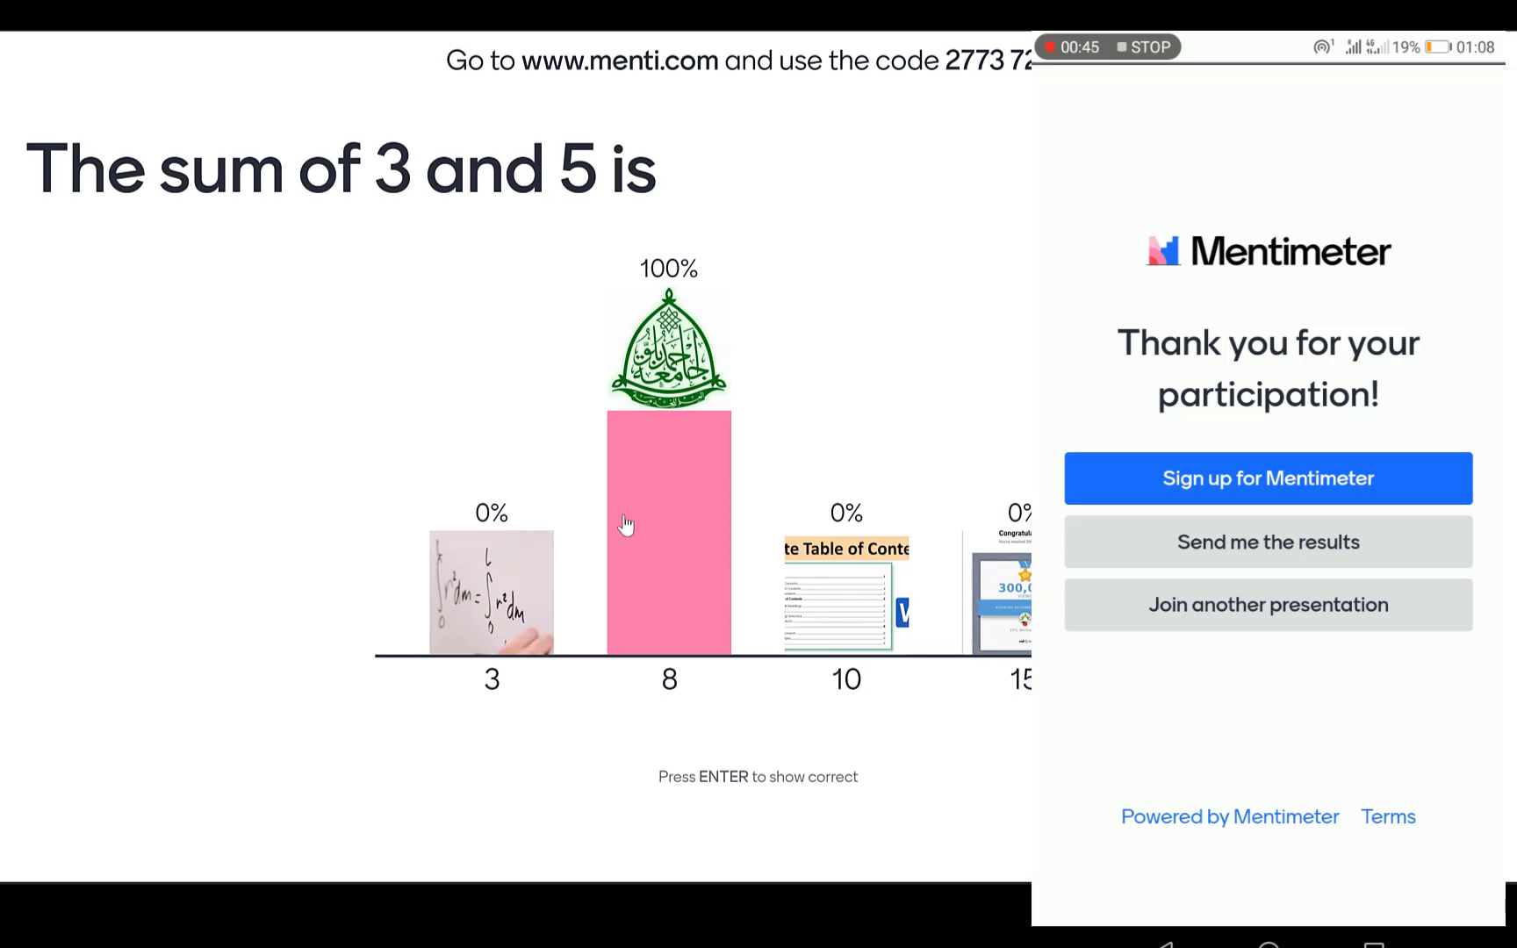
pyautogui.click(759, 52)
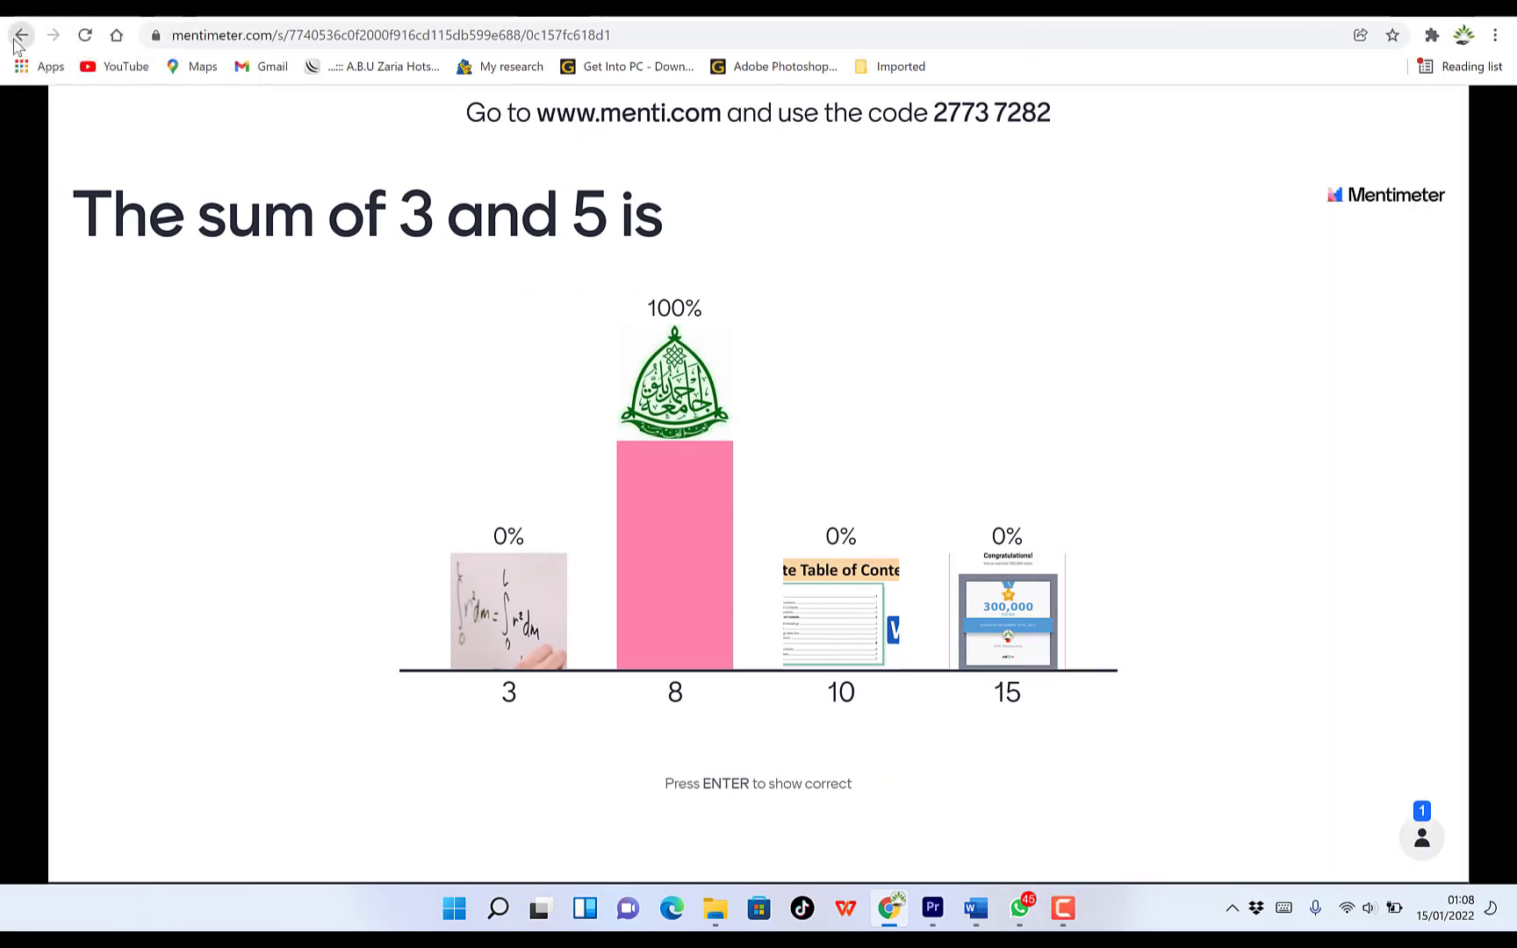
# - Go back to the Mathematics editor and add a blank second slide
pyautogui.click(22, 35)
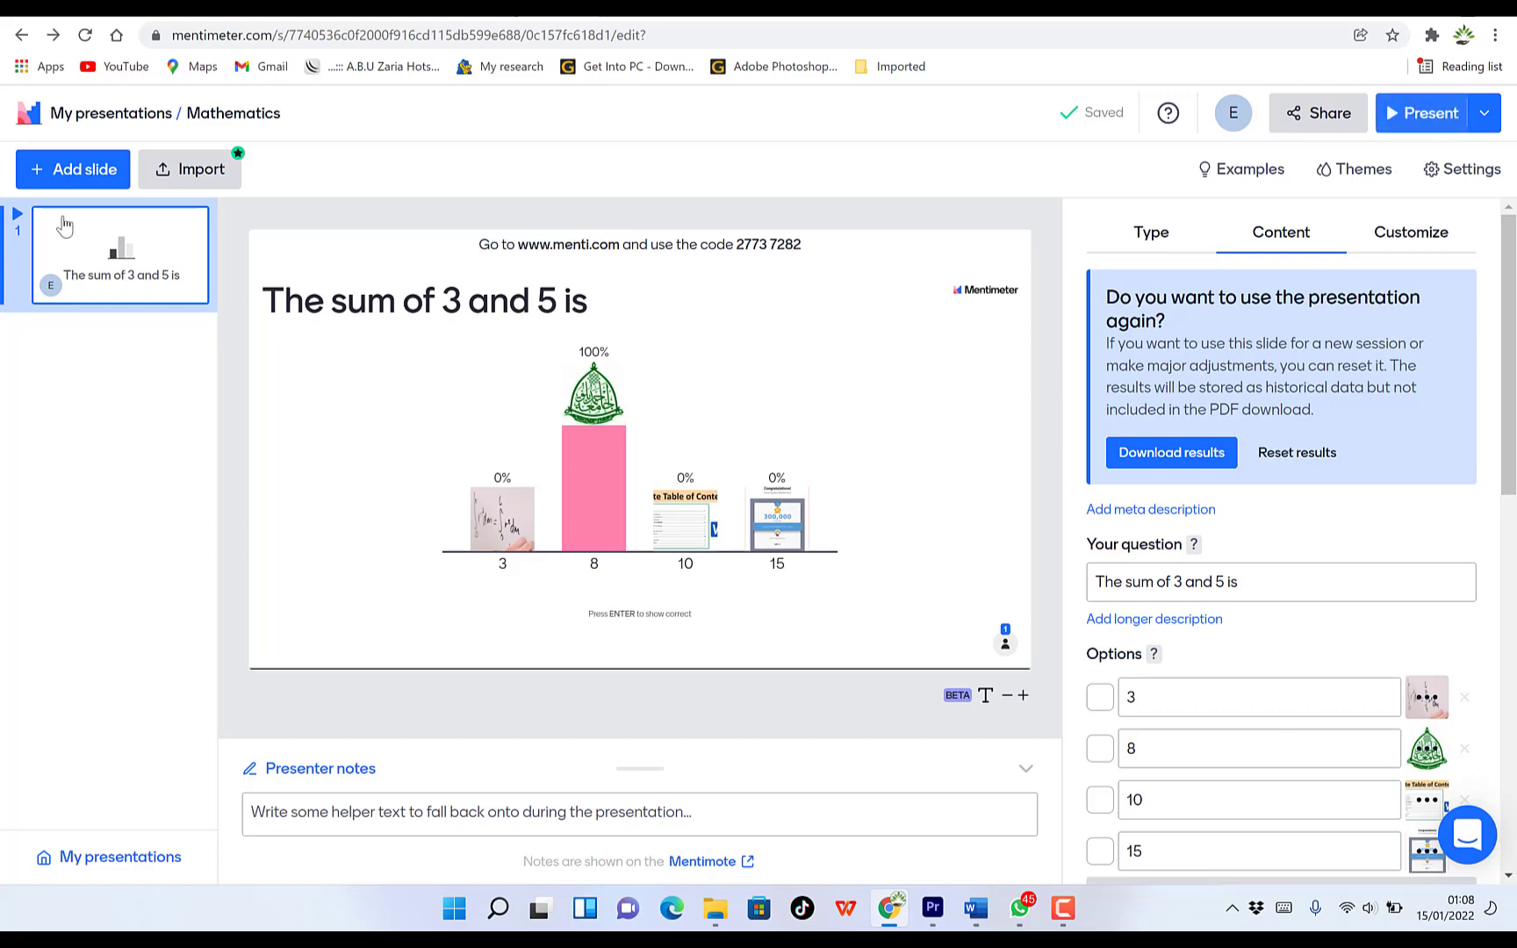
pyautogui.click(80, 176)
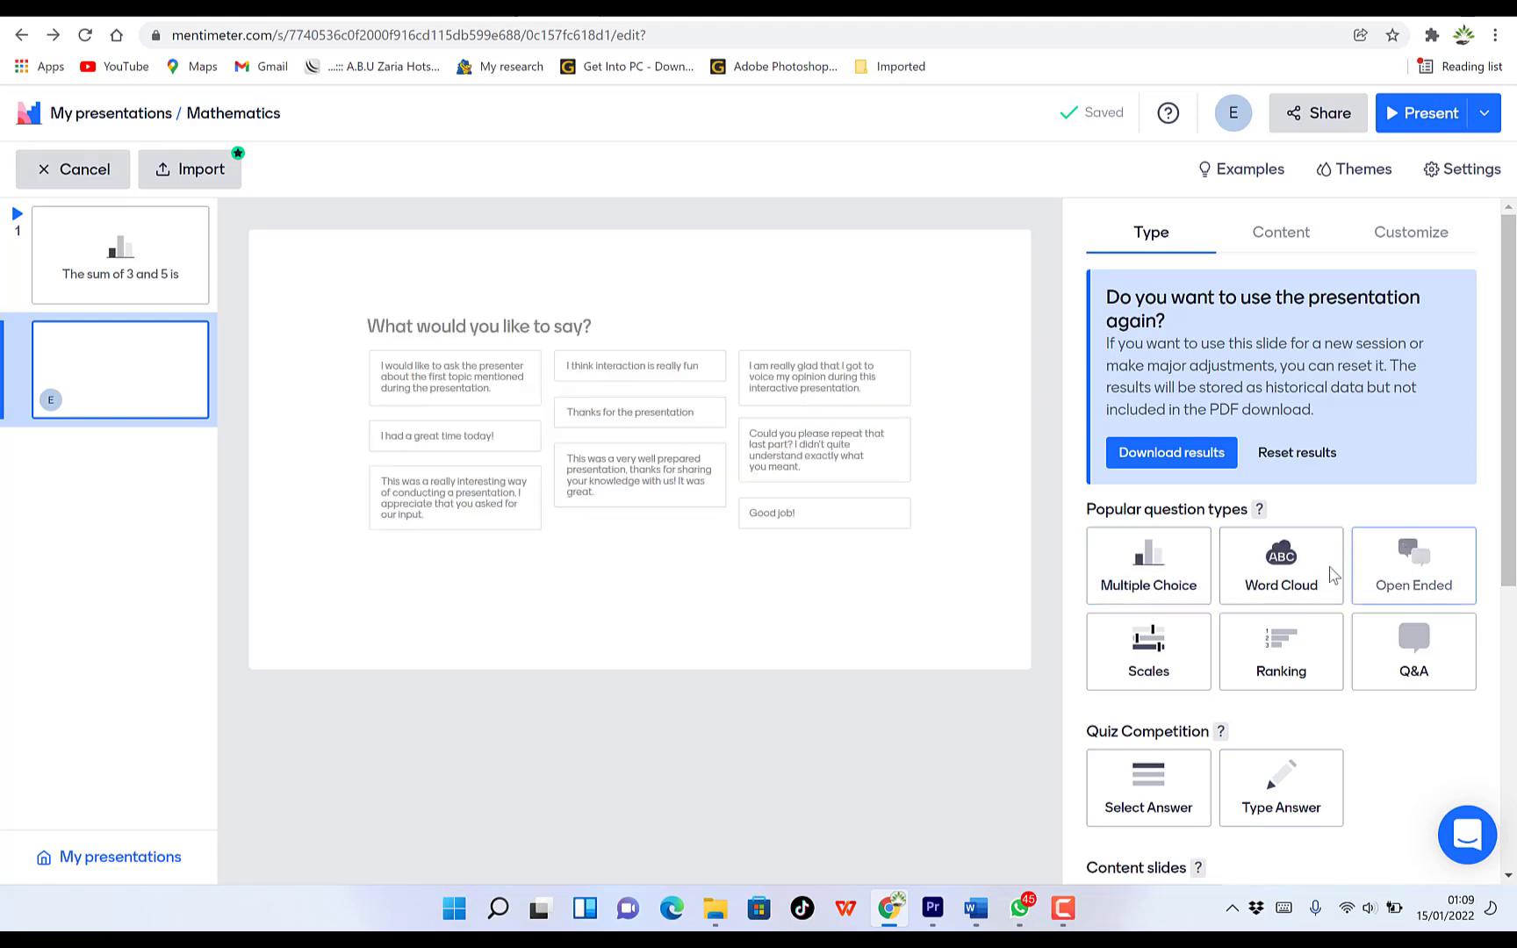
# - Make slide 2 a Word Cloud asking 'What part of speech is the word camel?'
pyautogui.click(1284, 597)
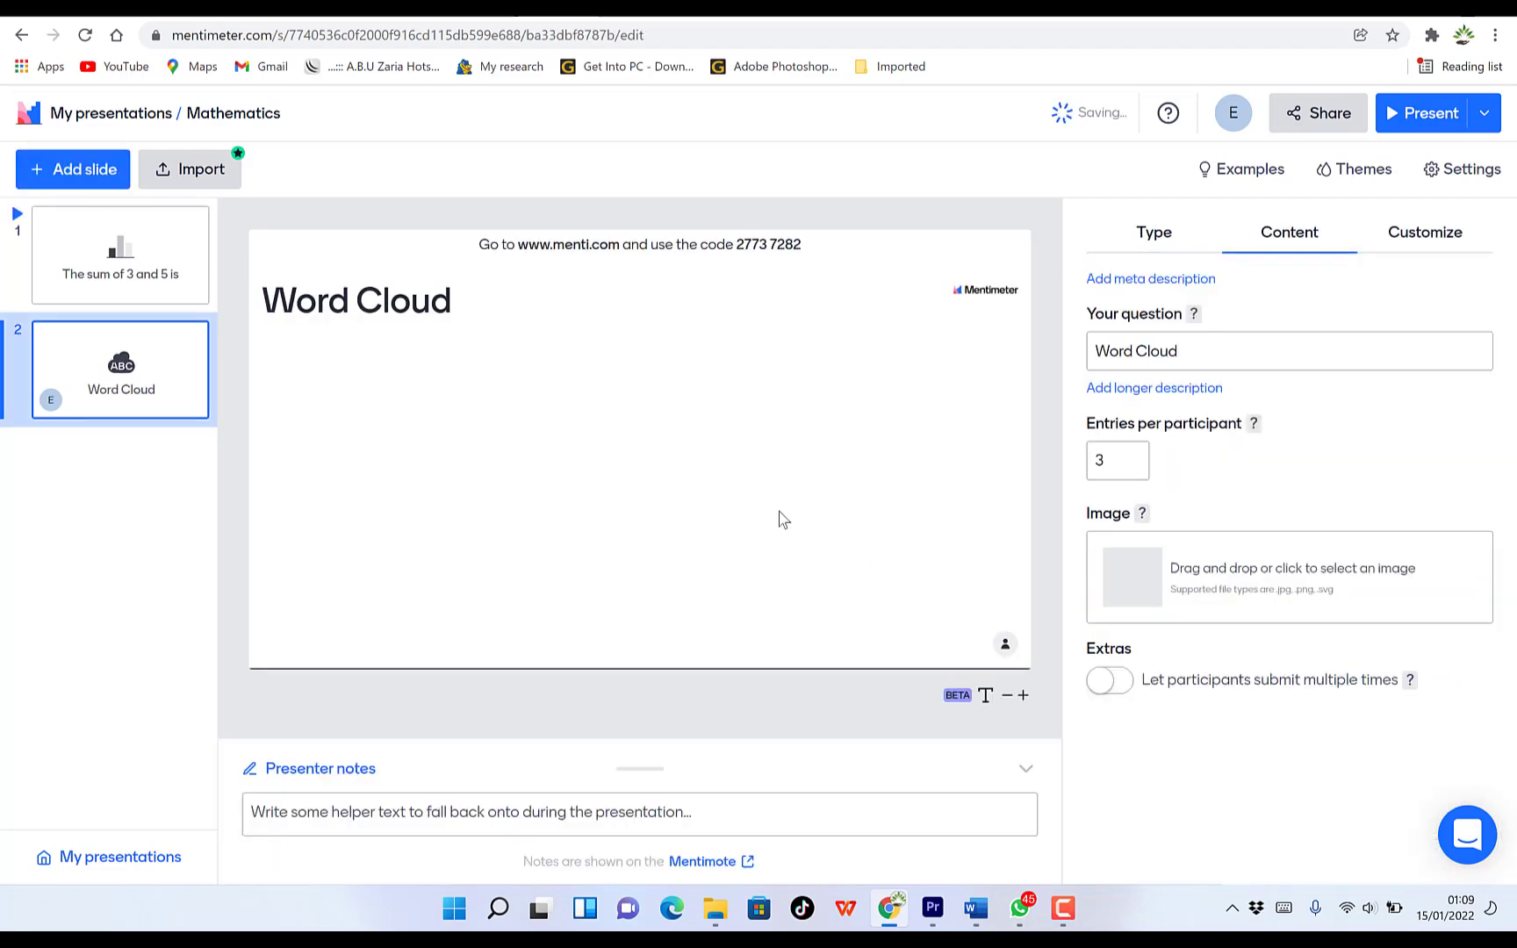
pyautogui.tripleClick(1242, 348)
pyautogui.write('What is')
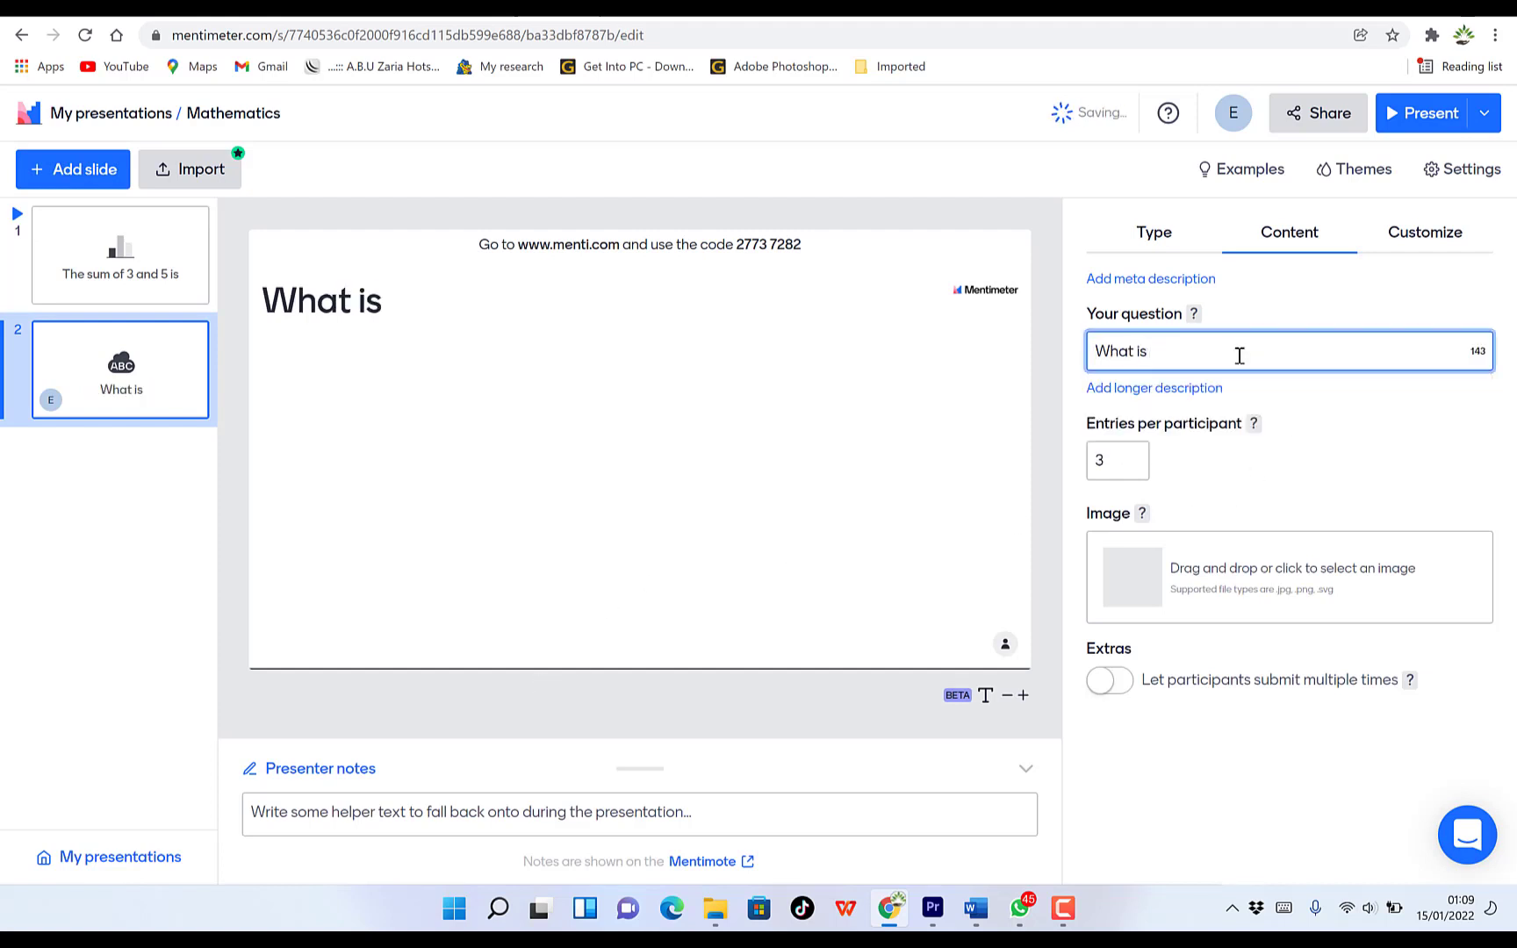
pyautogui.press('BackSpace')
pyautogui.press('BackSpace')
pyautogui.press('BackSpace')
pyautogui.write('part of speed')
pyautogui.write('h is th')
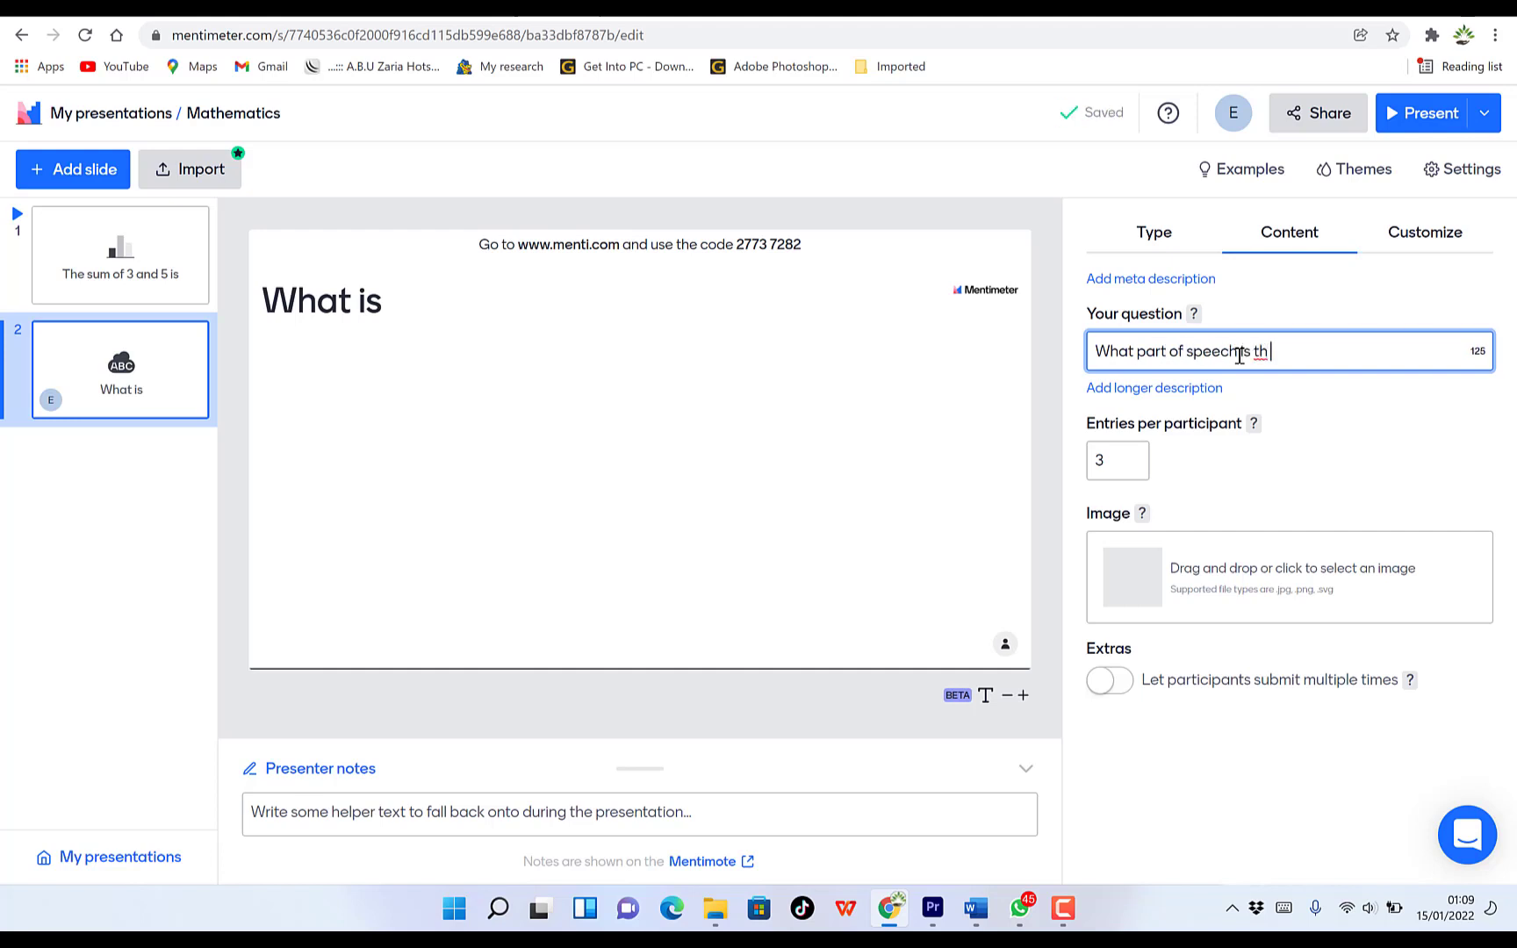
pyautogui.write('e wird ')
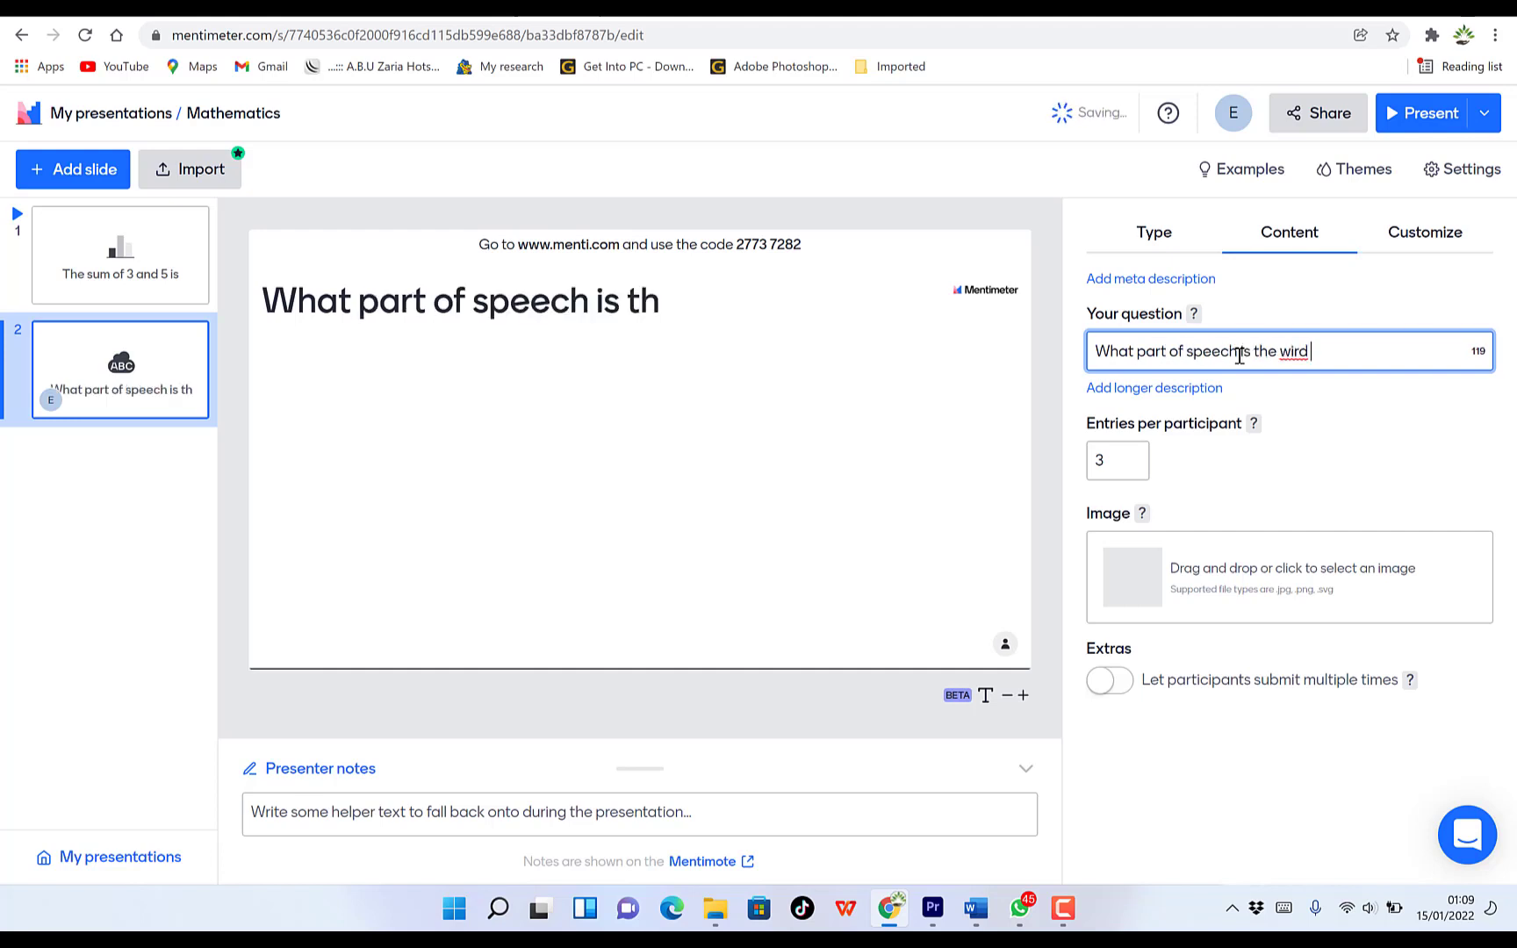
pyautogui.write('cN')
pyautogui.press('BackSpace')
pyautogui.write('amel?')
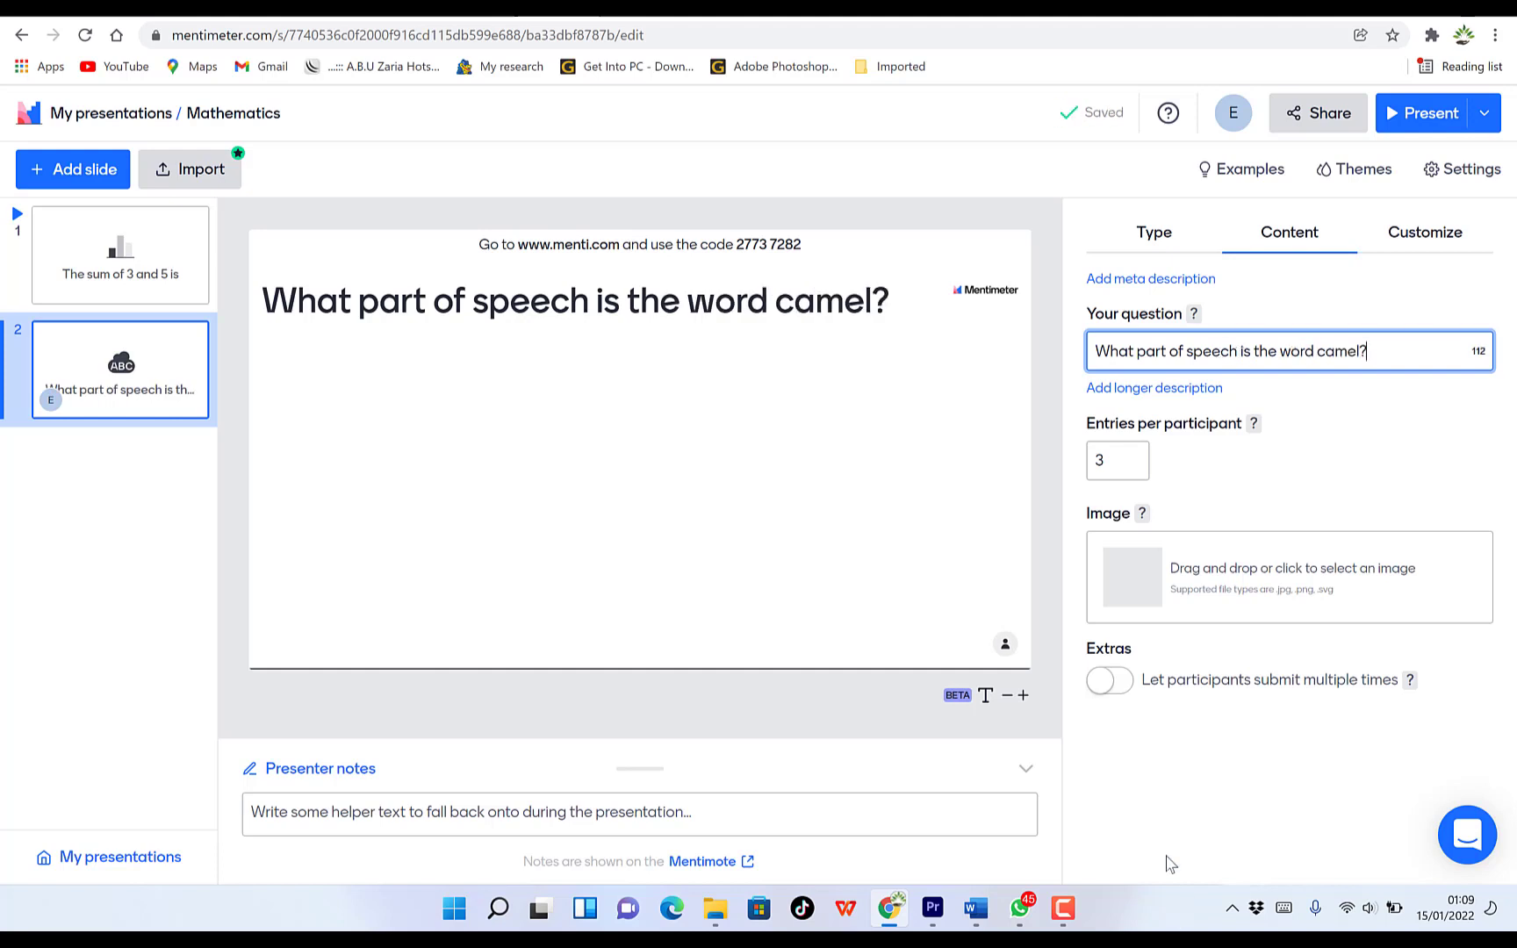
# - Set entries per participant to 2 and allow participants to submit multiple times
pyautogui.click(1133, 460)
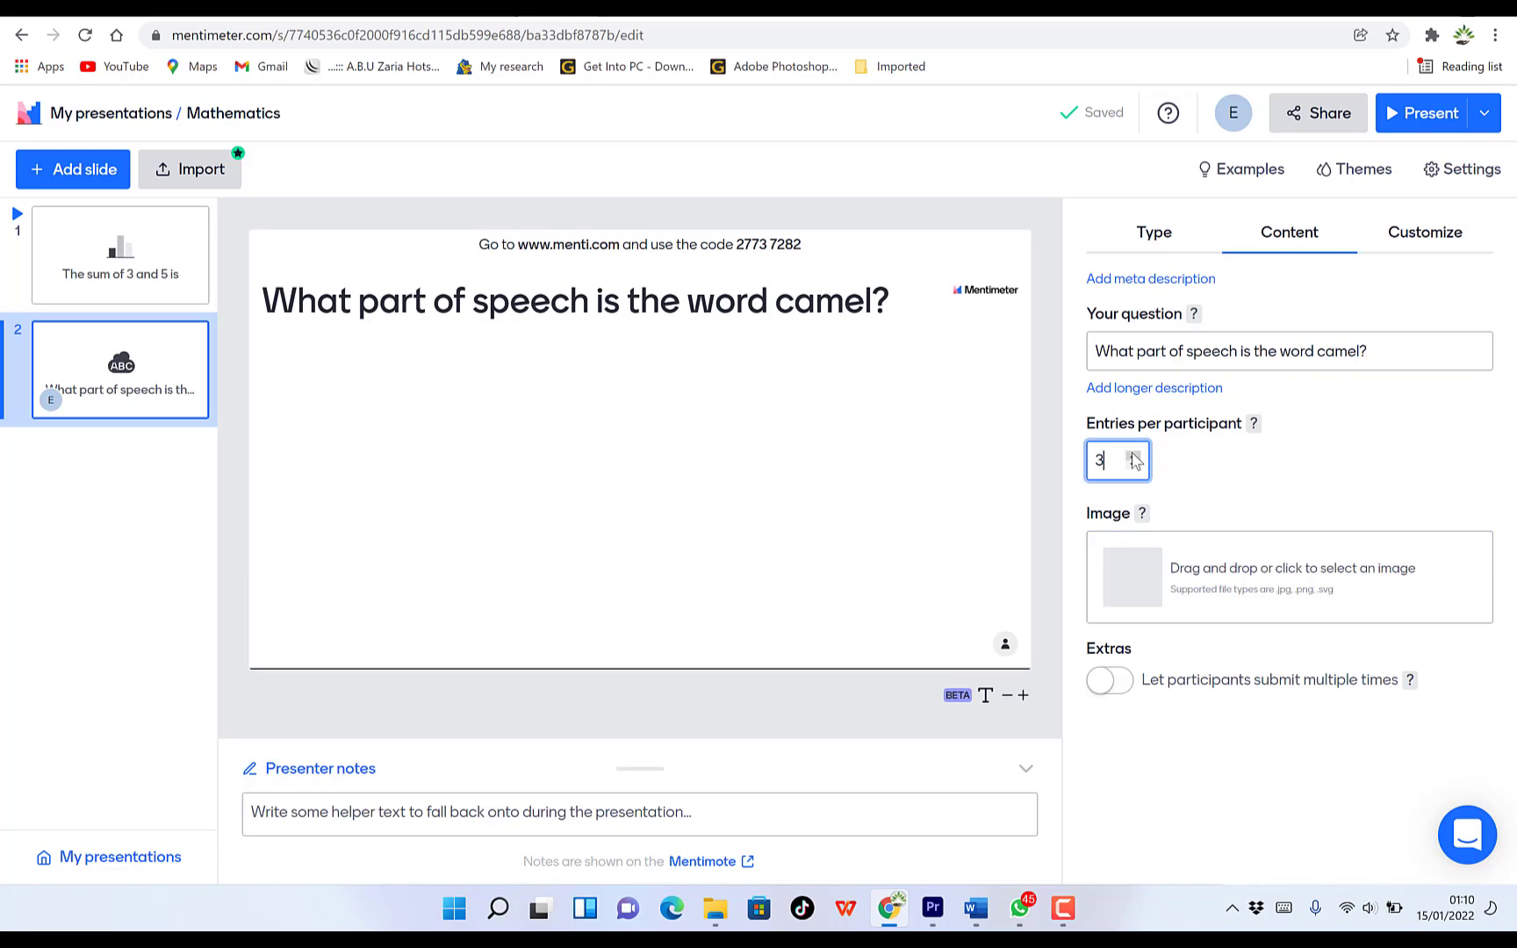
pyautogui.click(1134, 457)
pyautogui.click(1135, 468)
pyautogui.click(1122, 688)
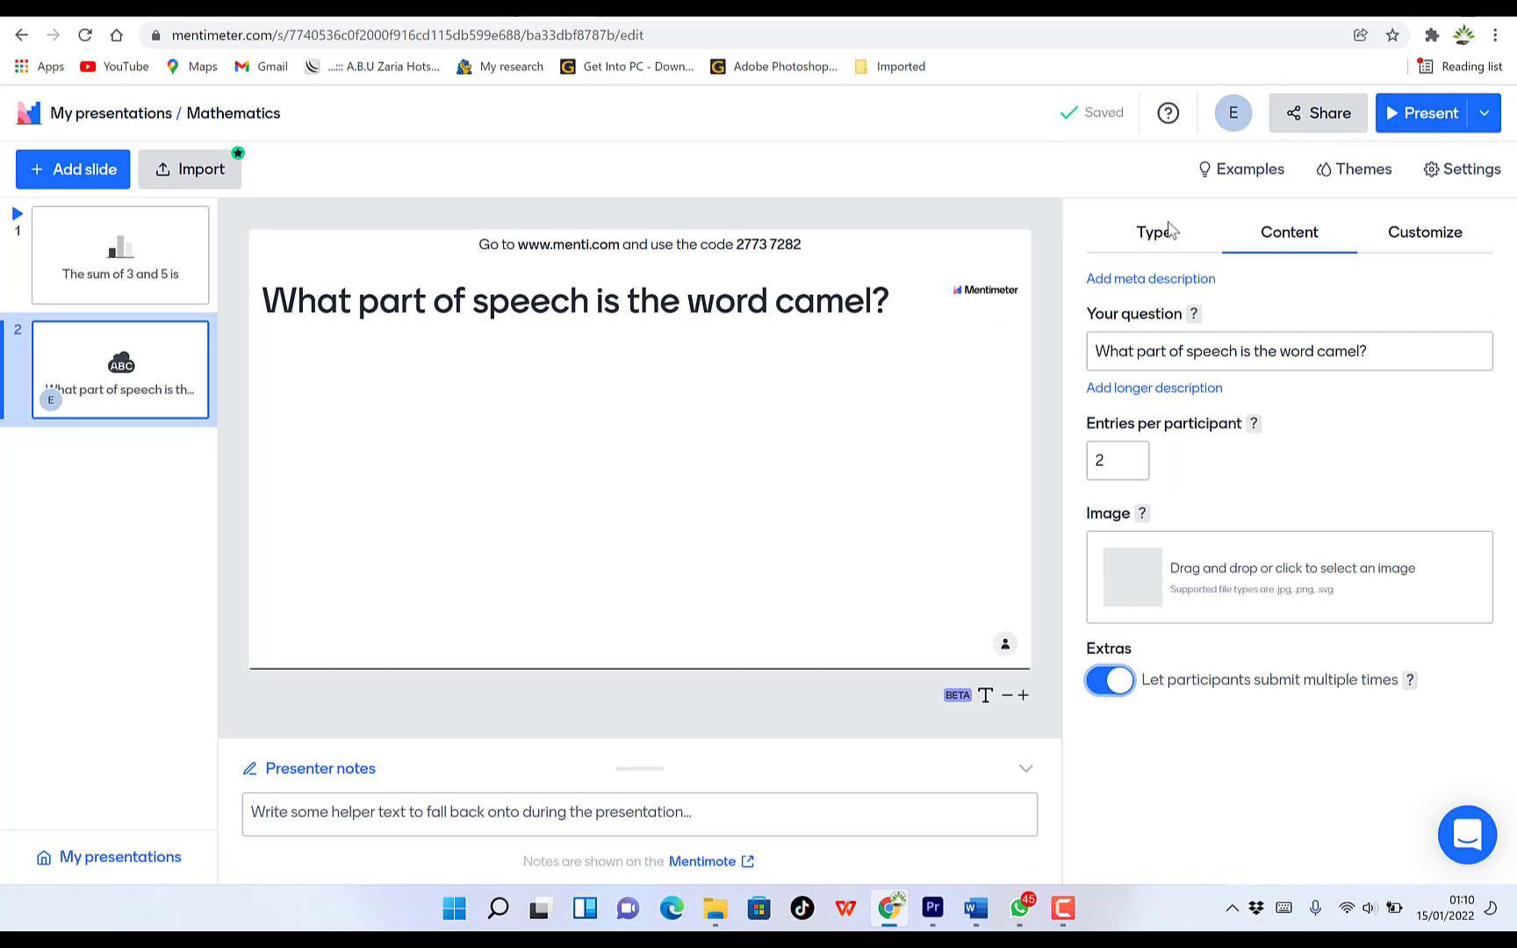
# - Present the camel slide, submit 'Noun' and 'It's a noin' from the phone, then exit full screen
pyautogui.click(1438, 125)
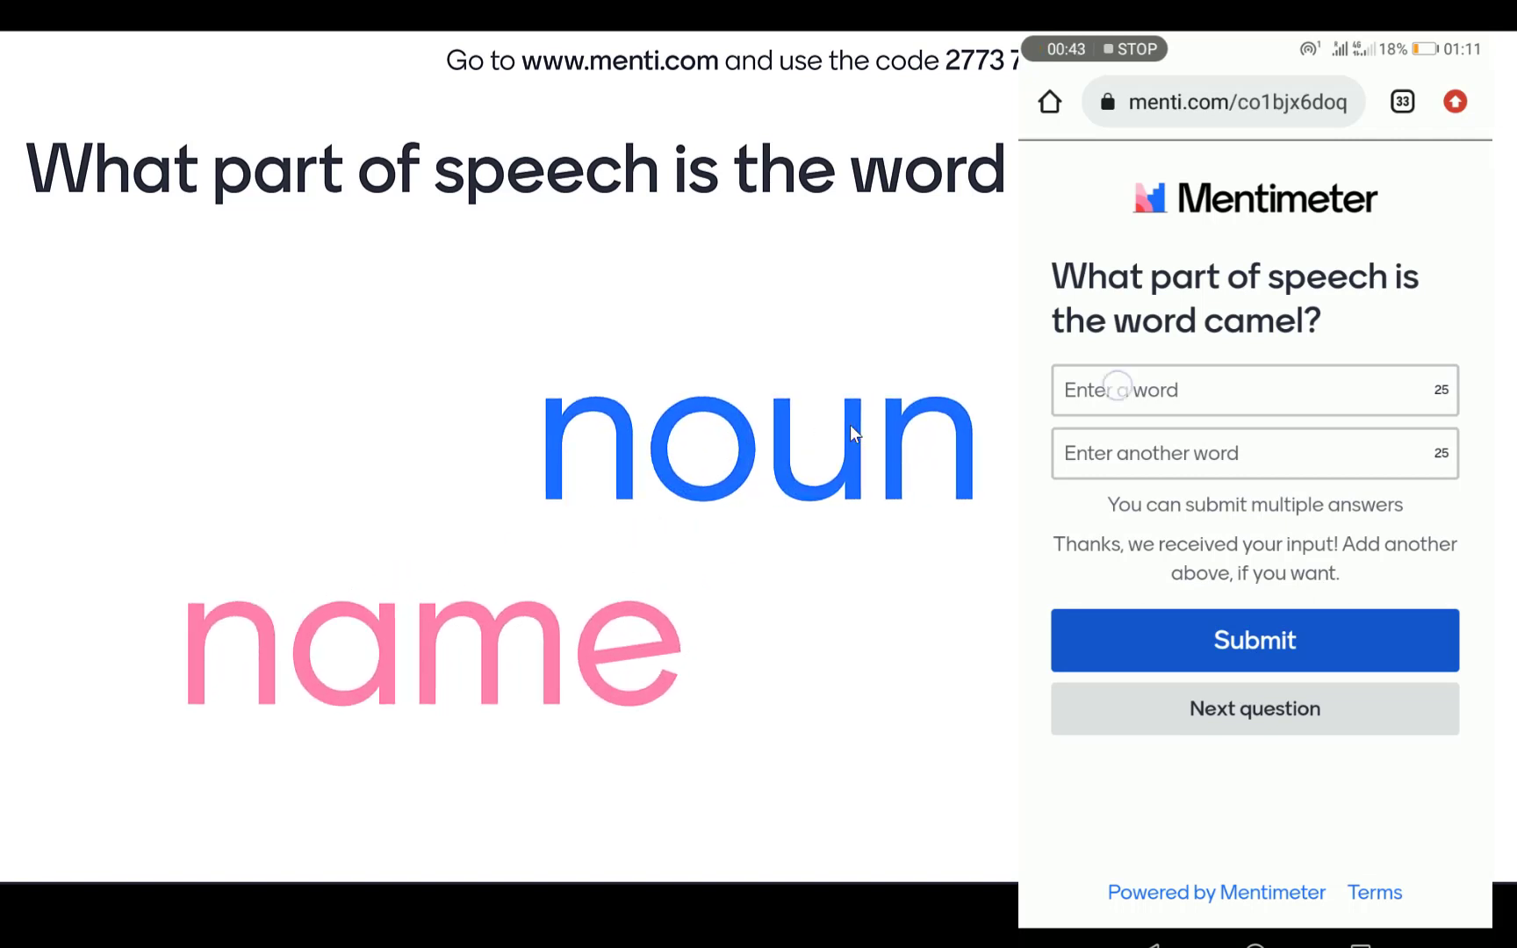
pyautogui.click(1118, 387)
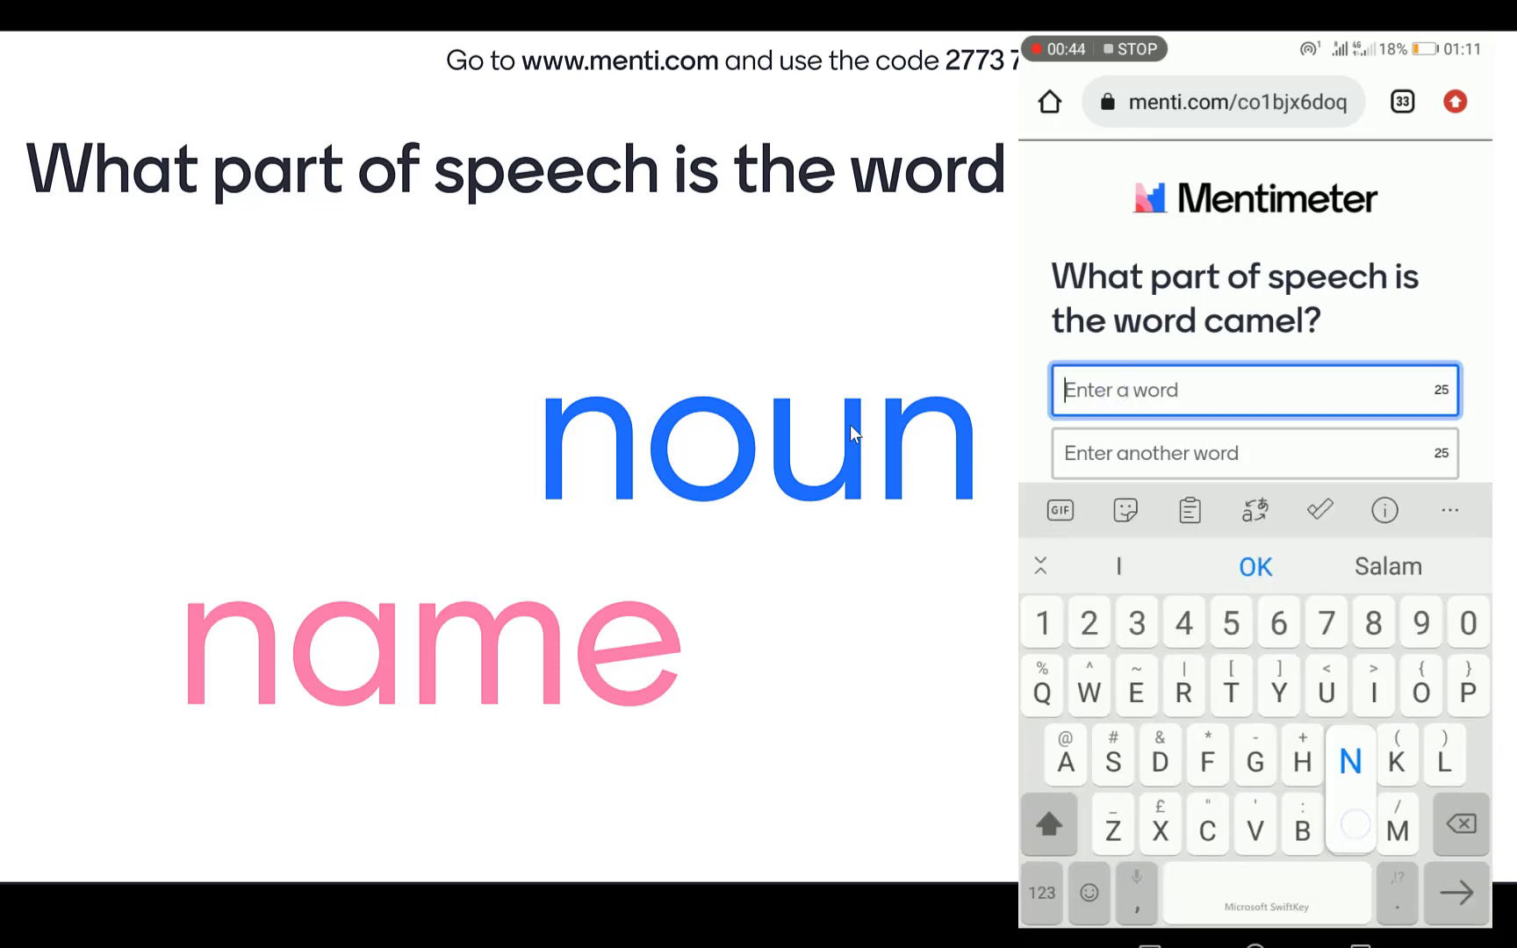
pyautogui.write('Noun')
pyautogui.press('Tab')
pyautogui.write('I')
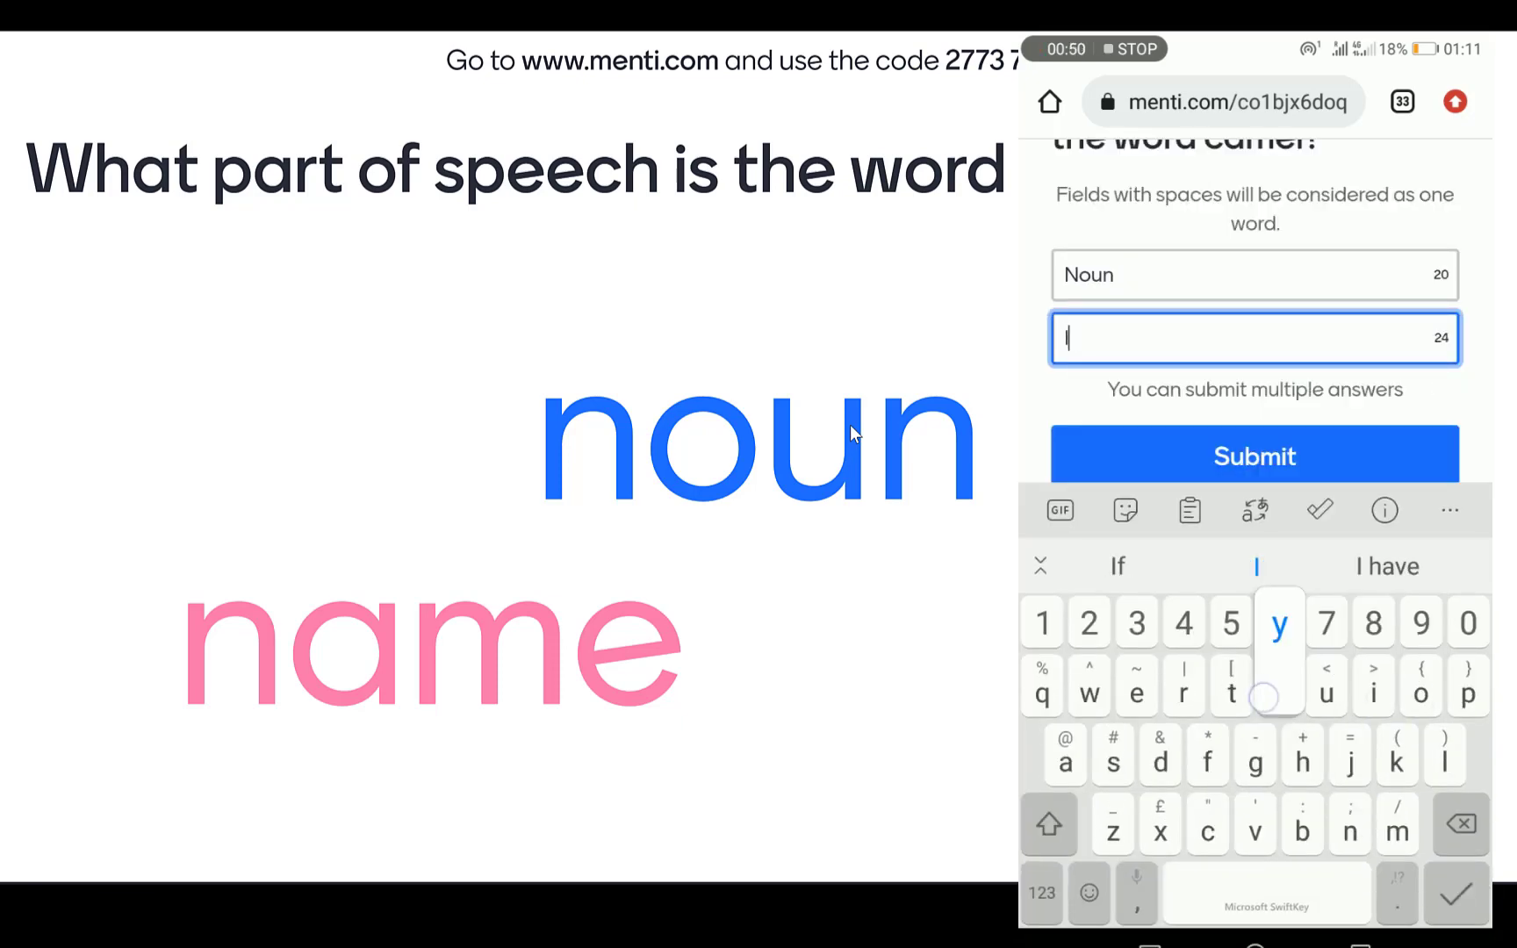
pyautogui.write("t's a no")
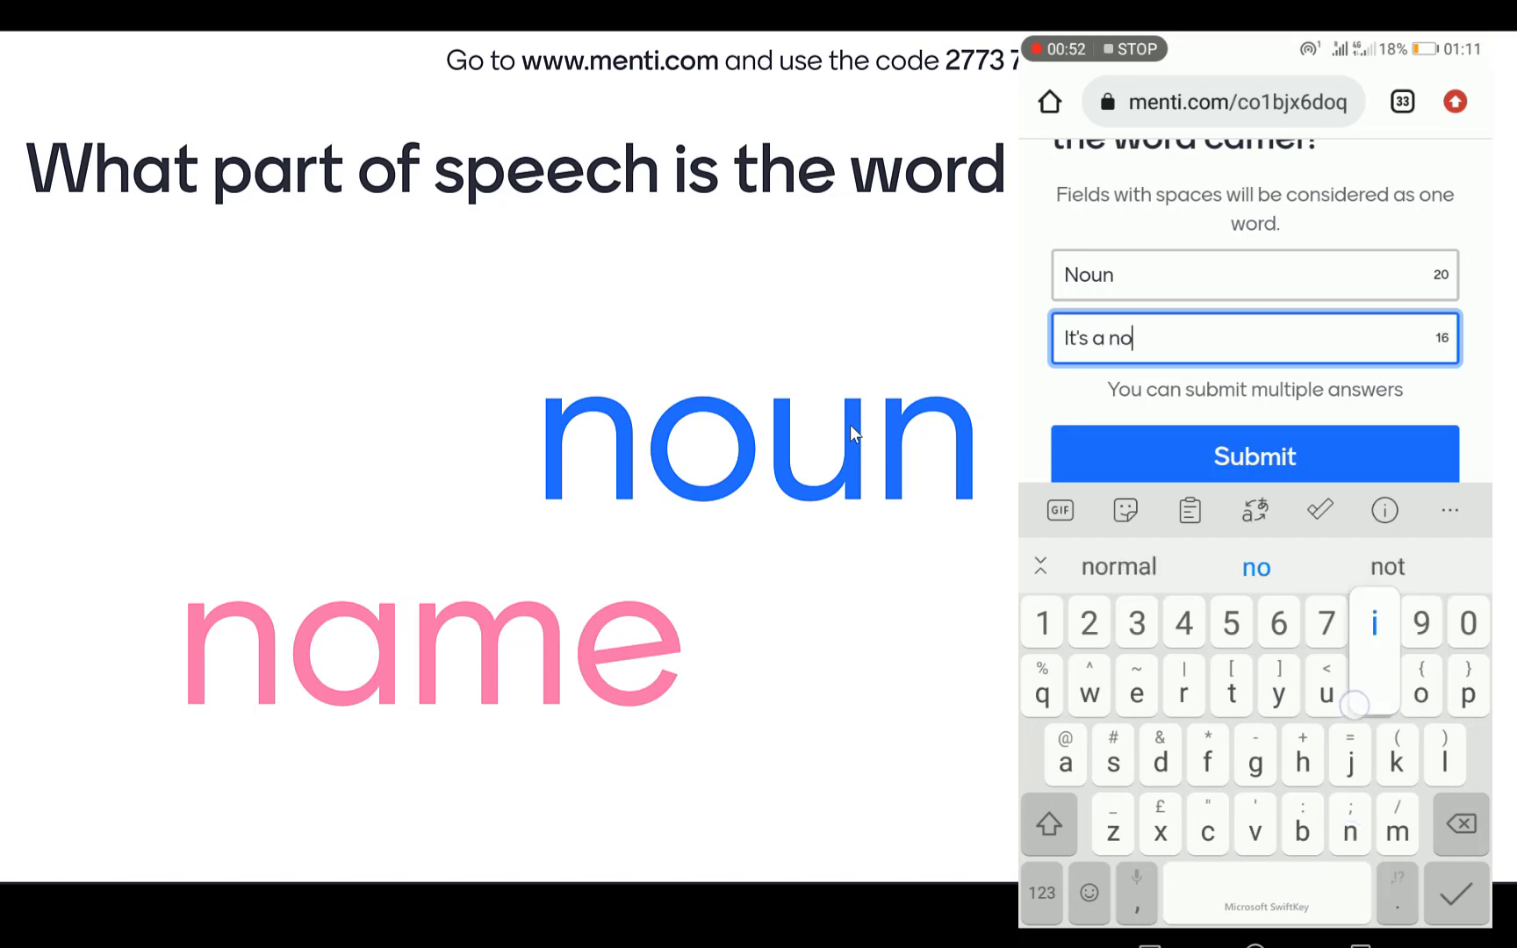
pyautogui.write('in')
pyautogui.click(1387, 465)
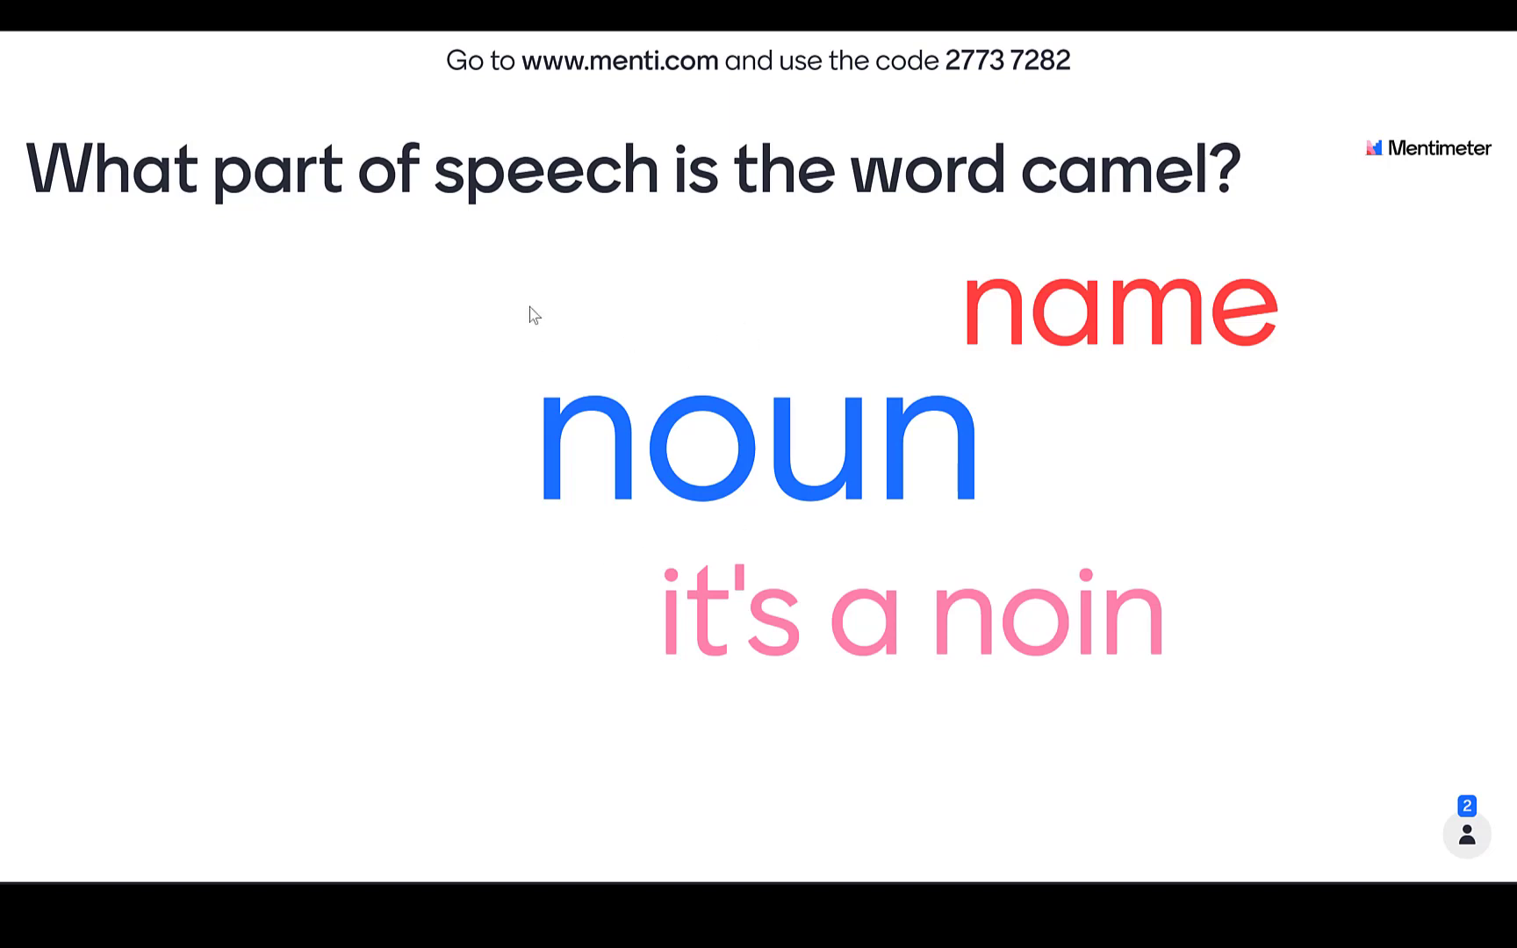
pyautogui.press('Escape')
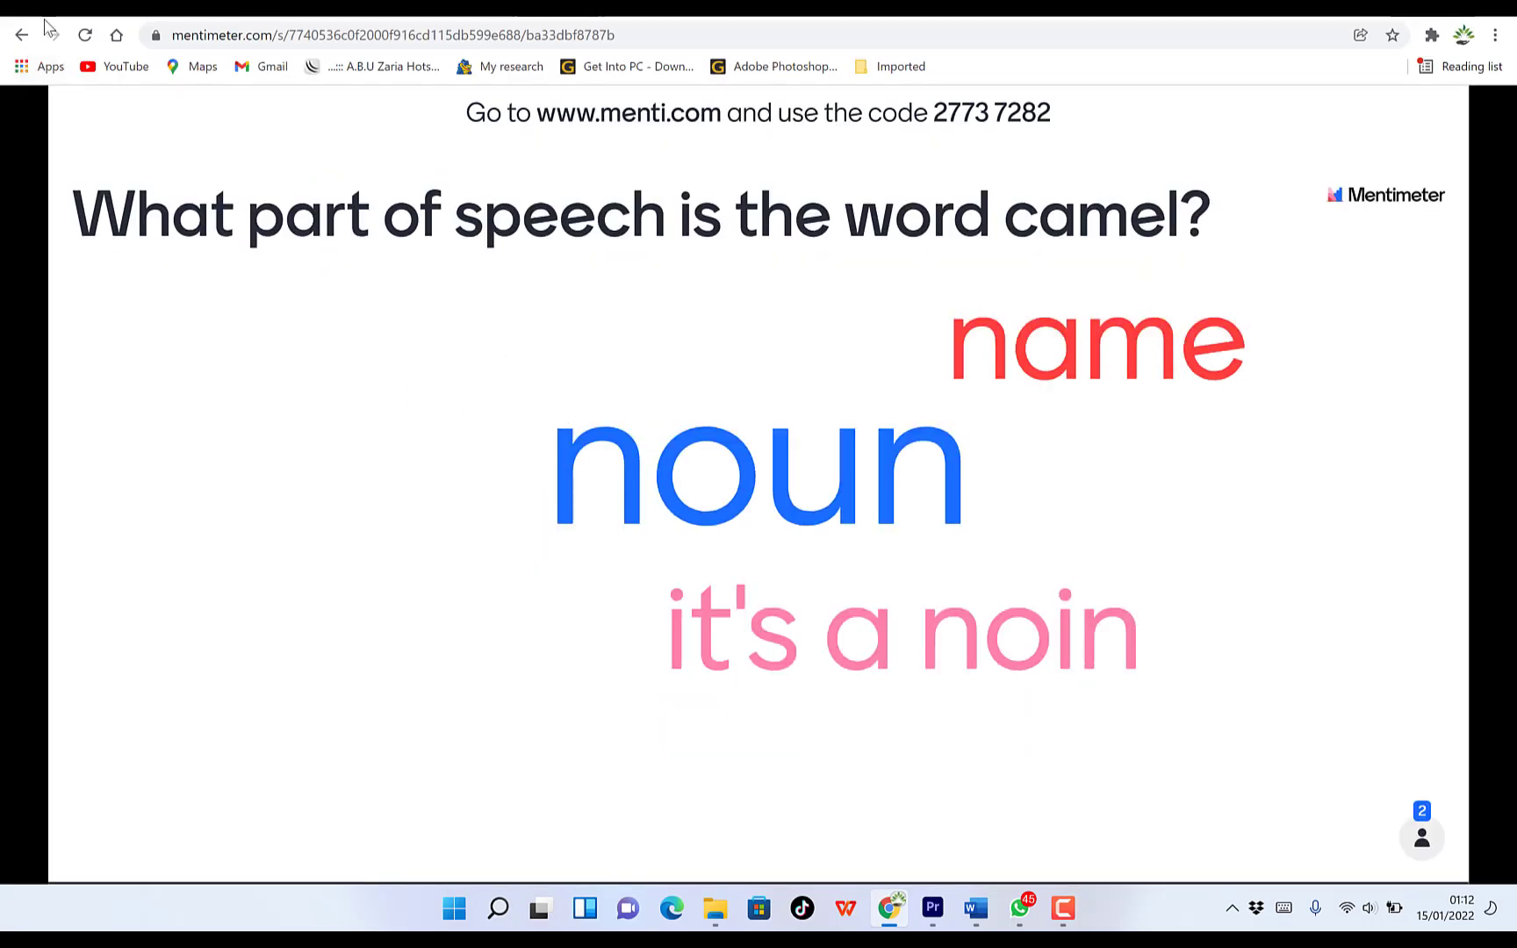
# - Return to the editor for the camel word-cloud slide, now showing its collected responses
pyautogui.click(20, 37)
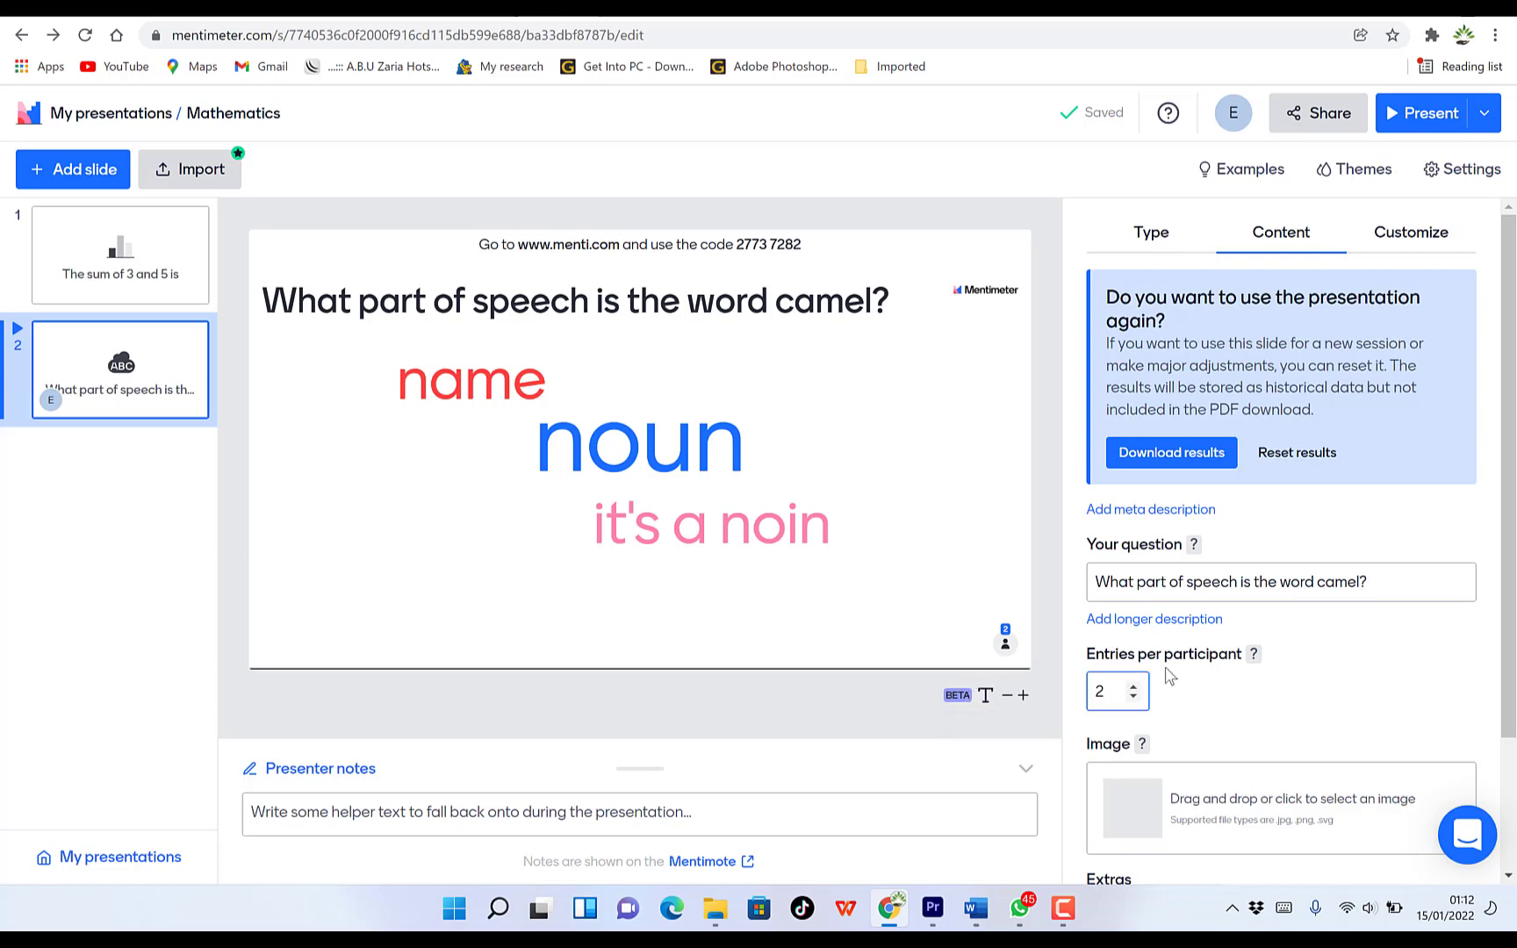
# - Copy the voting link in Share with participation set to 'Anyone with the link, code, or QR'
pyautogui.click(1308, 116)
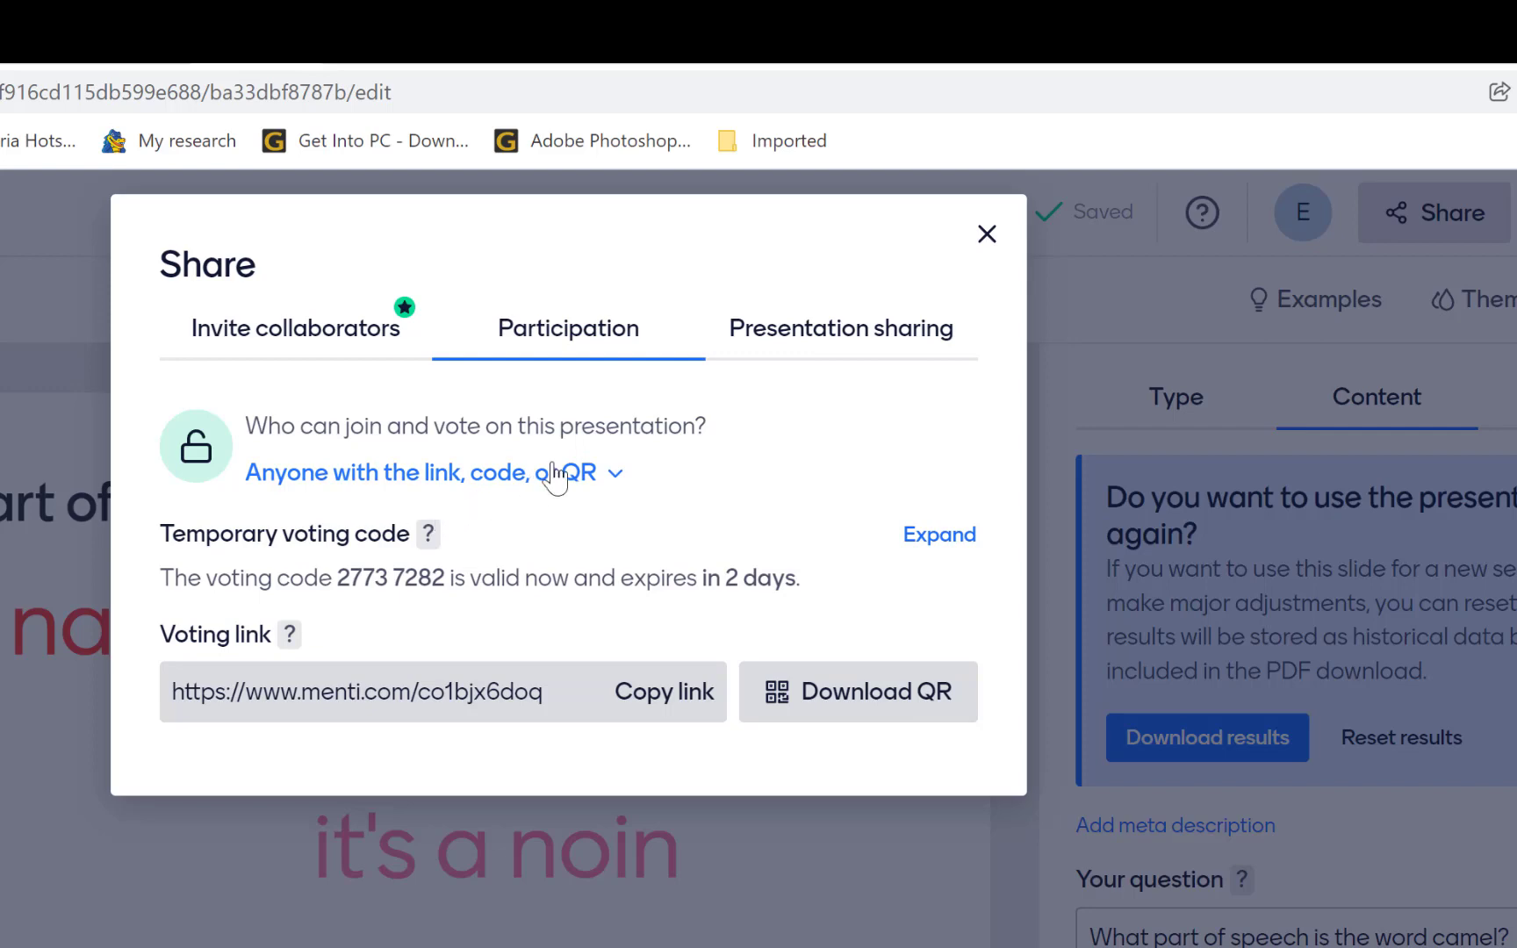
pyautogui.click(615, 474)
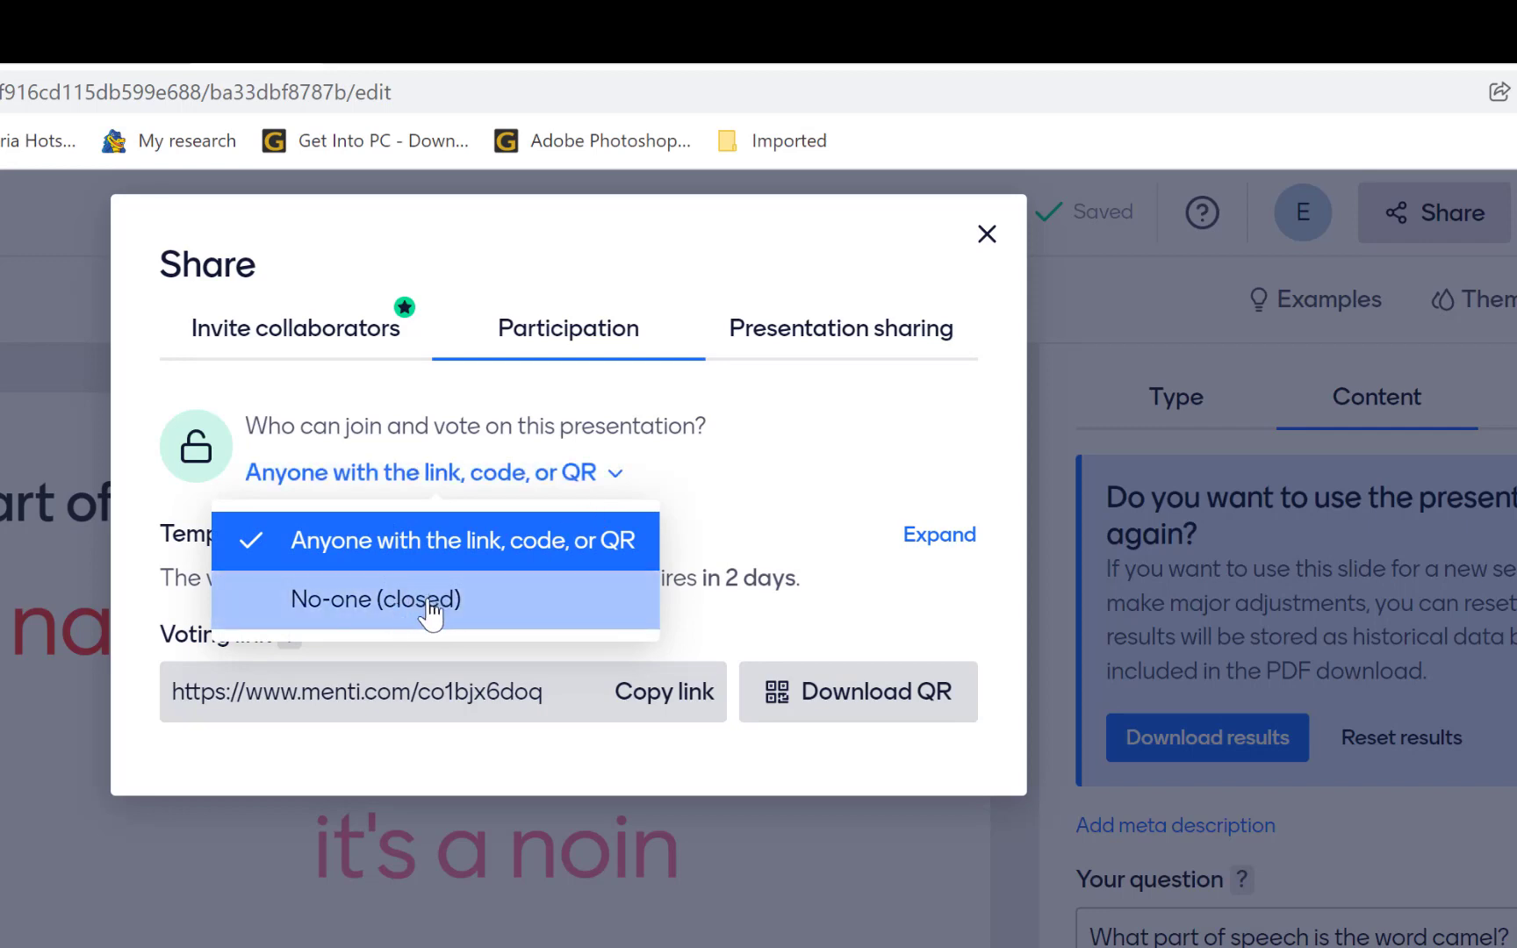
pyautogui.click(740, 463)
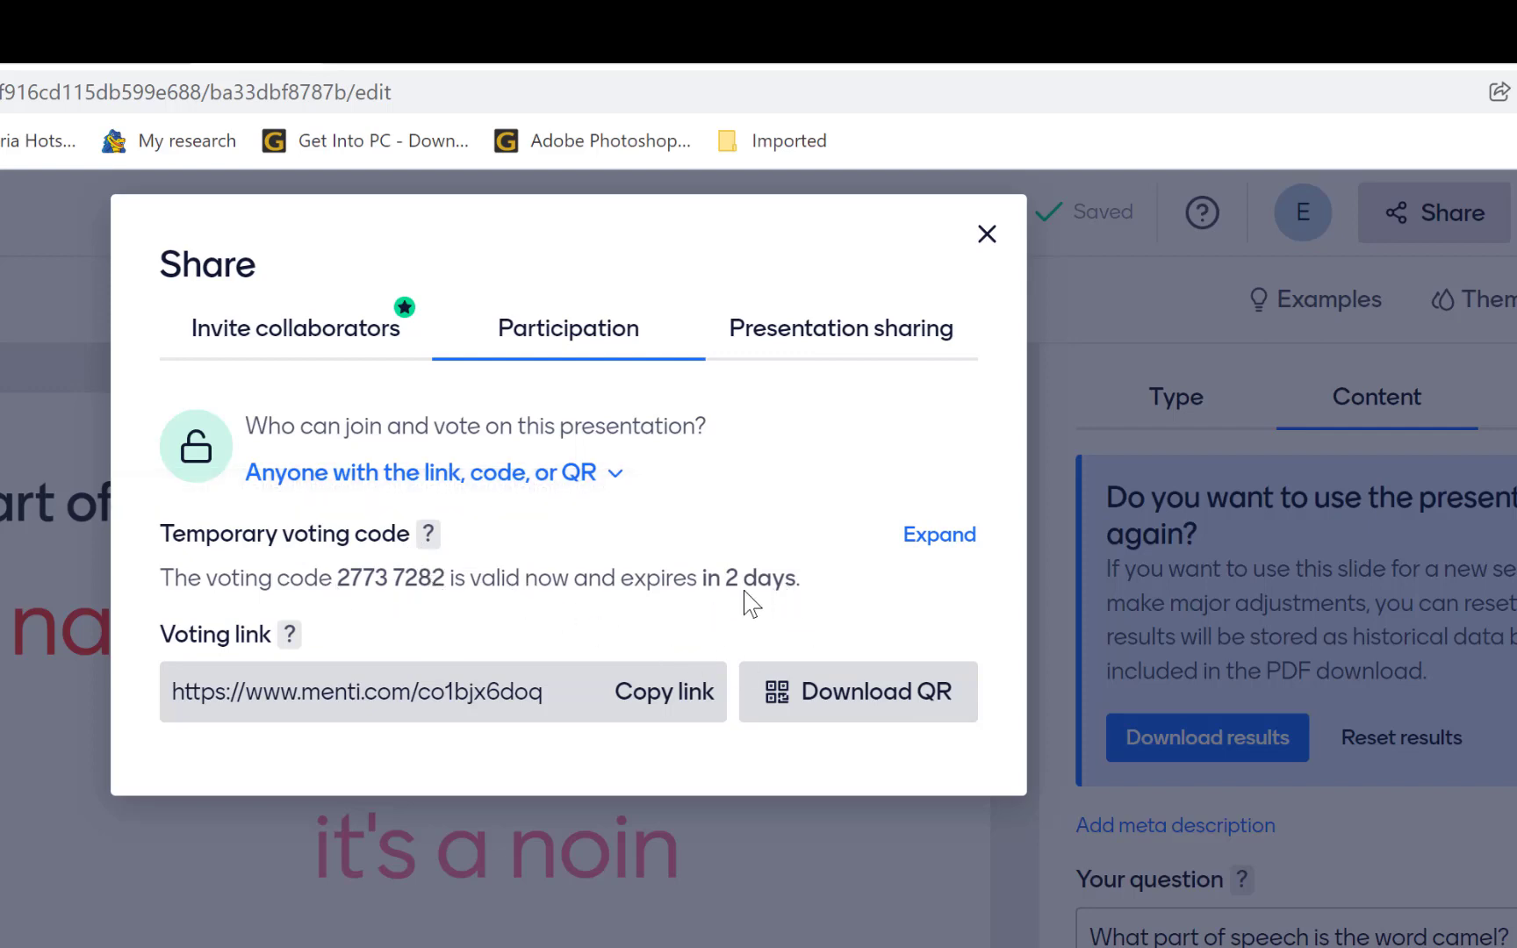
pyautogui.click(687, 707)
pyautogui.click(671, 699)
pyautogui.click(985, 234)
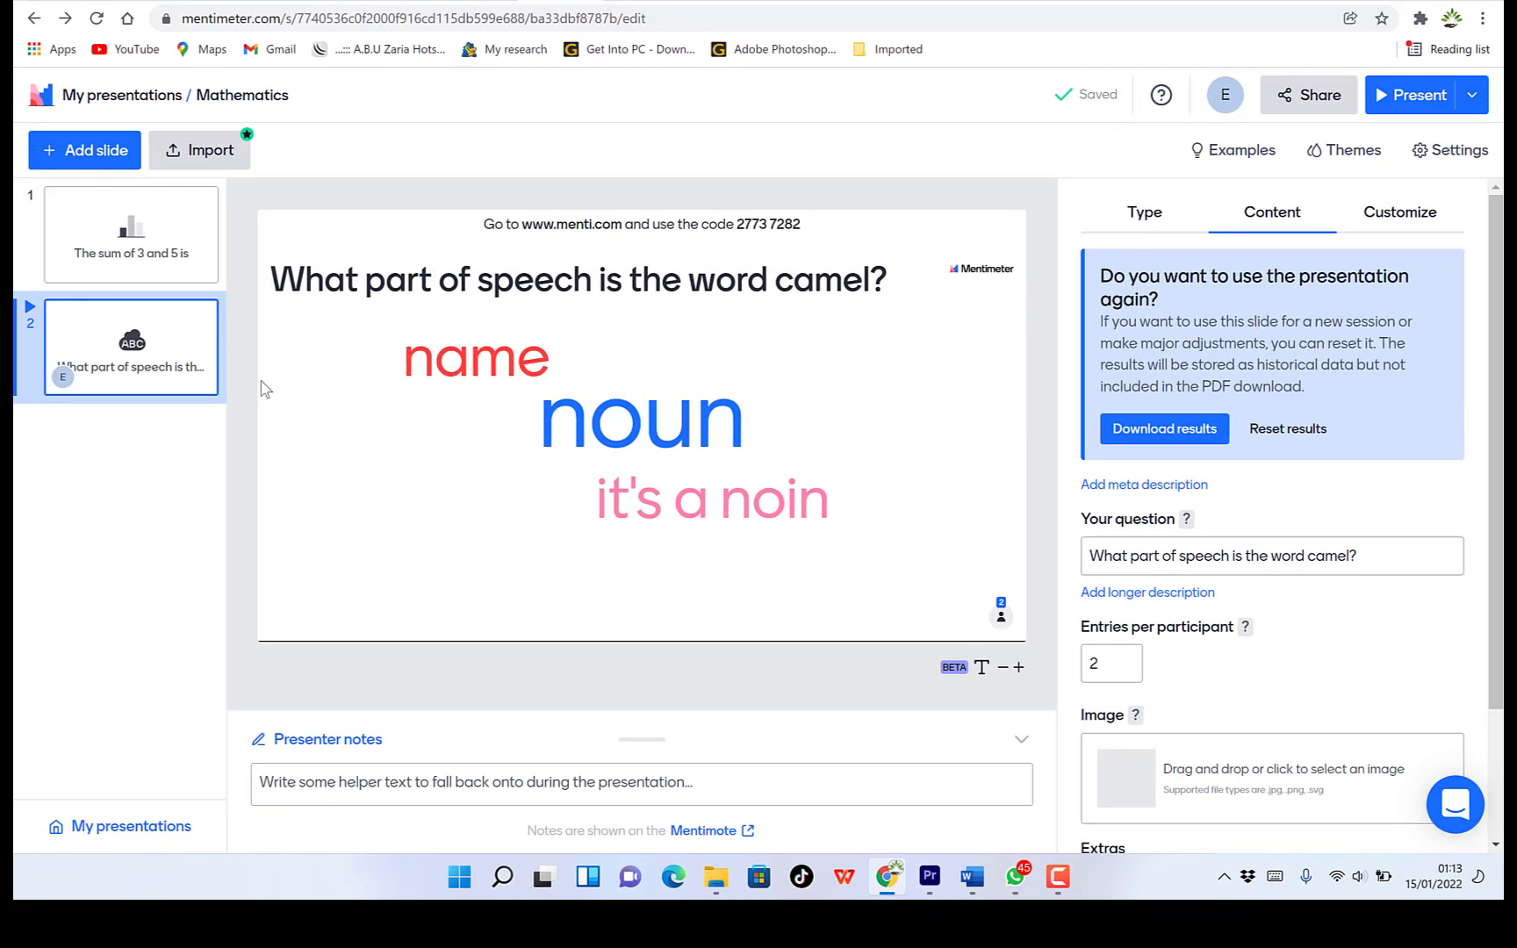
# - Check slides 1 and 2, scroll through the Themes list, then open the Examples library
pyautogui.click(126, 255)
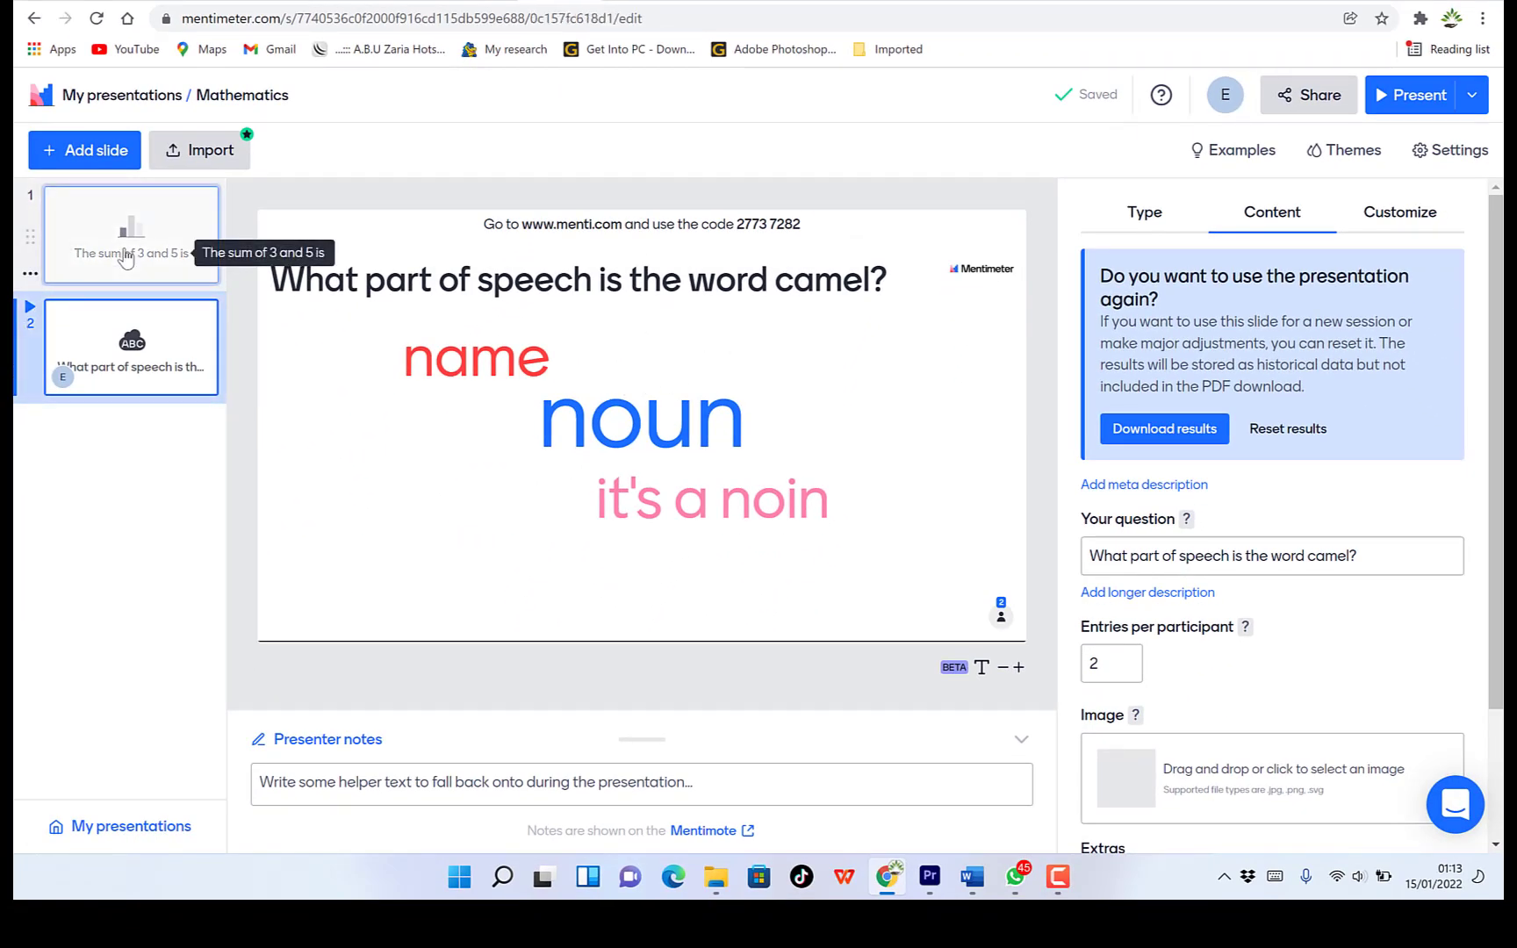
pyautogui.click(134, 363)
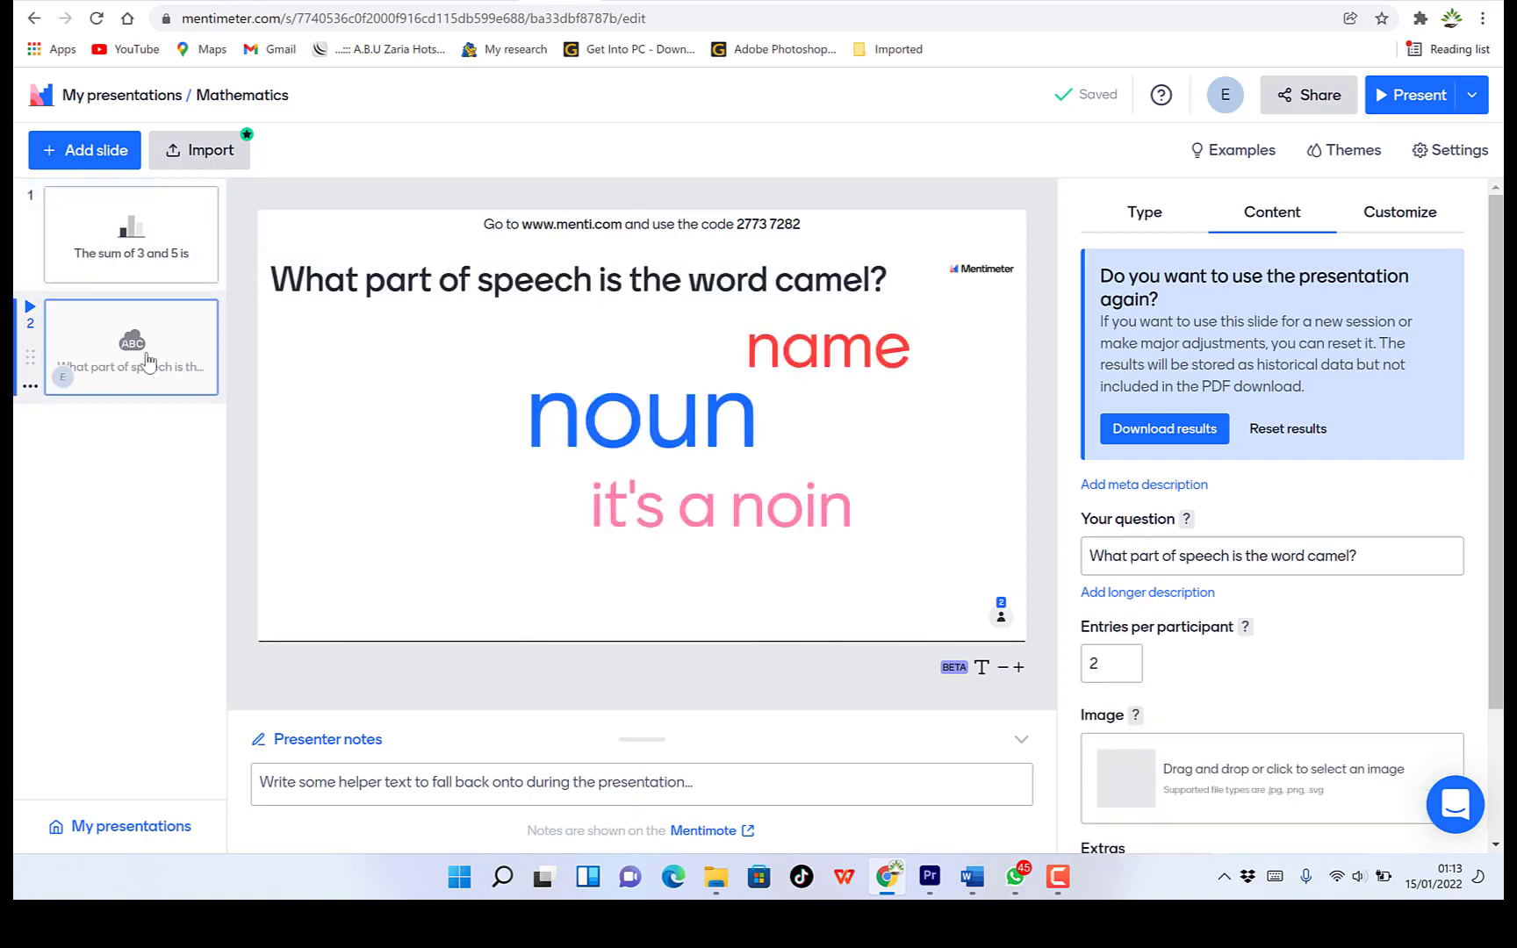
pyautogui.click(1349, 152)
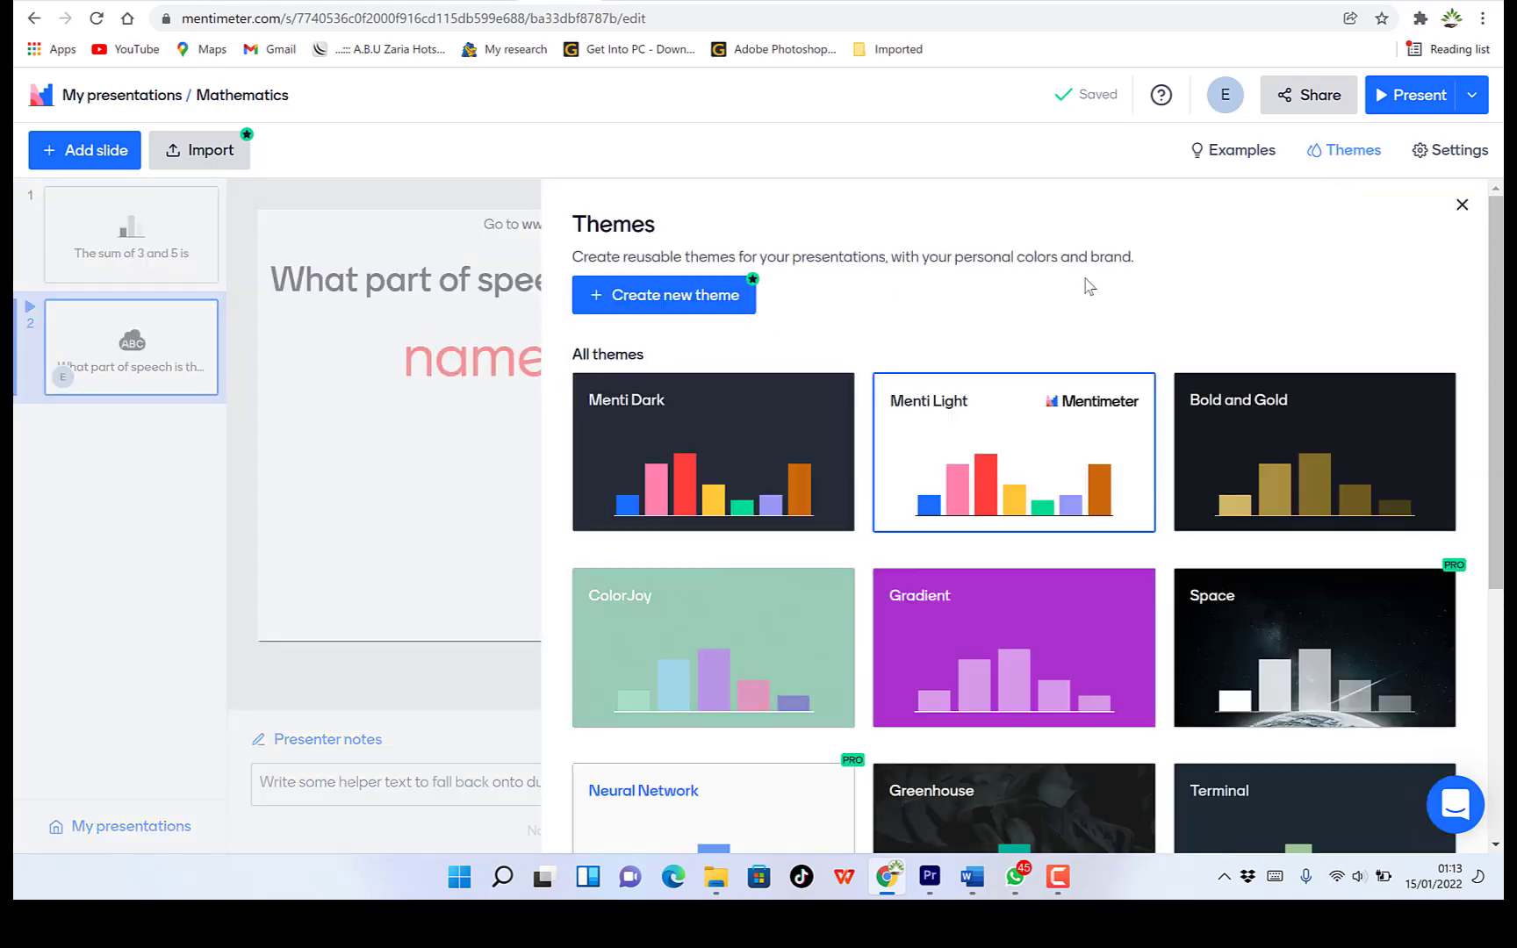
pyautogui.scroll(-3, 839, 610)
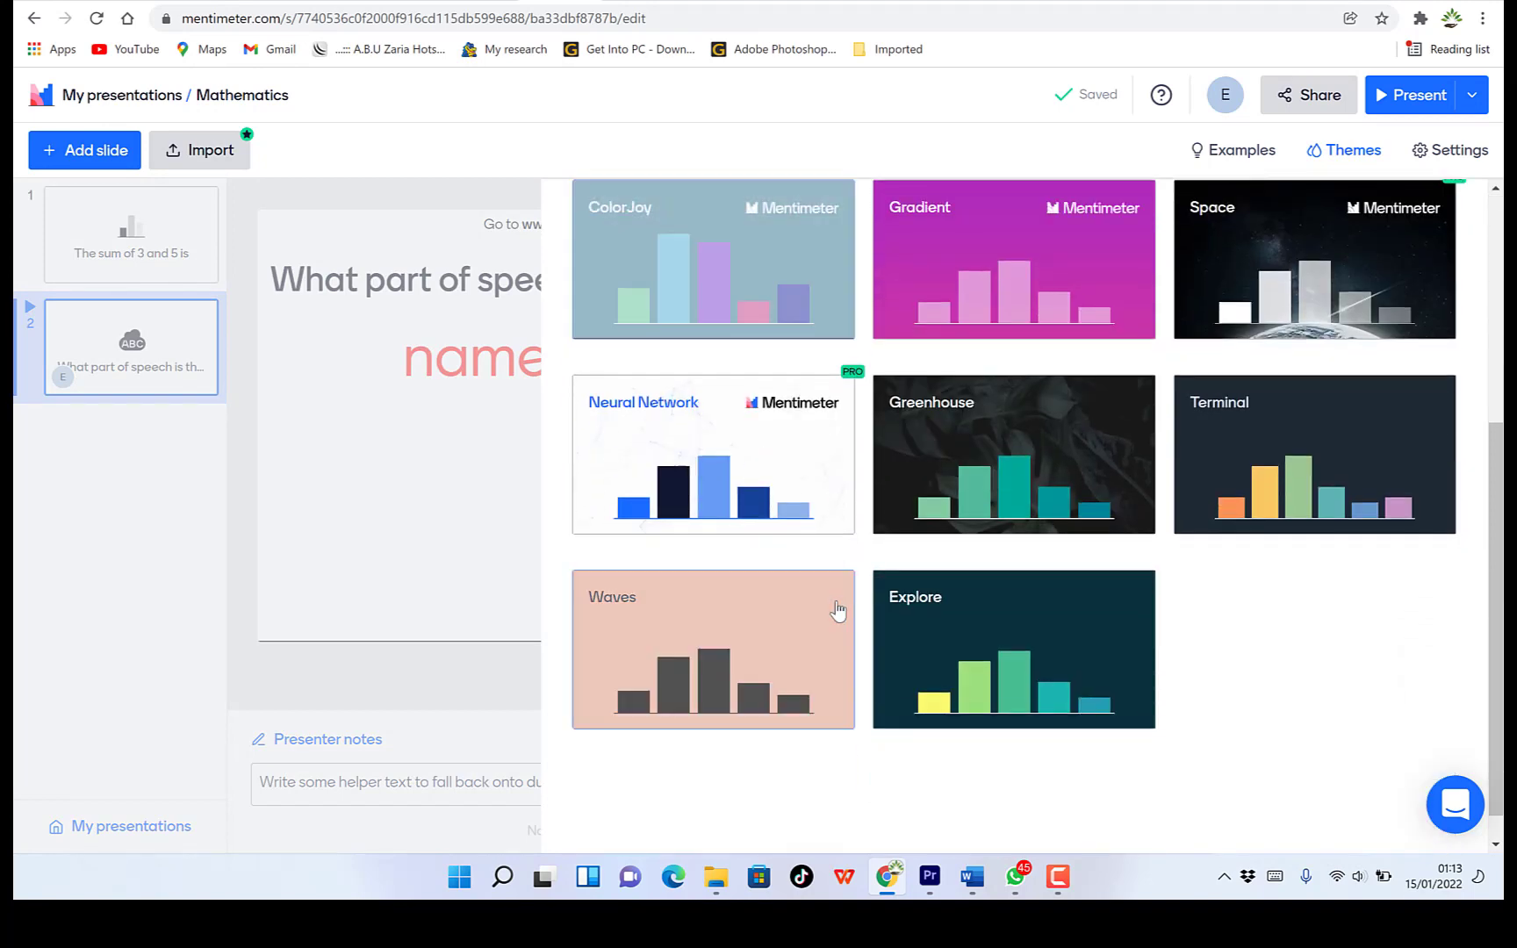
pyautogui.scroll(5, 838, 606)
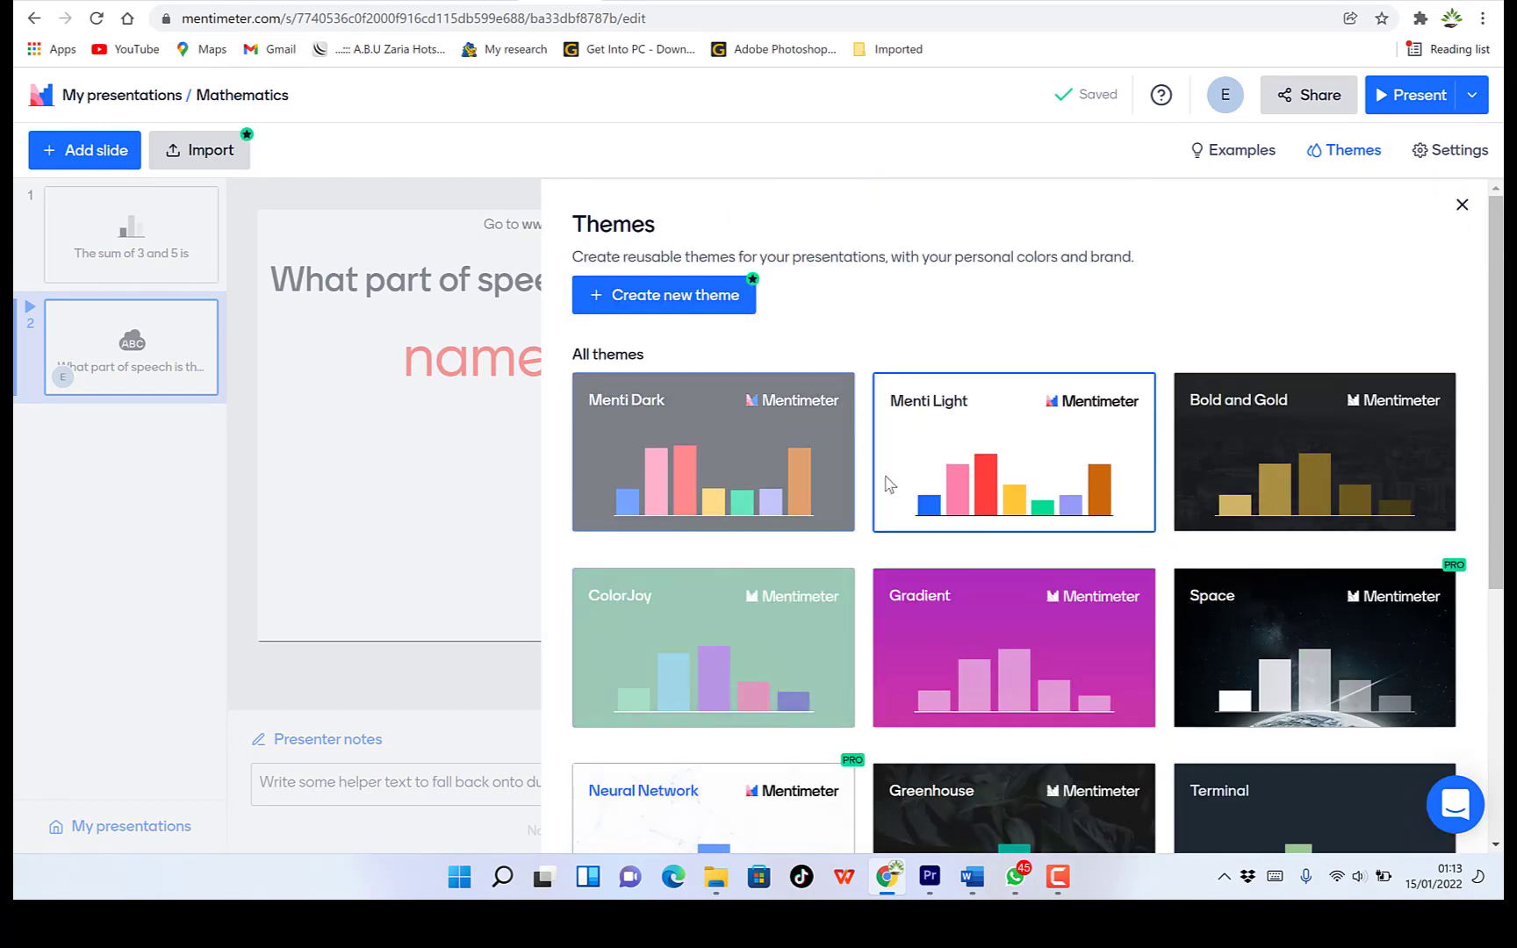
pyautogui.scroll(-2, 1098, 659)
pyautogui.scroll(2, 1098, 659)
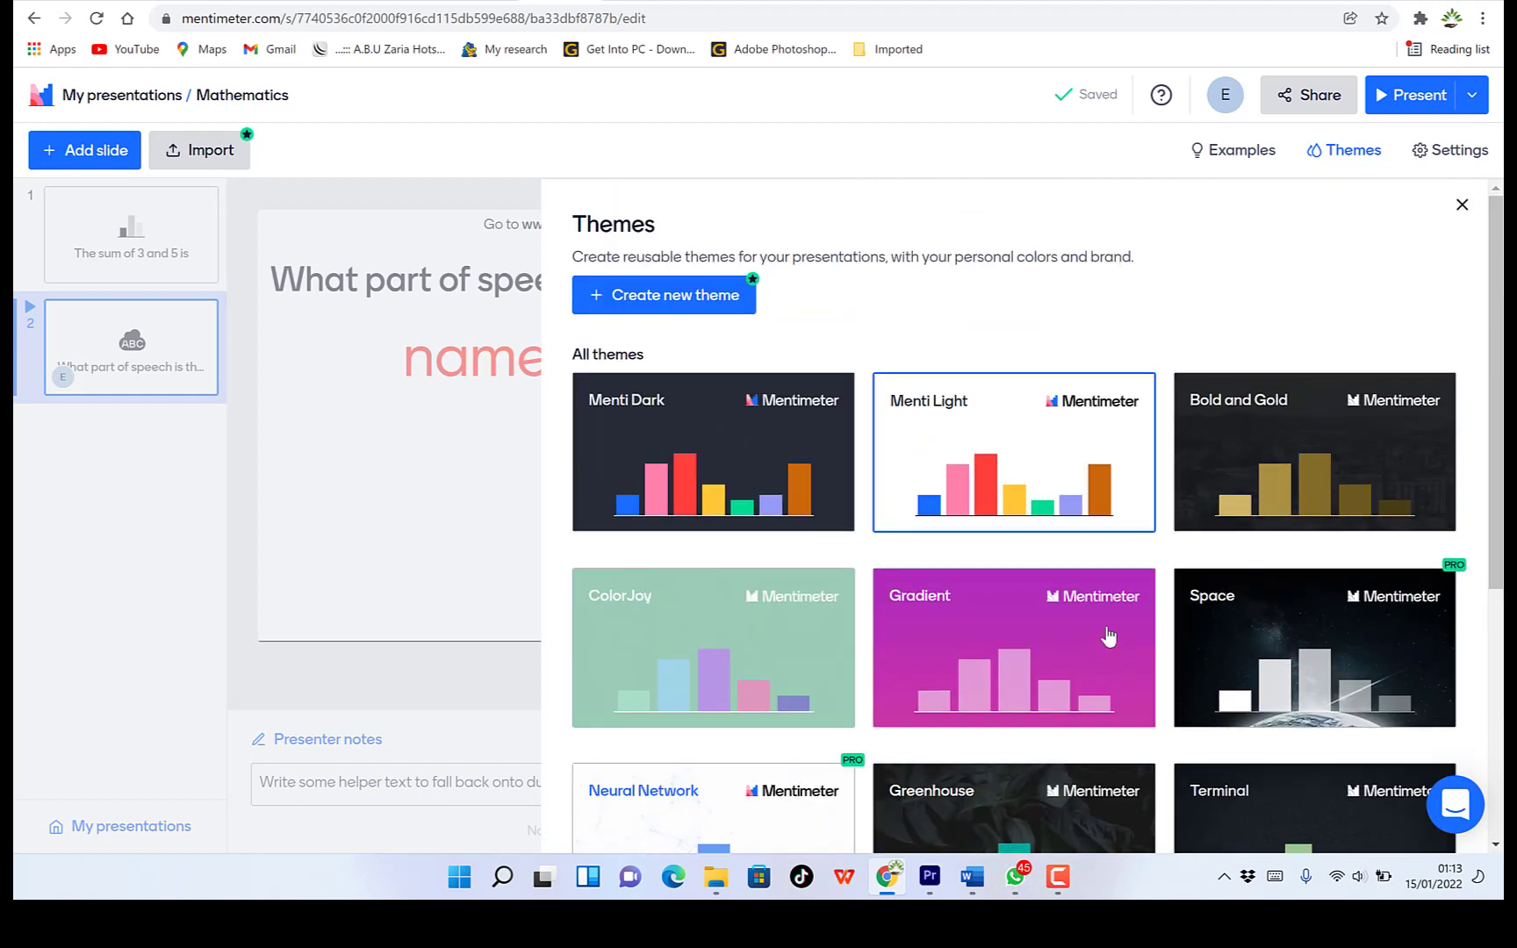
pyautogui.click(1229, 151)
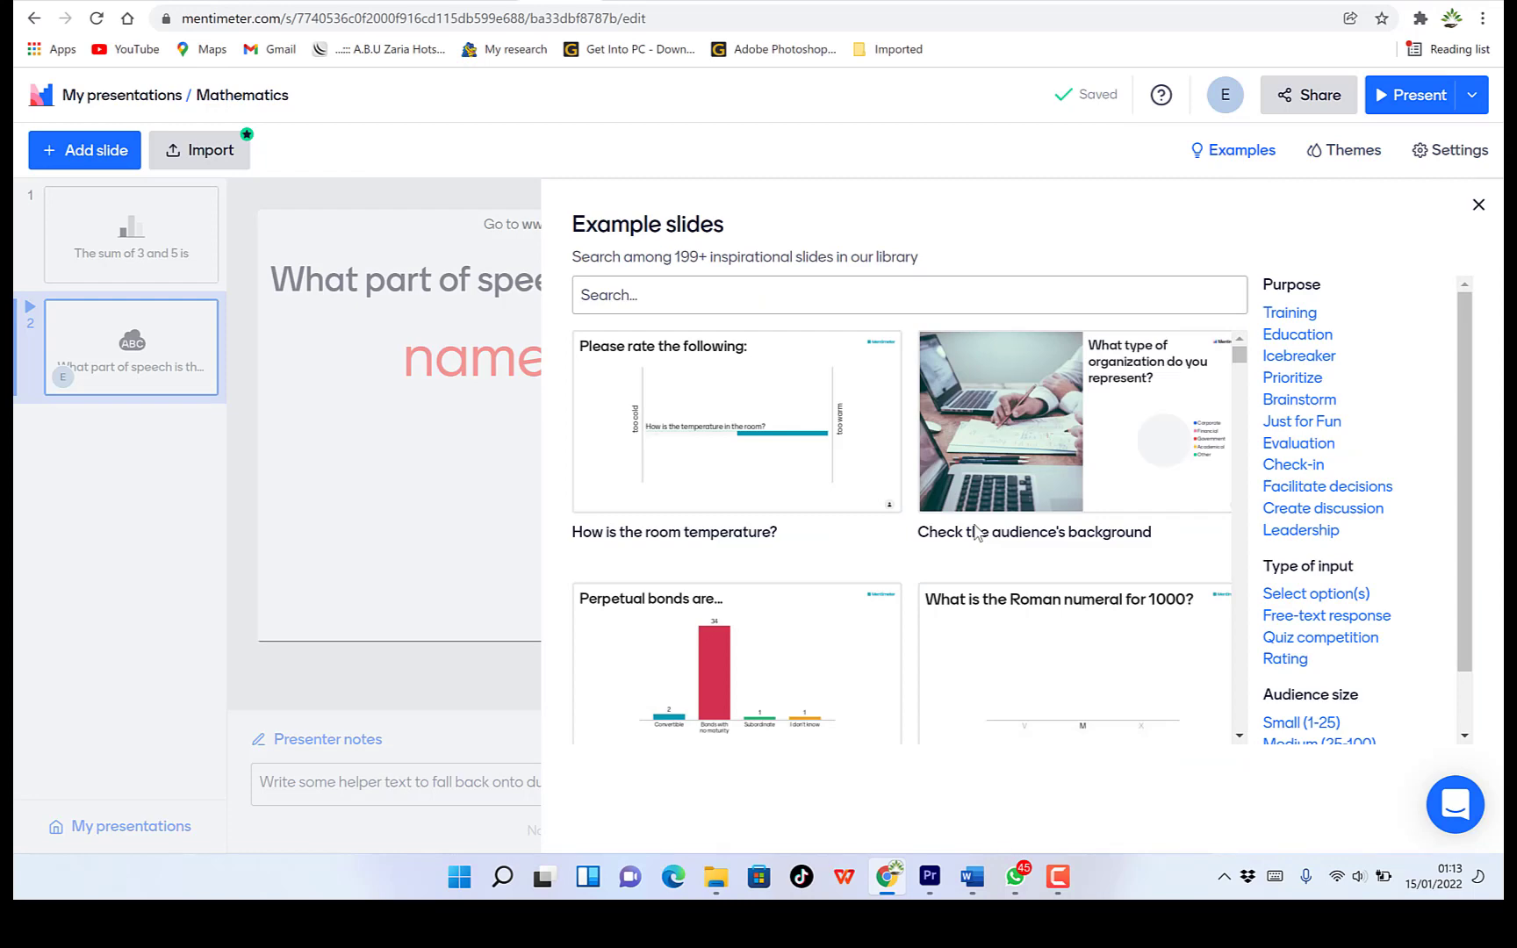
pyautogui.moveTo(988, 500)
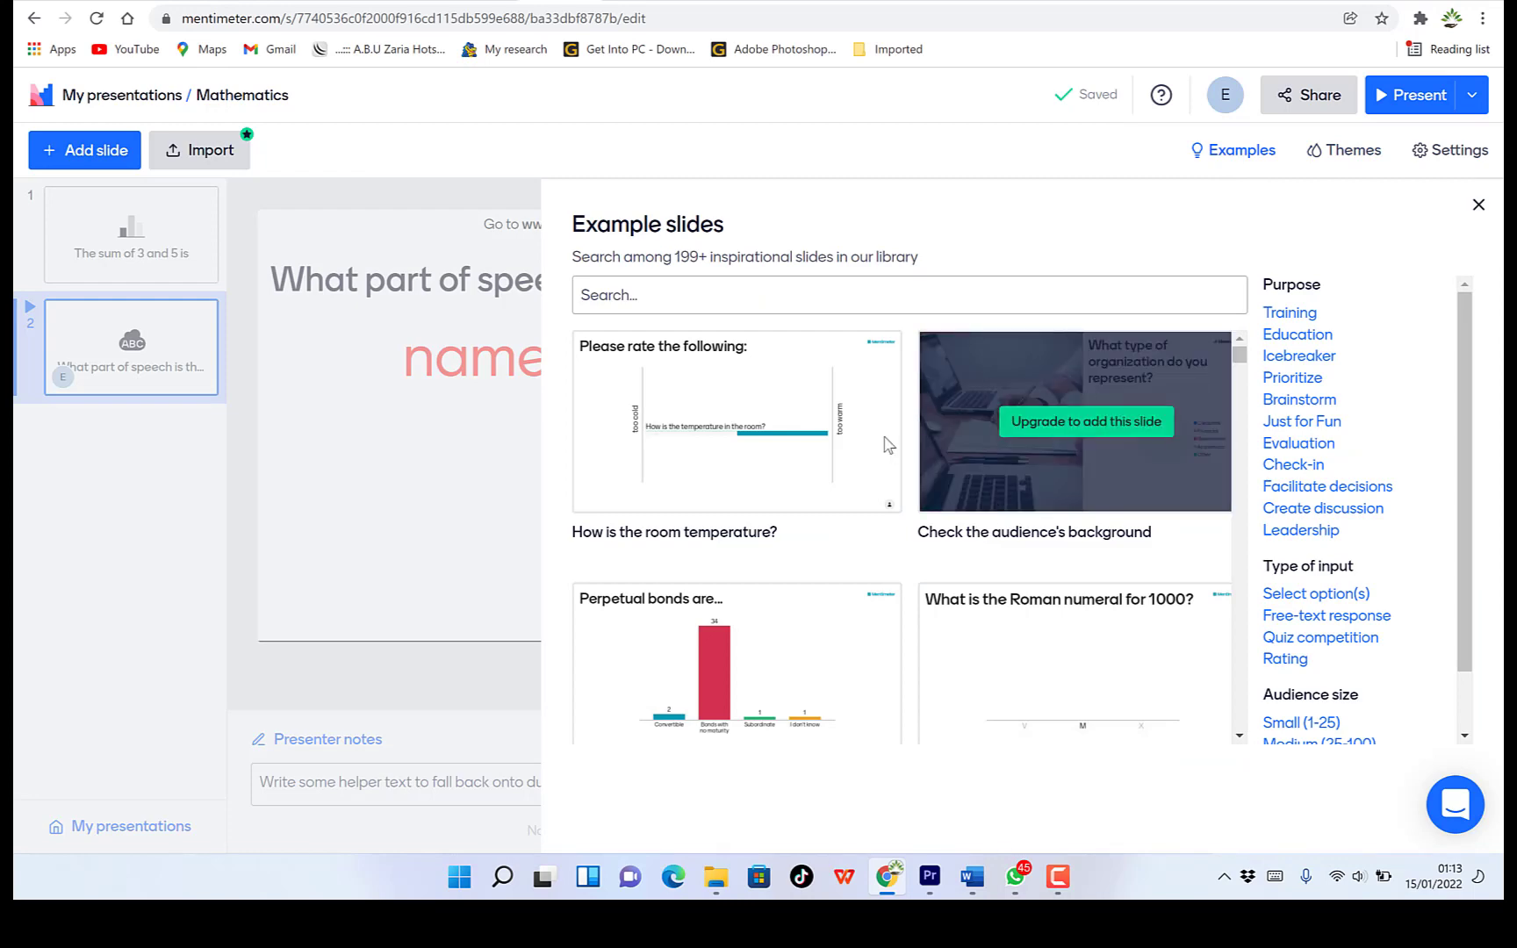
pyautogui.scroll(-4, 1098, 561)
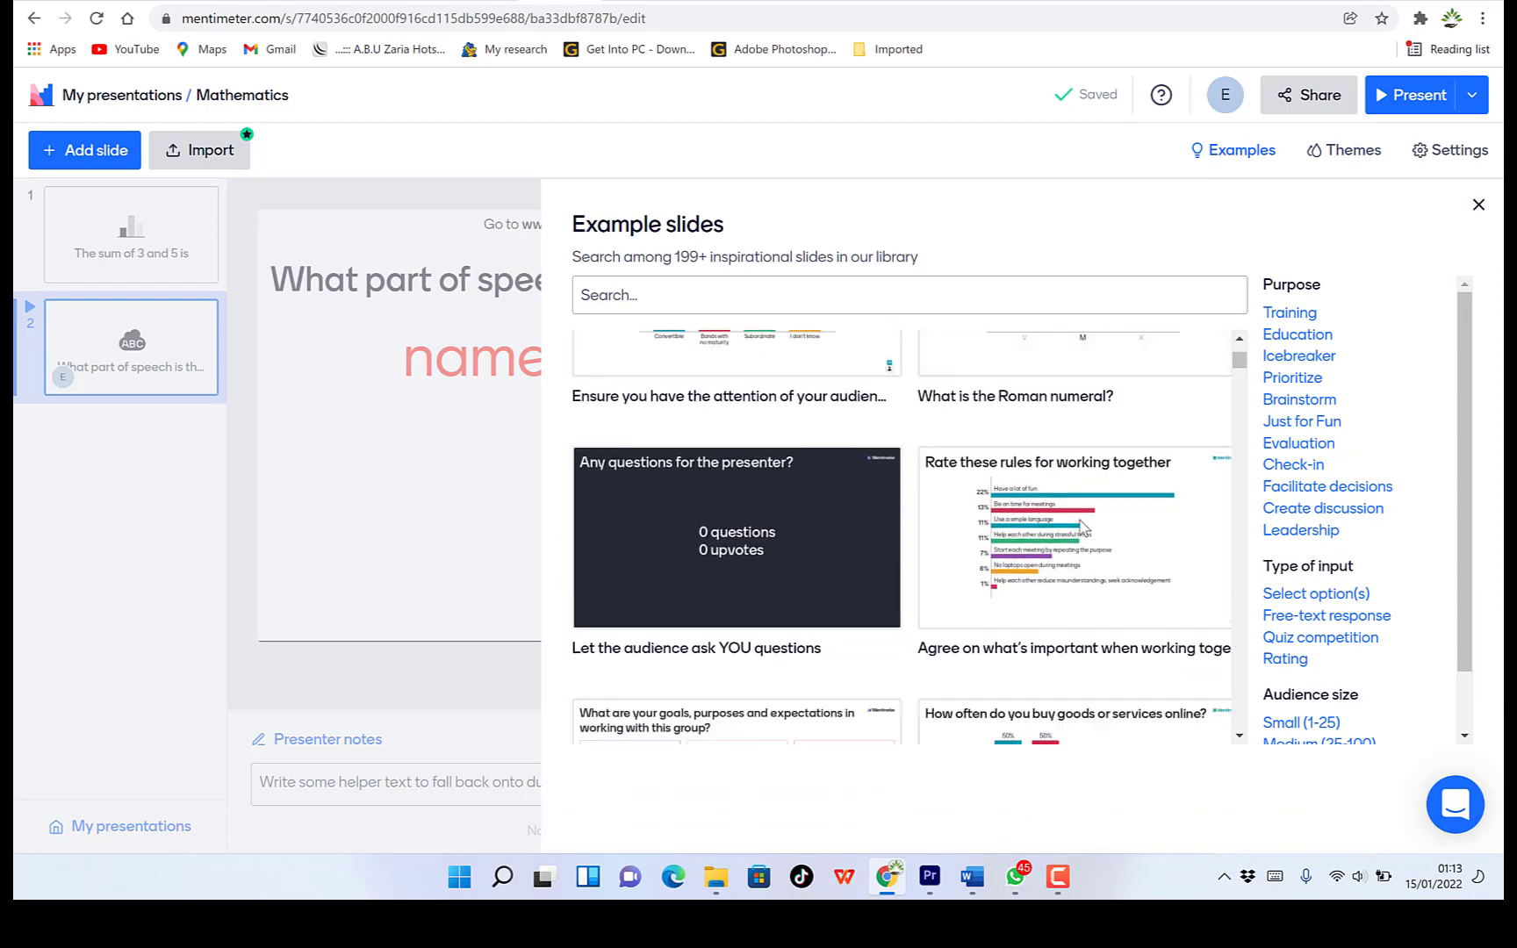
pyautogui.scroll(-5, 1082, 525)
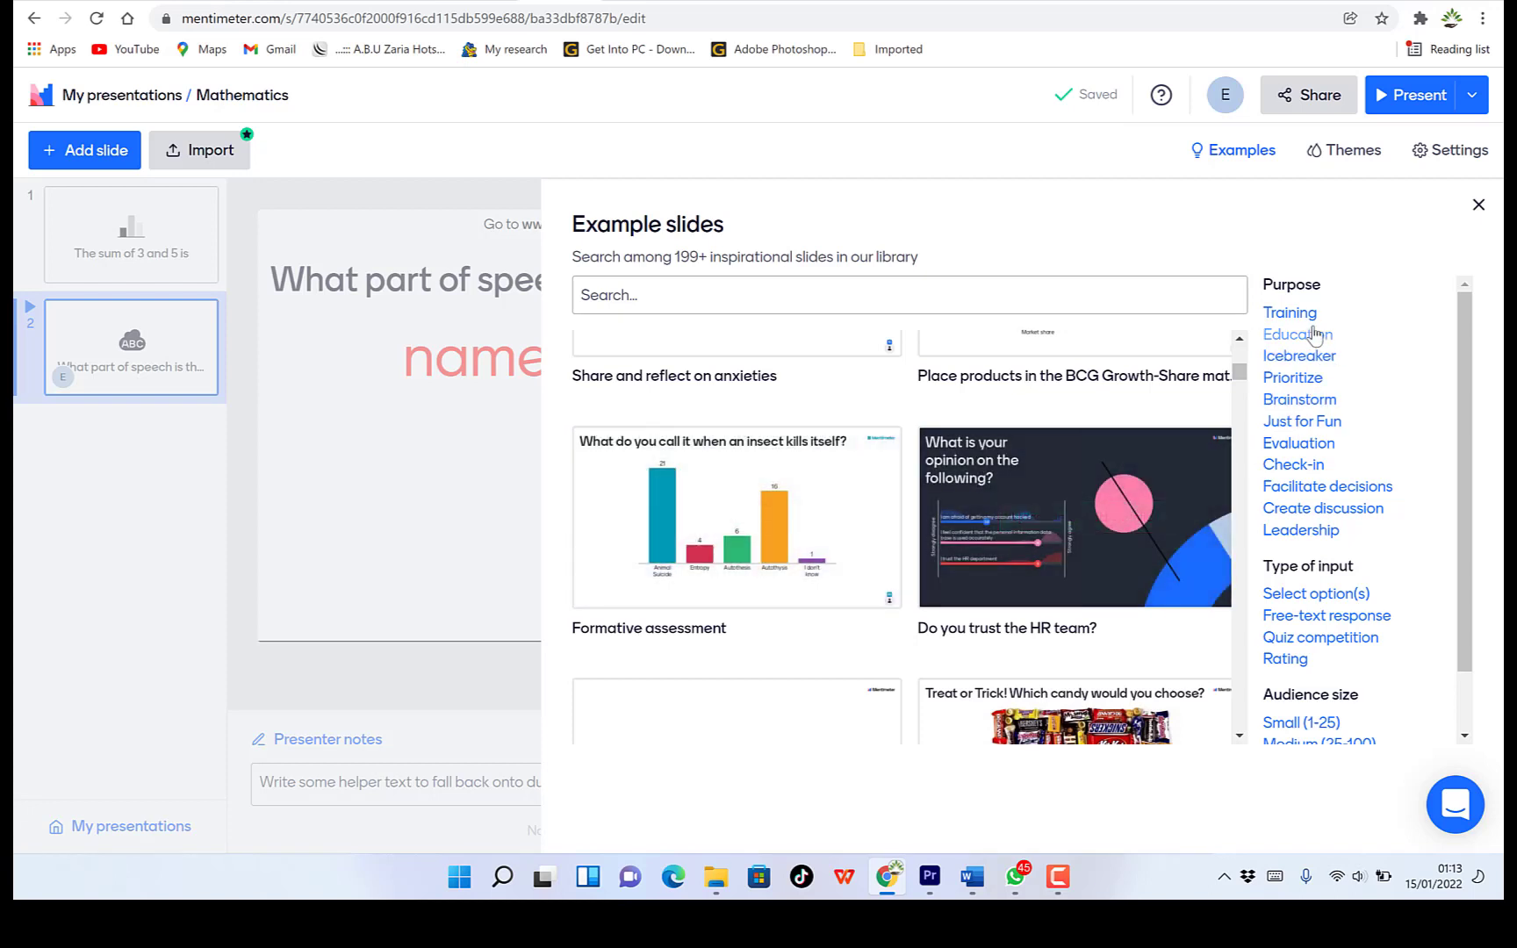
pyautogui.scroll(-1, 1336, 501)
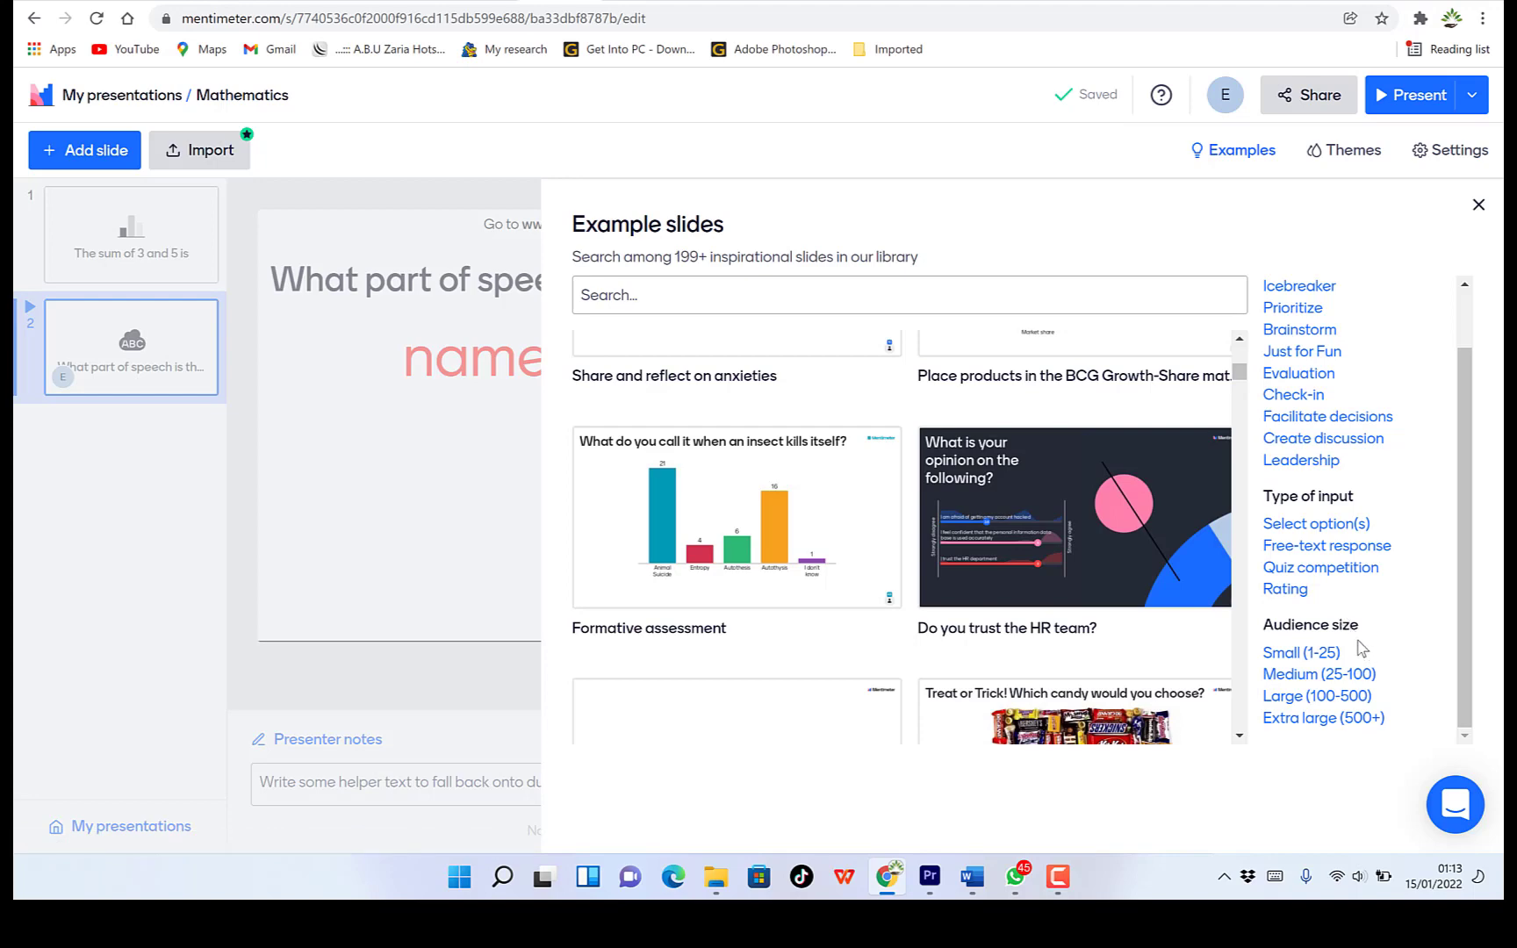
pyautogui.scroll(-15, 1045, 580)
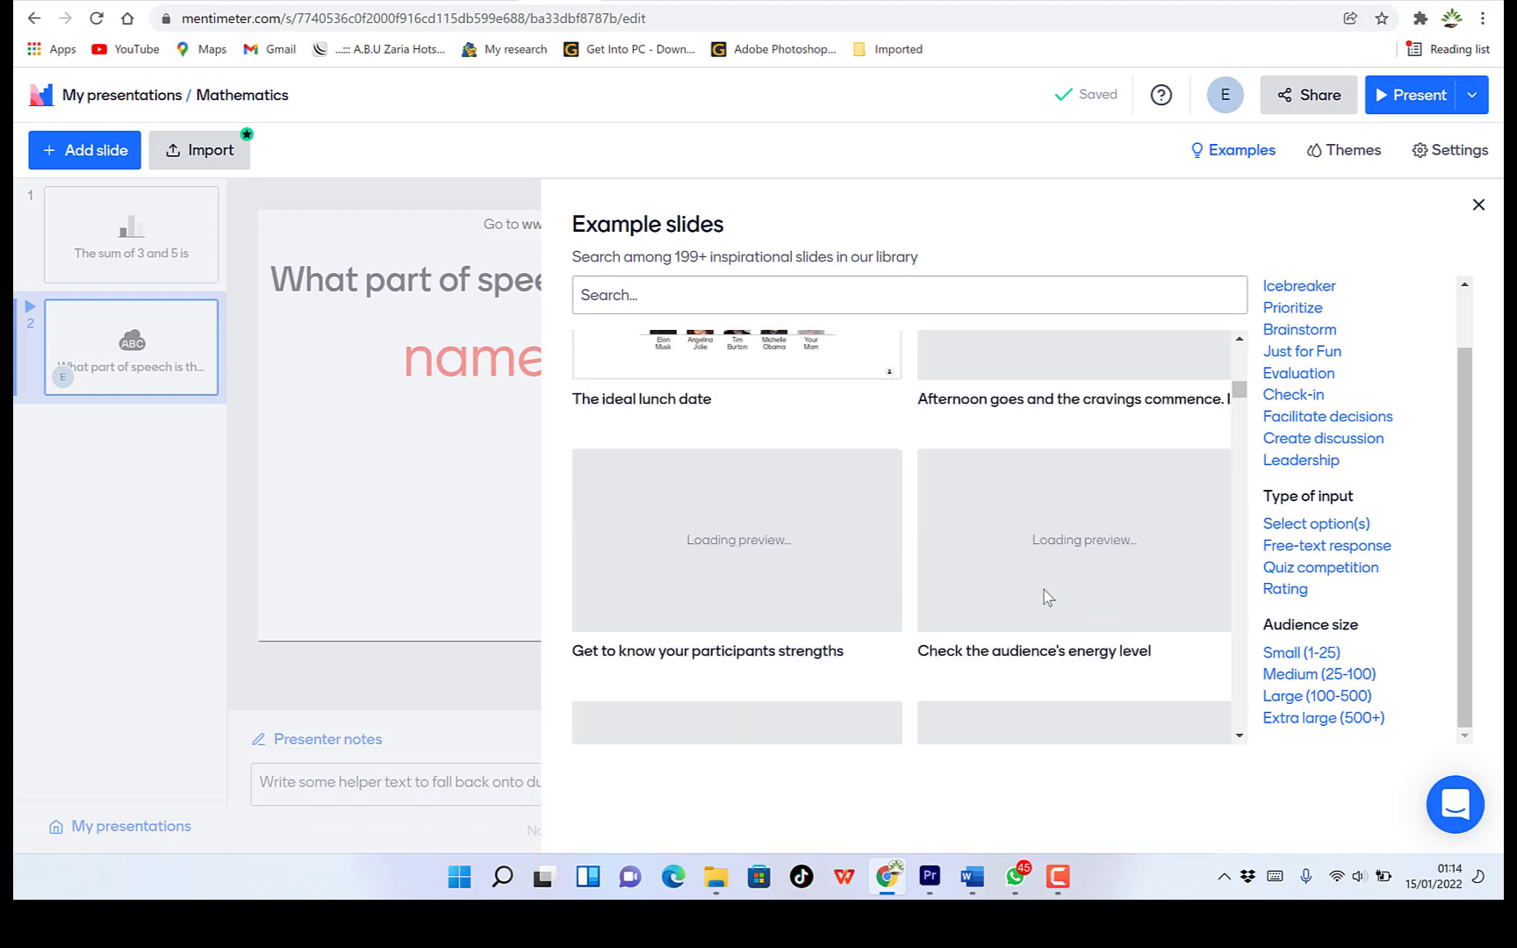
pyautogui.scroll(-8, 1019, 525)
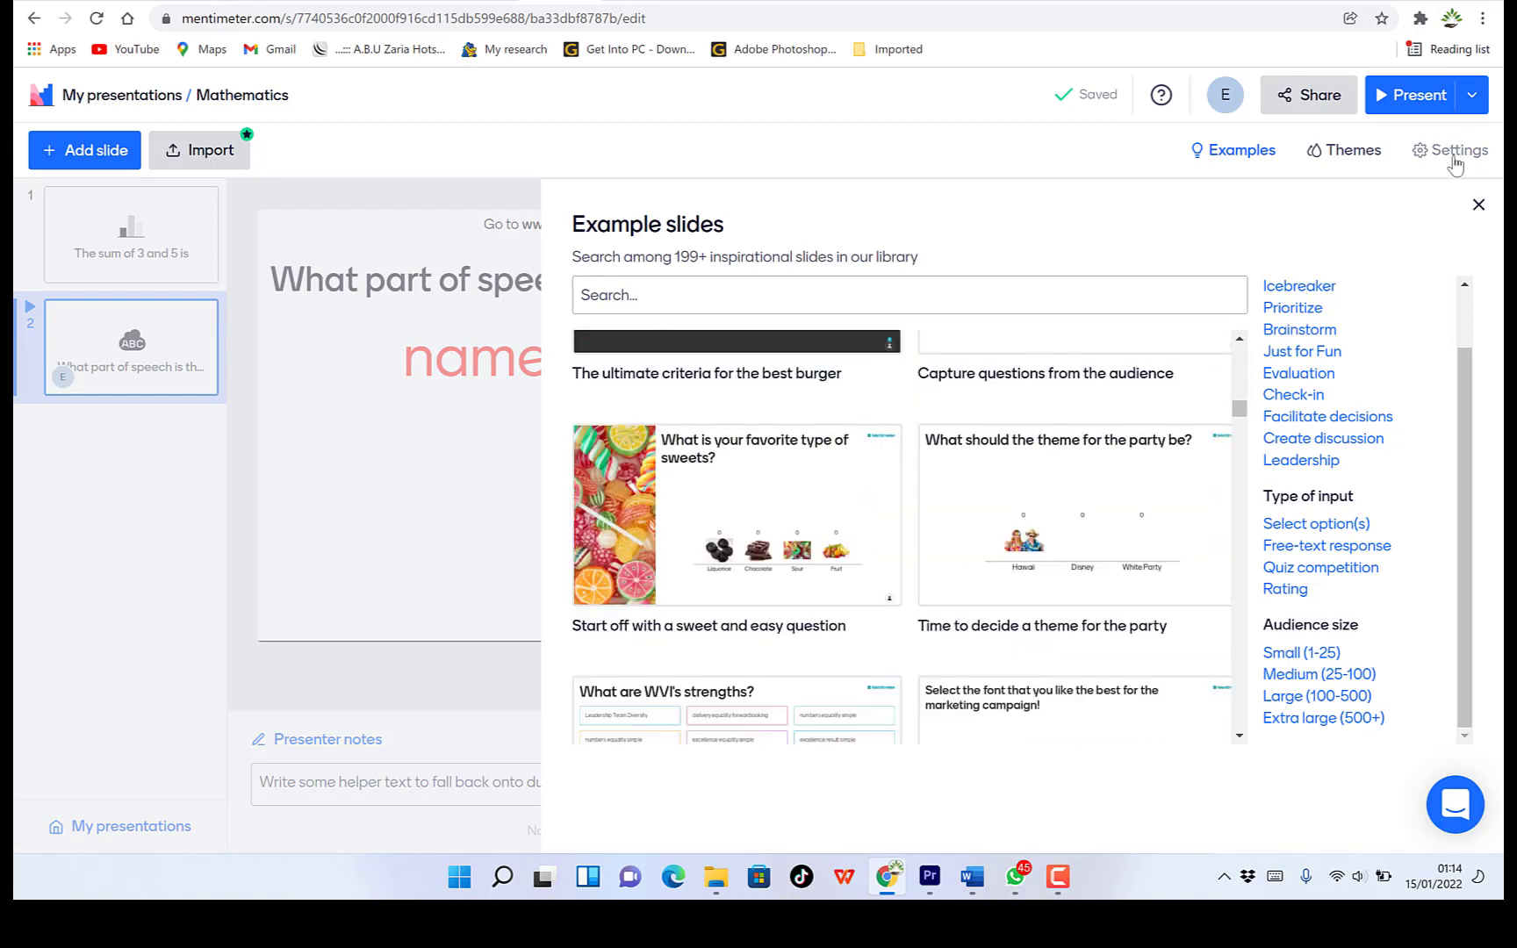
# - Open the Settings panel and scroll through its pace, interaction and language options
pyautogui.click(1453, 158)
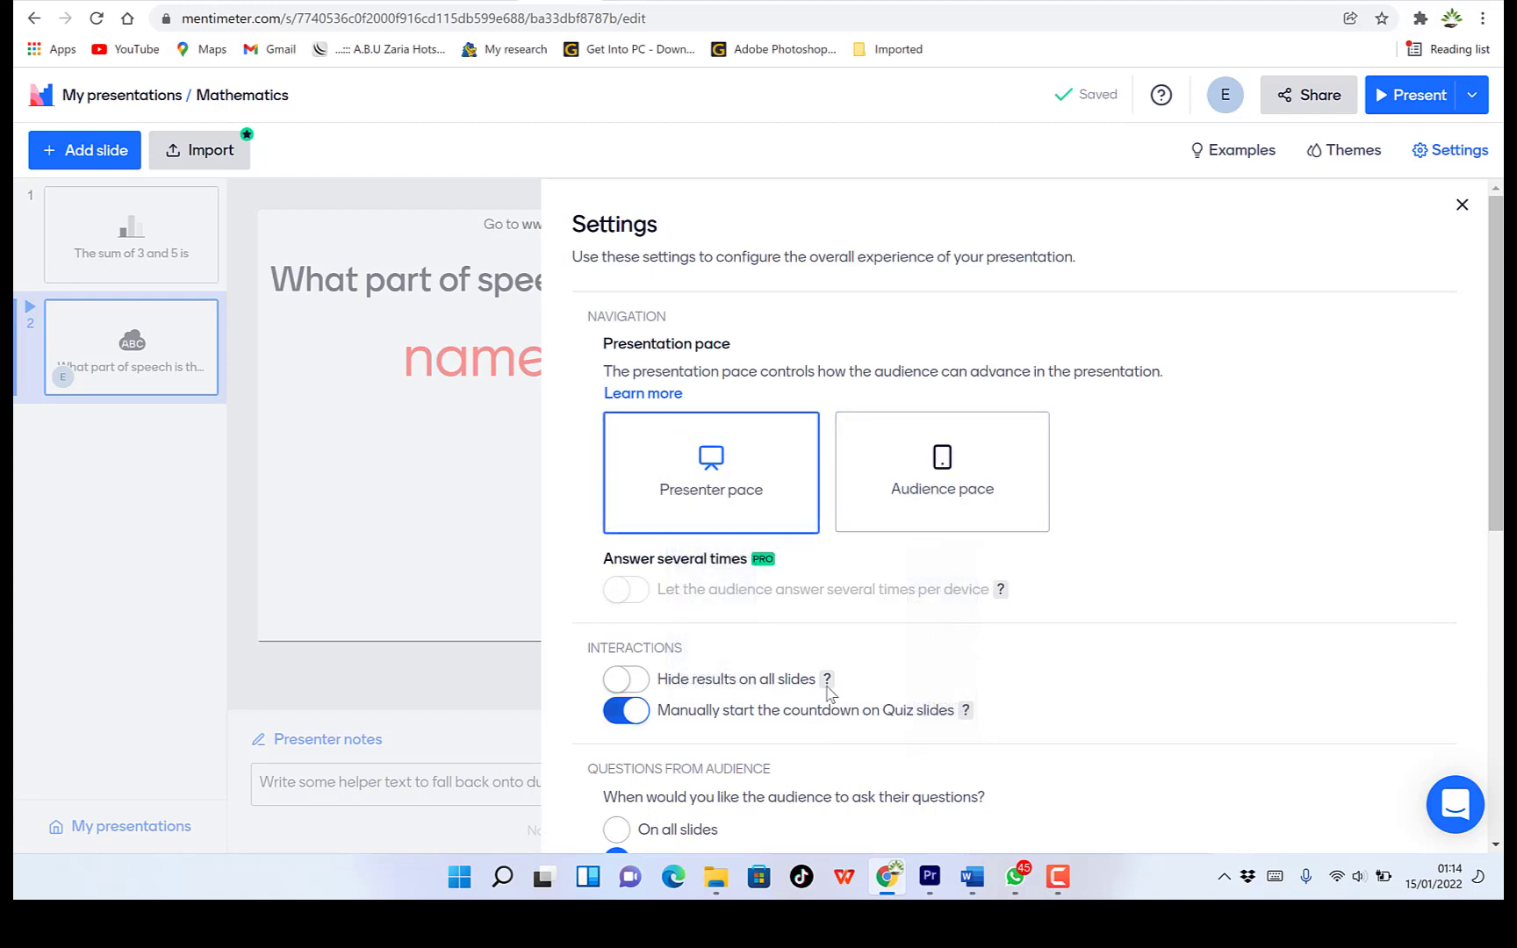
pyautogui.scroll(-7, 834, 663)
pyautogui.scroll(7, 839, 651)
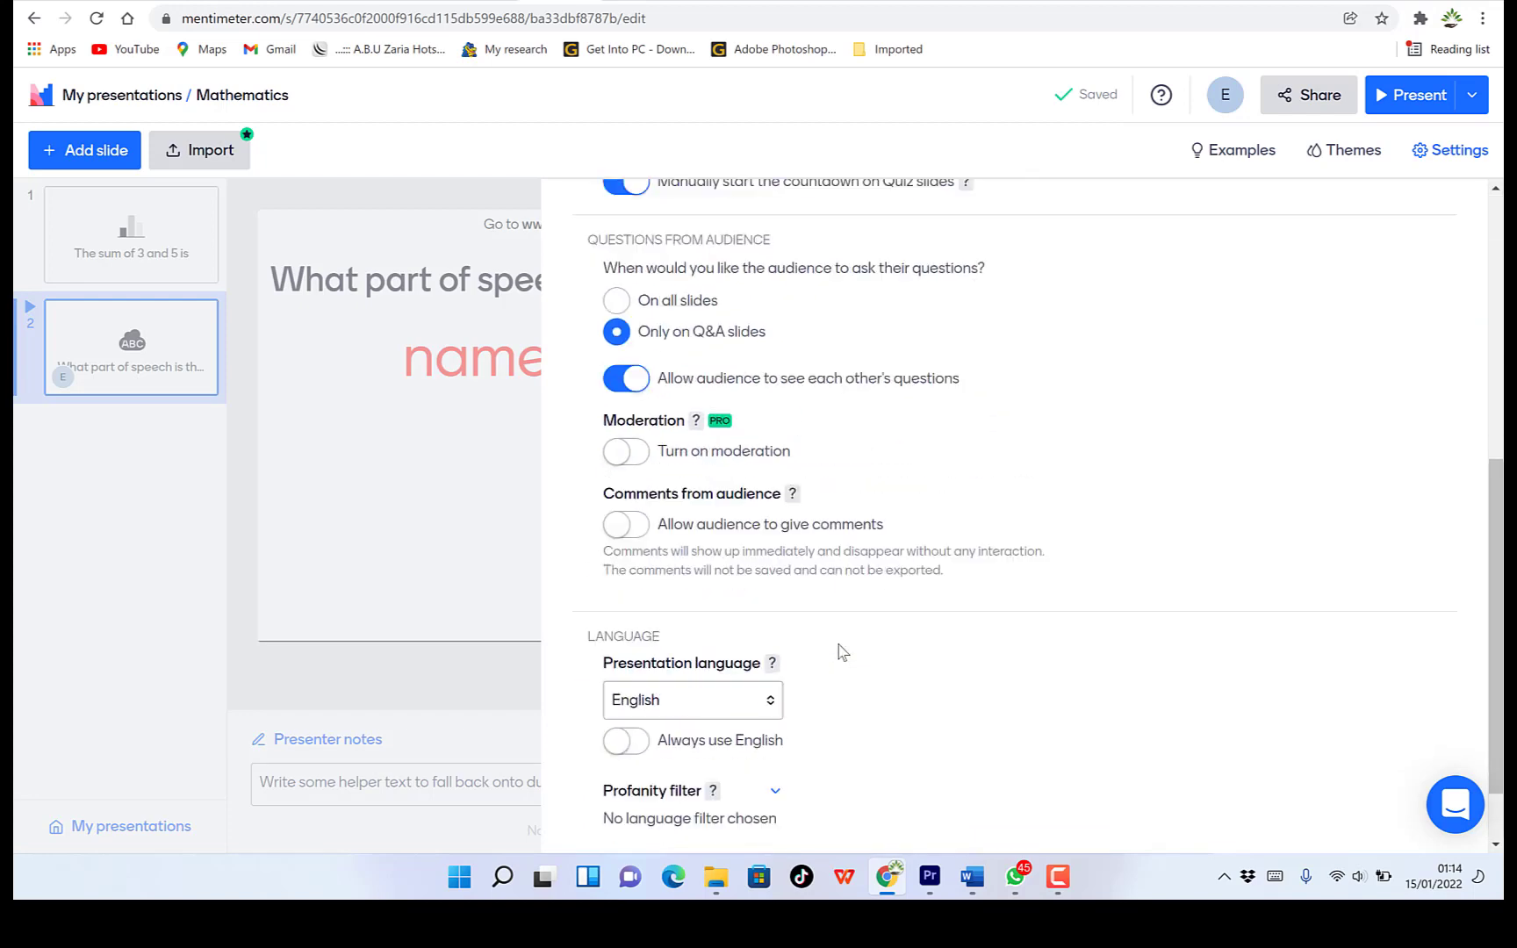